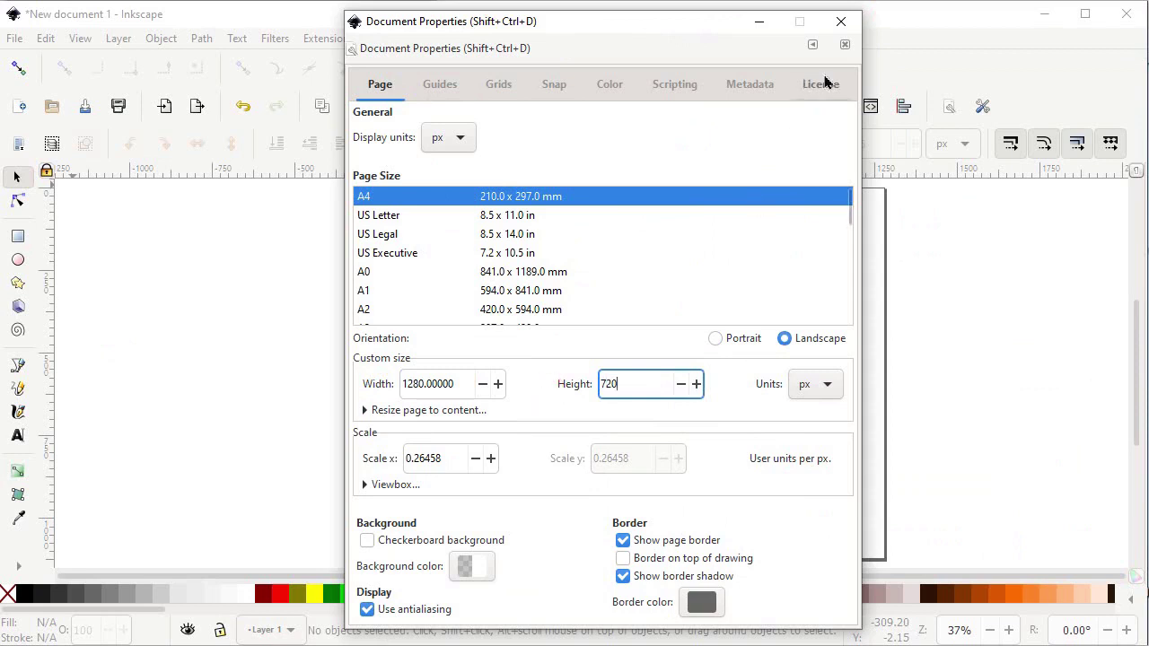
# - Close the document properties and open the Fill and Stroke and the Align and Distribute dialogs
pyautogui.click(840, 20)
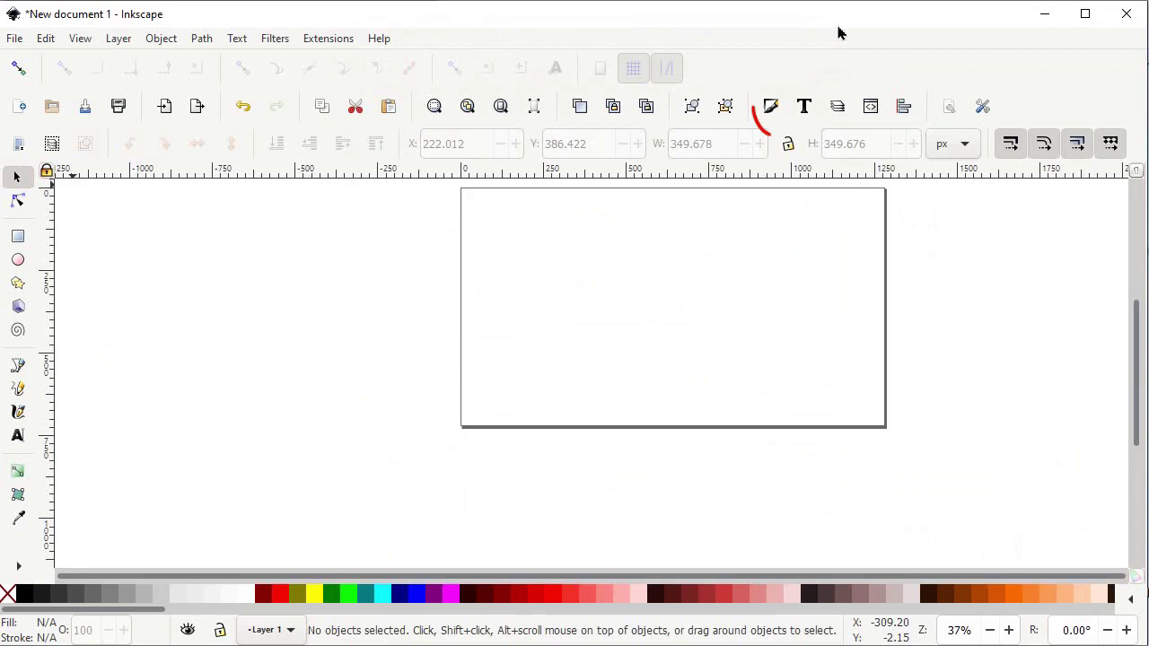
pyautogui.click(769, 112)
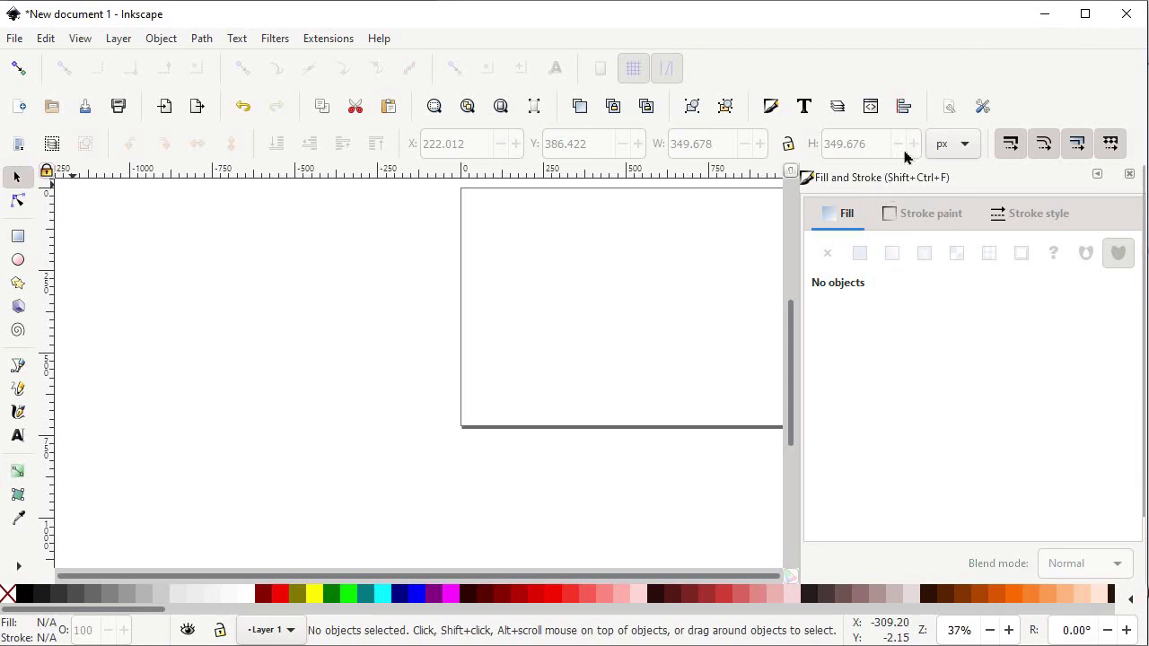
pyautogui.click(903, 107)
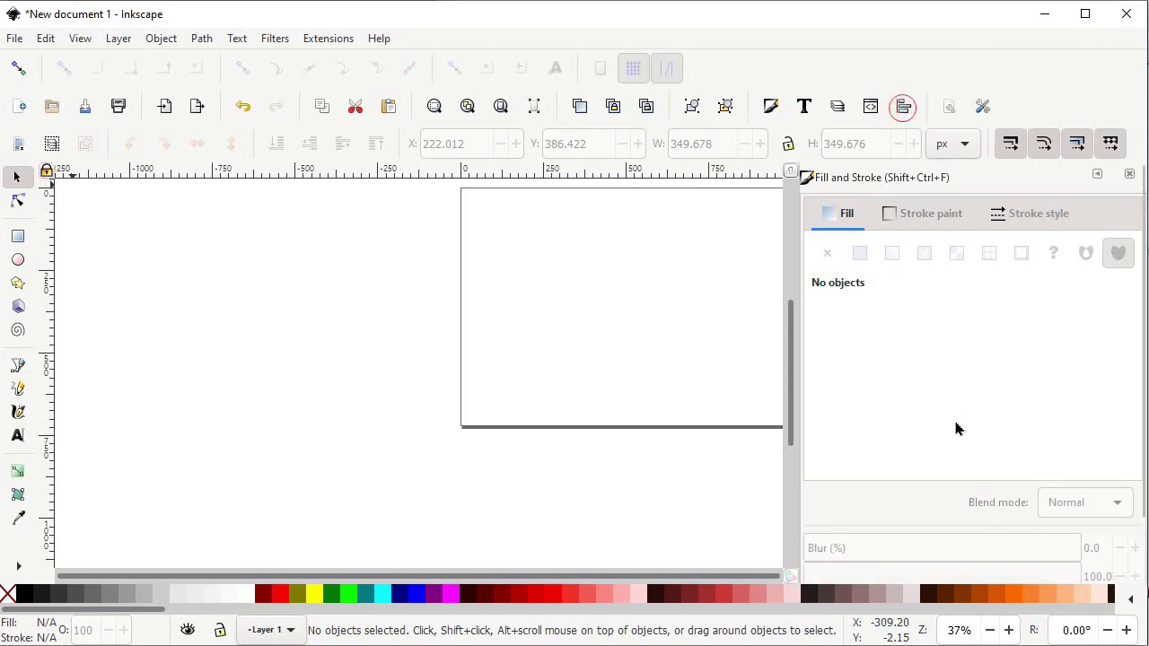
pyautogui.scroll(-2, 954, 485)
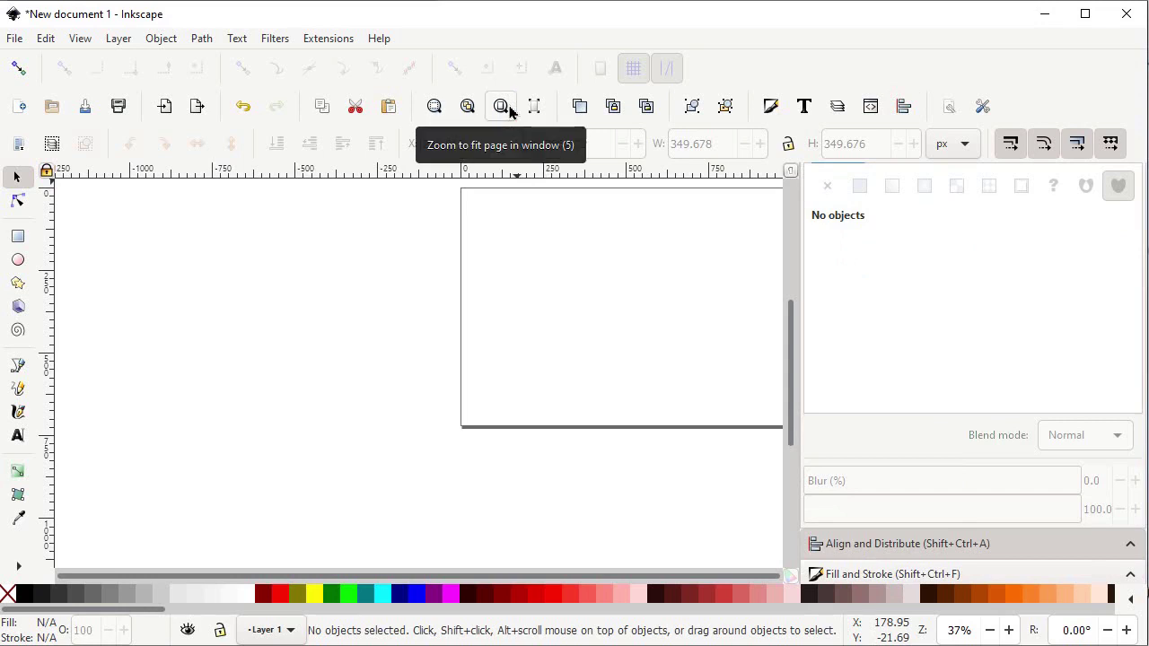
# - Draw a circle about 376 px in diameter on the left half of the page
pyautogui.click(508, 108)
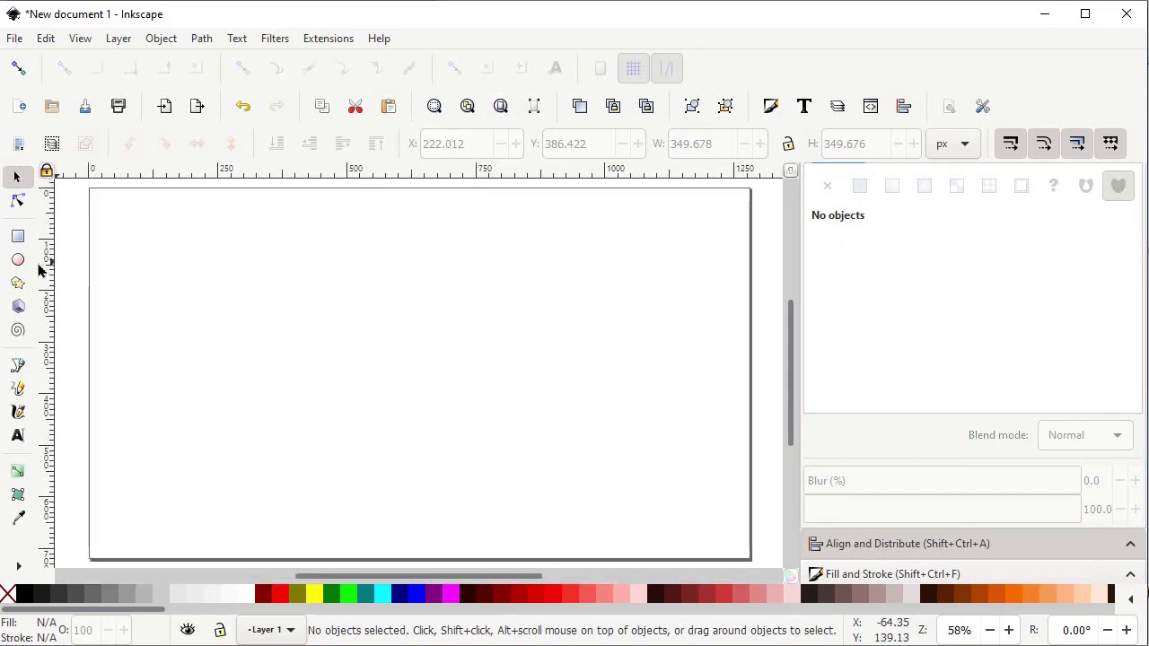
pyautogui.click(18, 260)
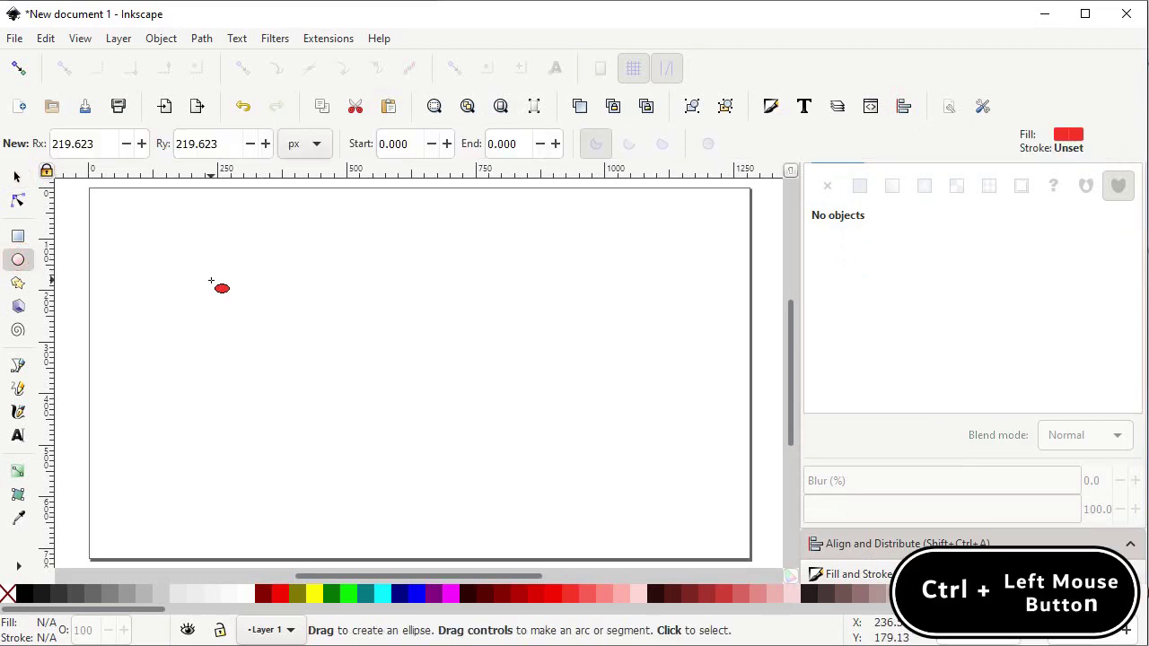
pyautogui.moveTo(223, 259); pyautogui.dragTo(418, 466)
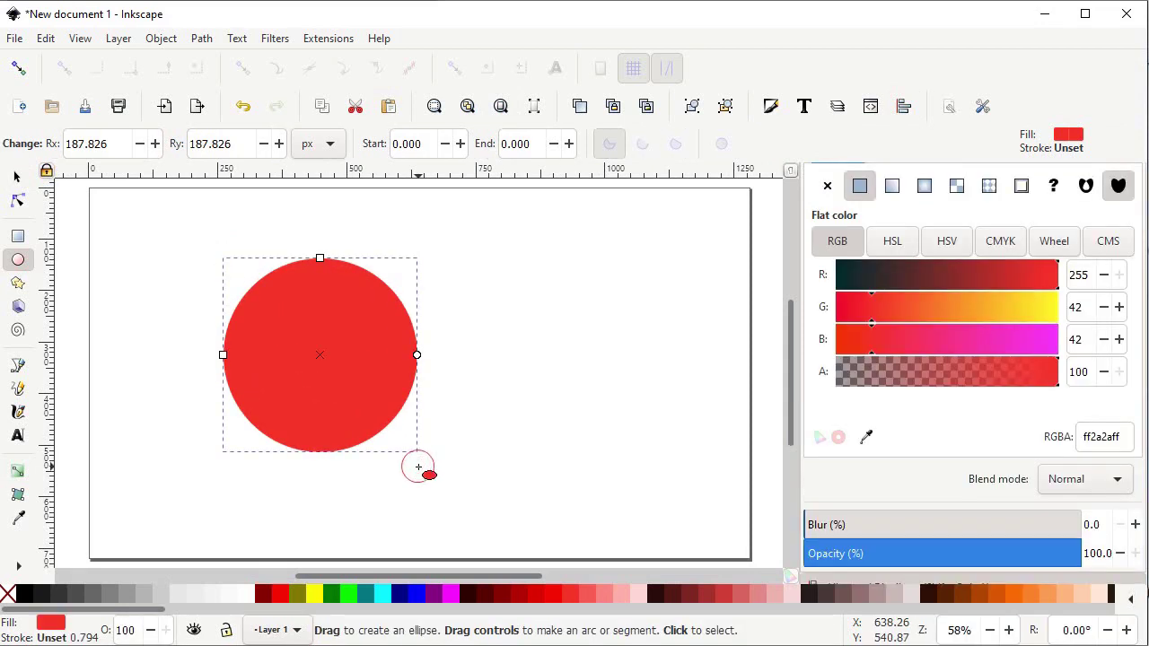
# - Lock the circle's width-to-height ratio and set its height to 350 px
pyautogui.click(14, 178)
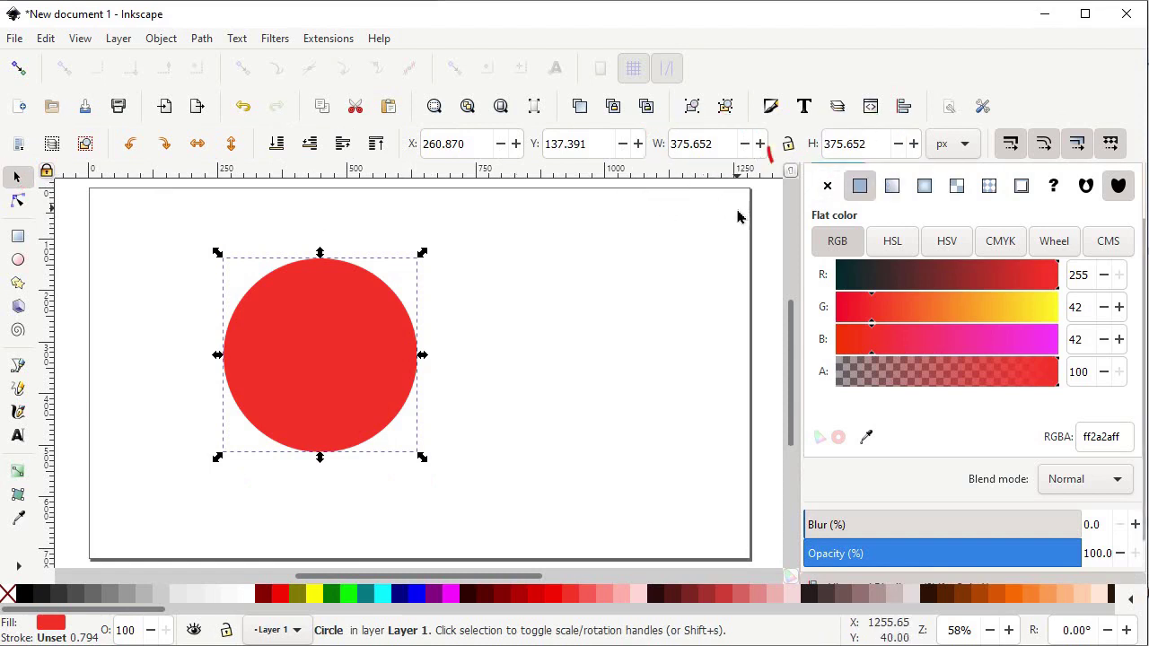
pyautogui.click(787, 148)
pyautogui.doubleClick(877, 151)
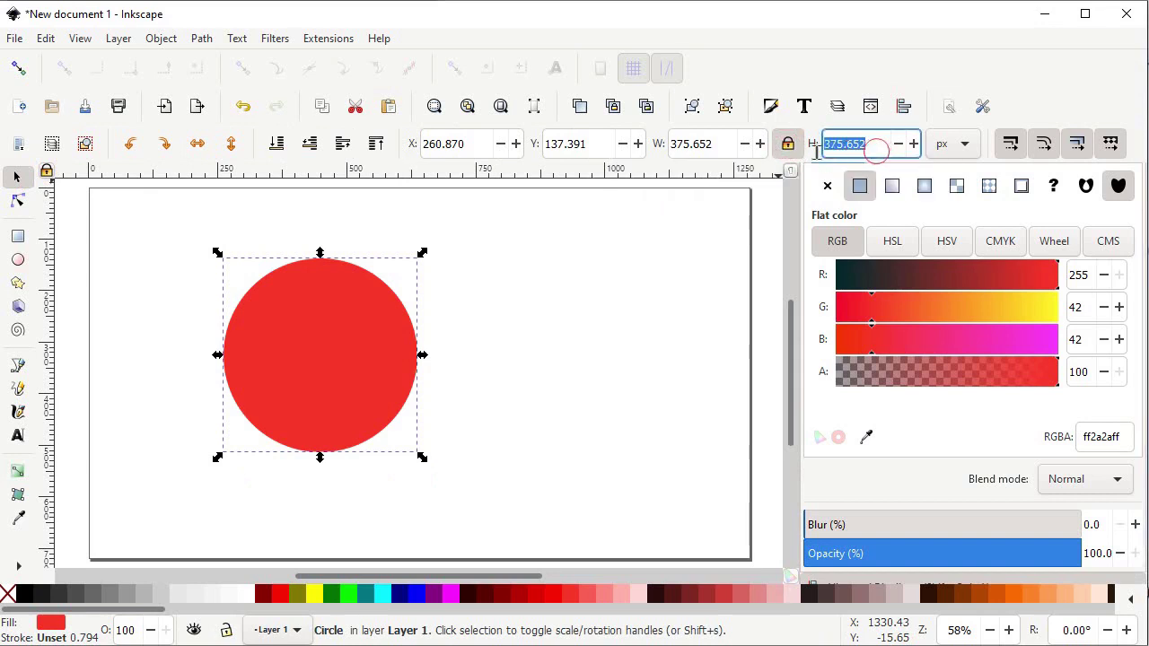
pyautogui.write('350')
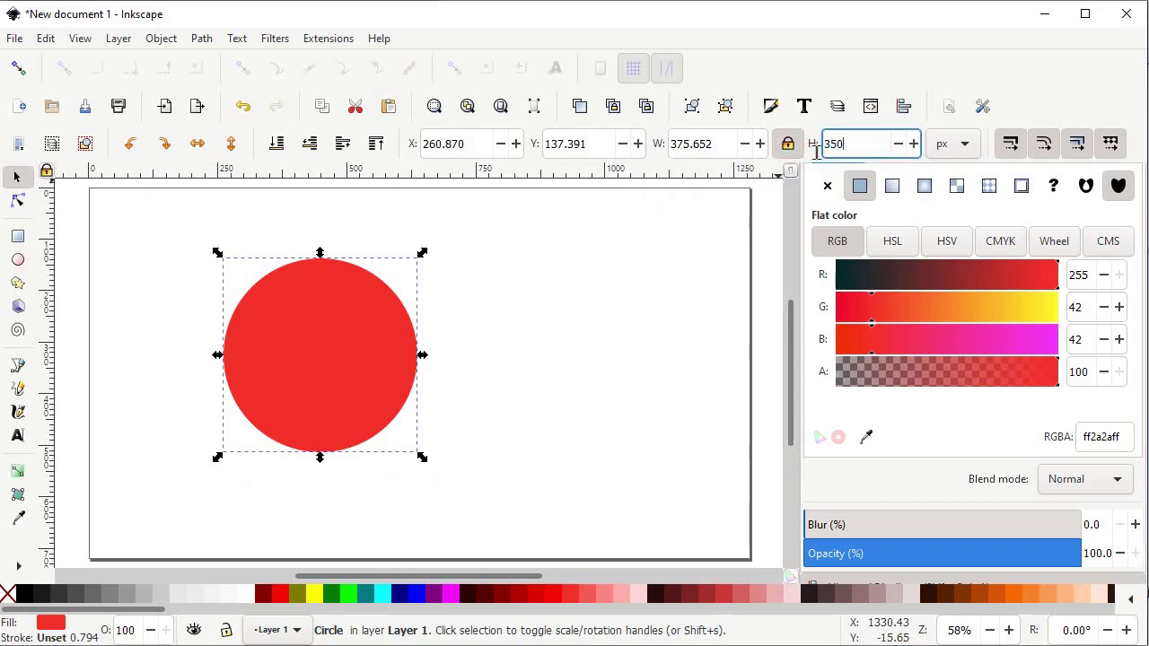
pyautogui.press('Return')
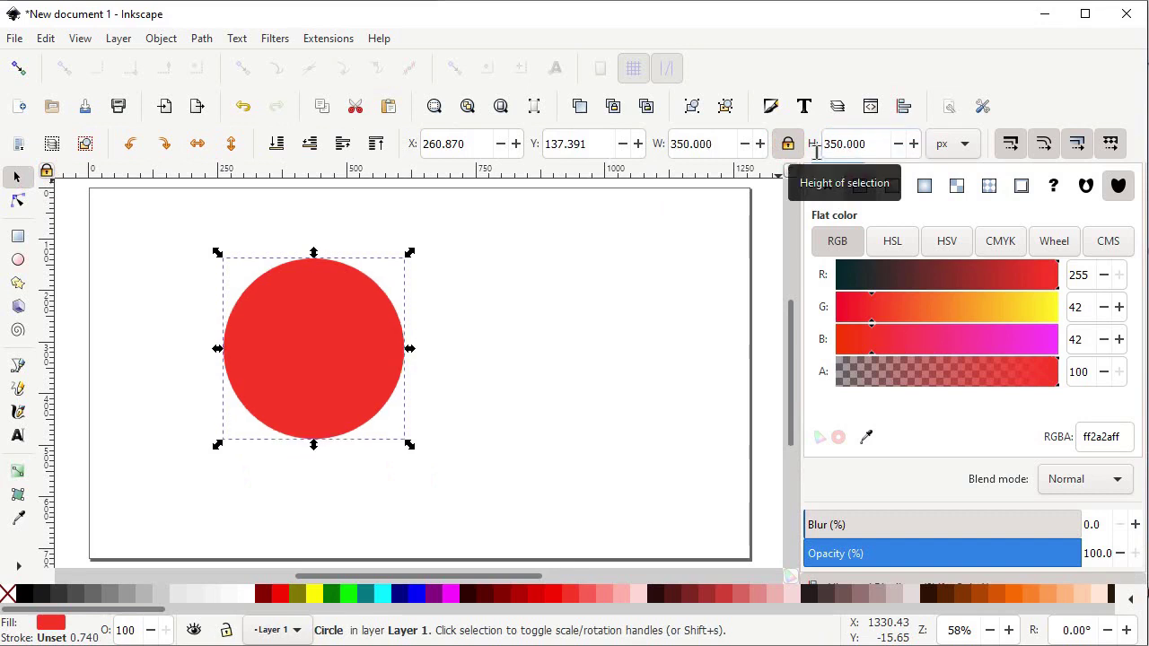
# - Draw a tall narrow rectangle beside the circle and set its width to 15 px with the proportions locked
pyautogui.click(18, 237)
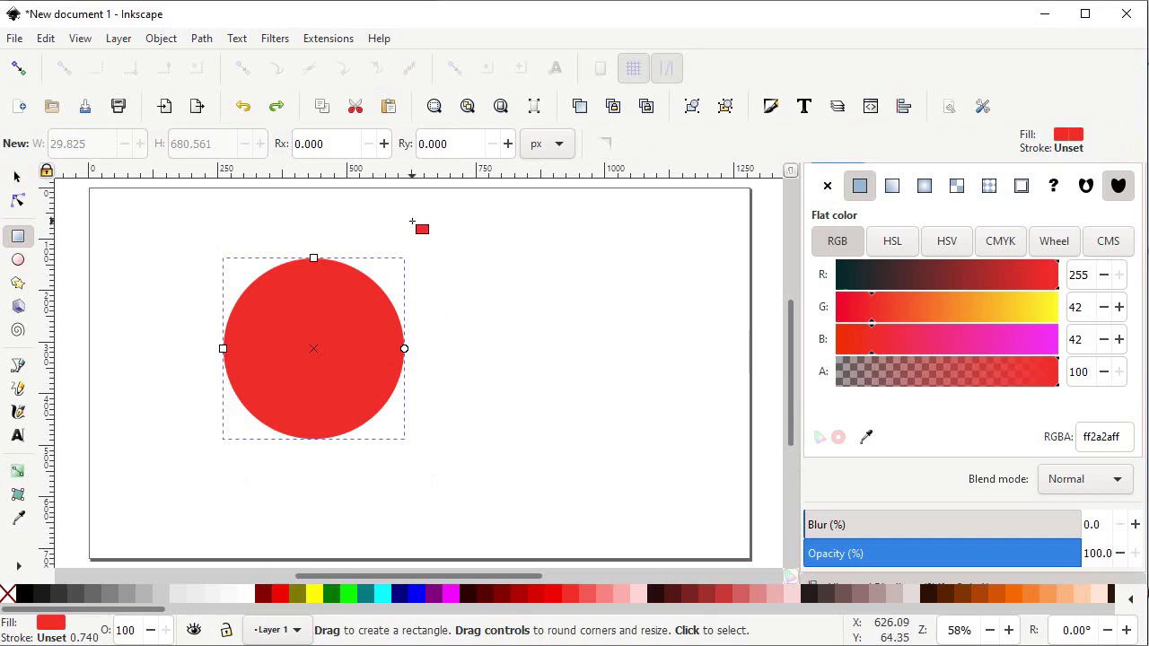
pyautogui.moveTo(431, 210); pyautogui.dragTo(449, 532)
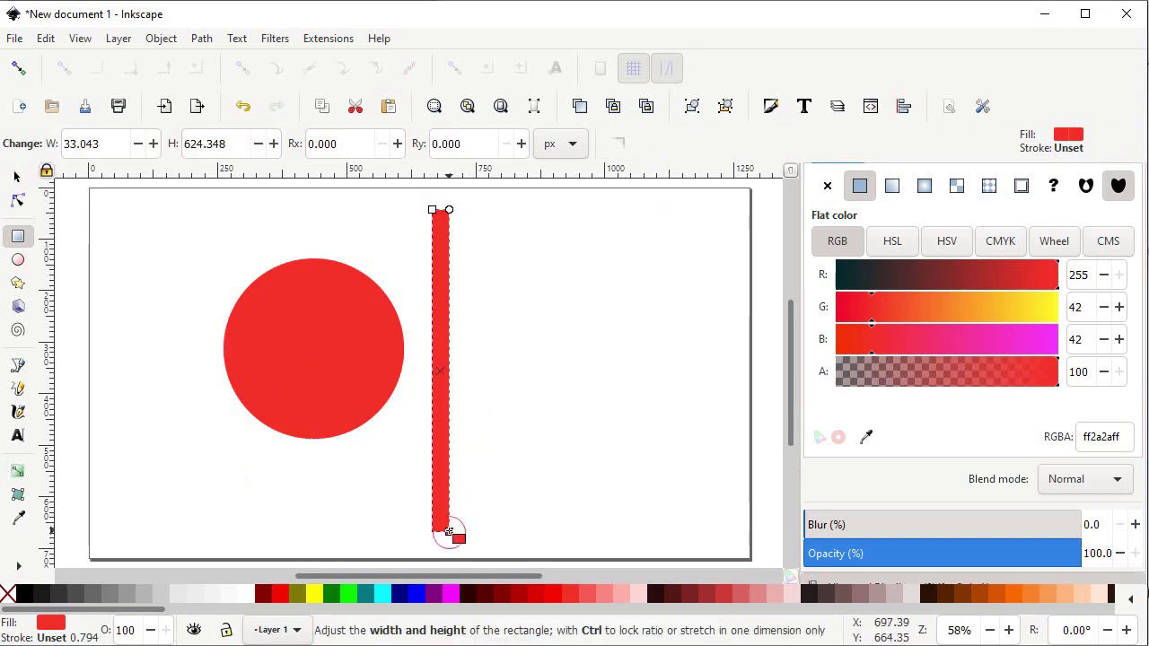
pyautogui.click(16, 177)
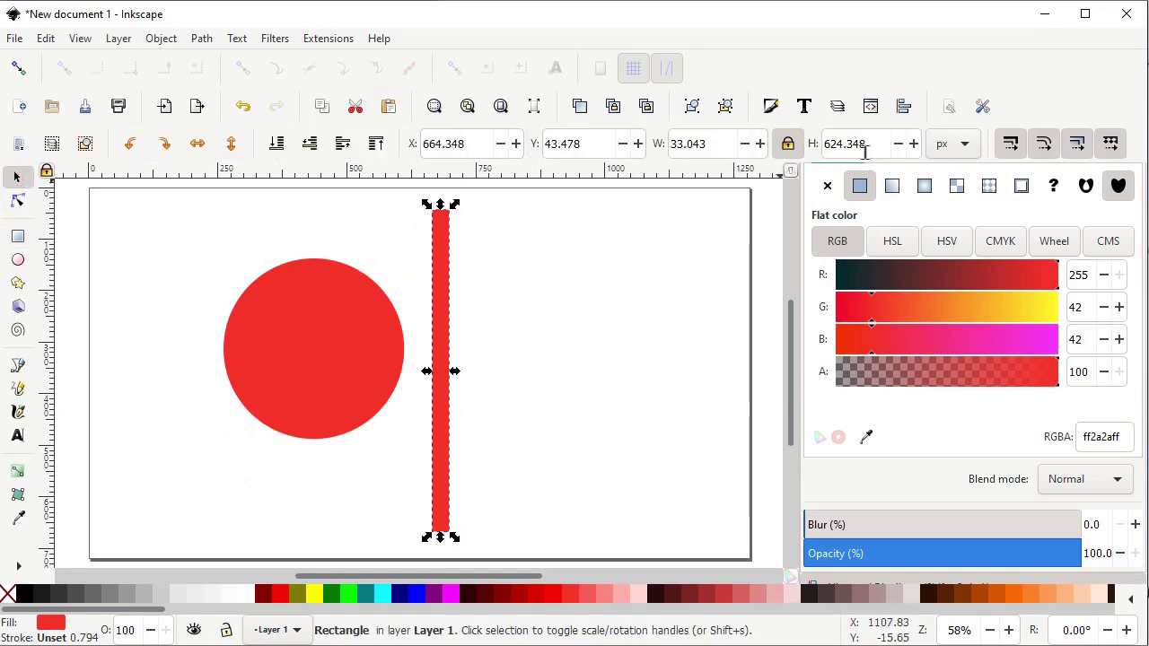
pyautogui.click(715, 143)
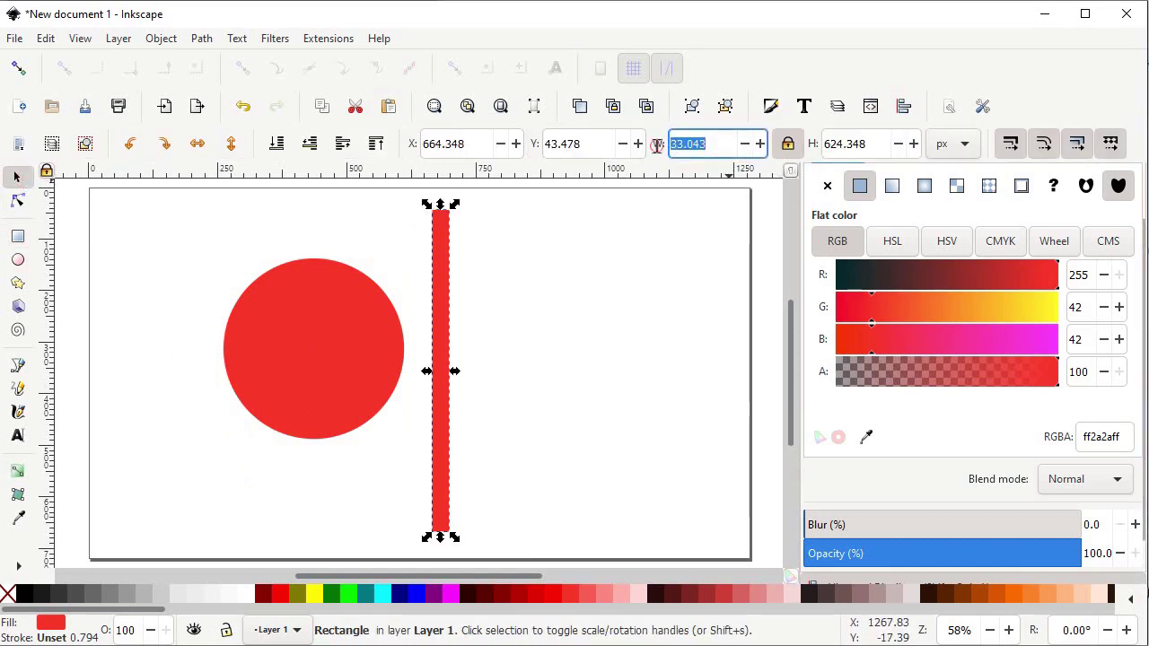
pyautogui.write('15')
pyautogui.press('Return')
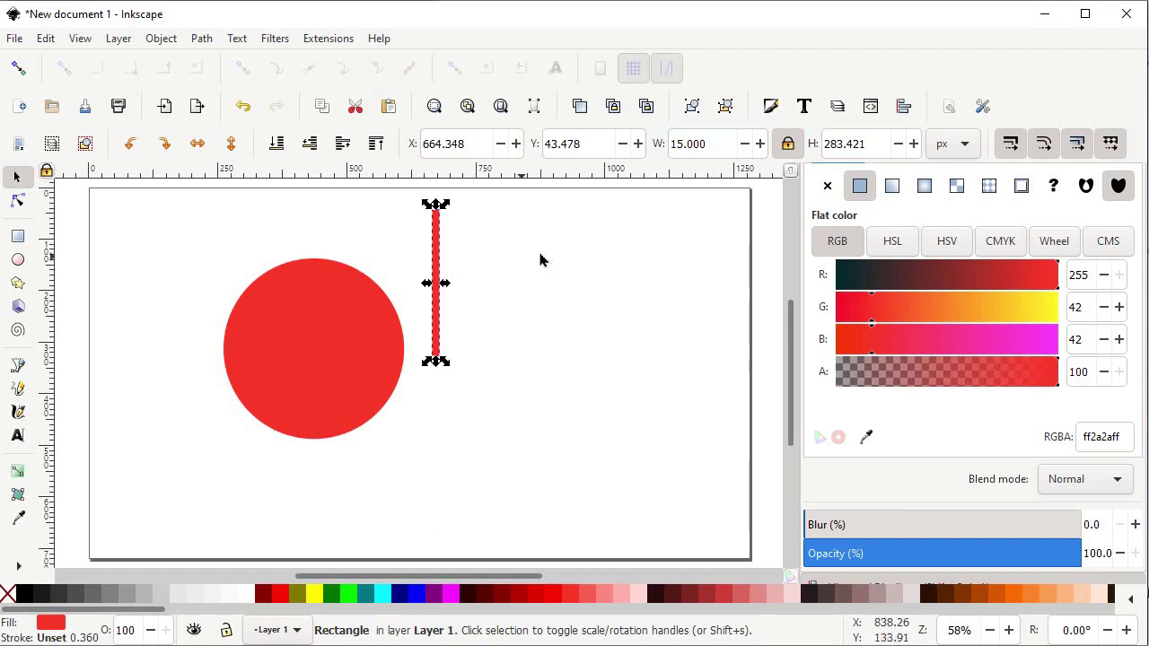
# - Unlock the proportions, set the rectangle's height to 400 px and fill it with blue
pyautogui.click(788, 149)
pyautogui.tripleClick(869, 144)
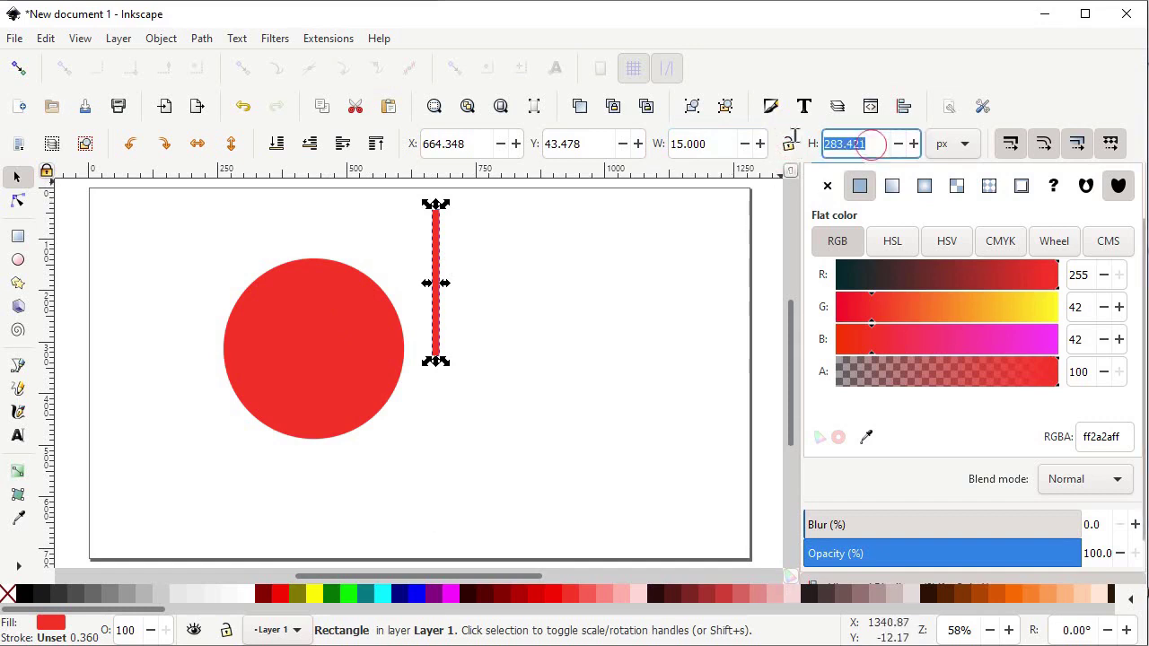
pyautogui.write('400')
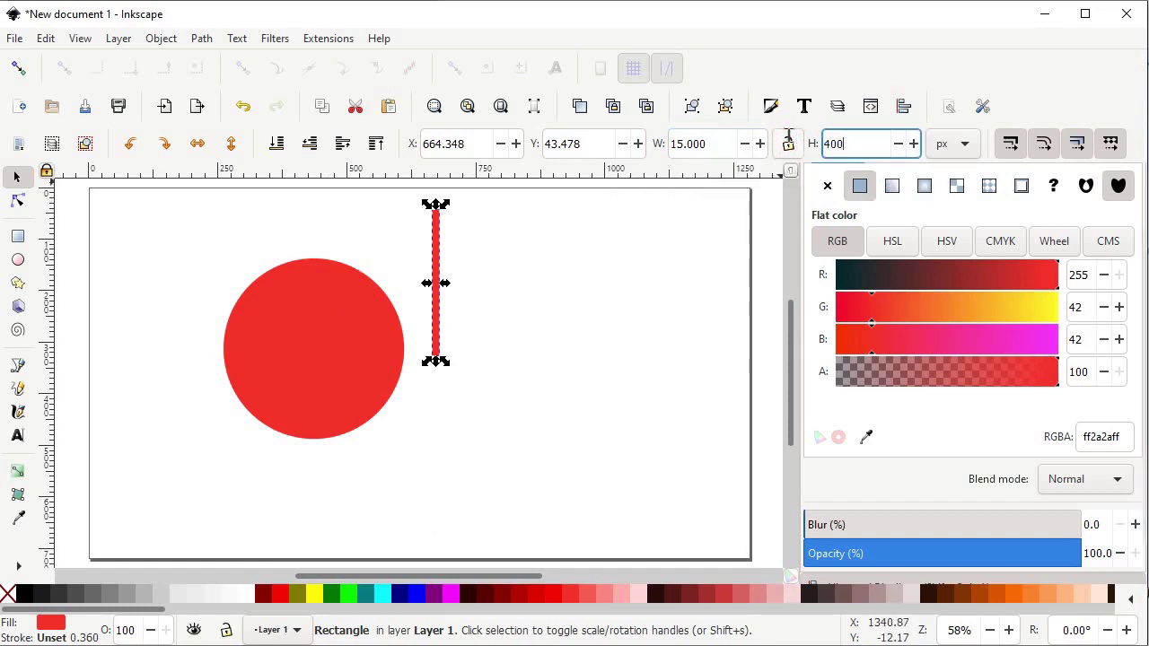
pyautogui.press('Return')
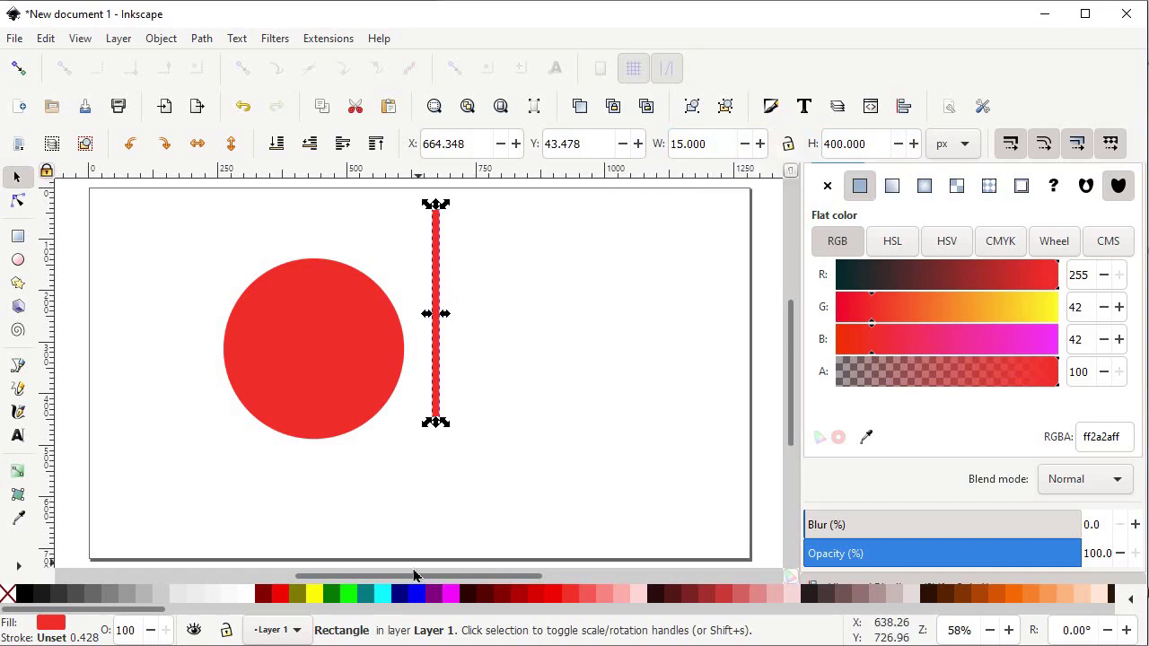
pyautogui.click(418, 594)
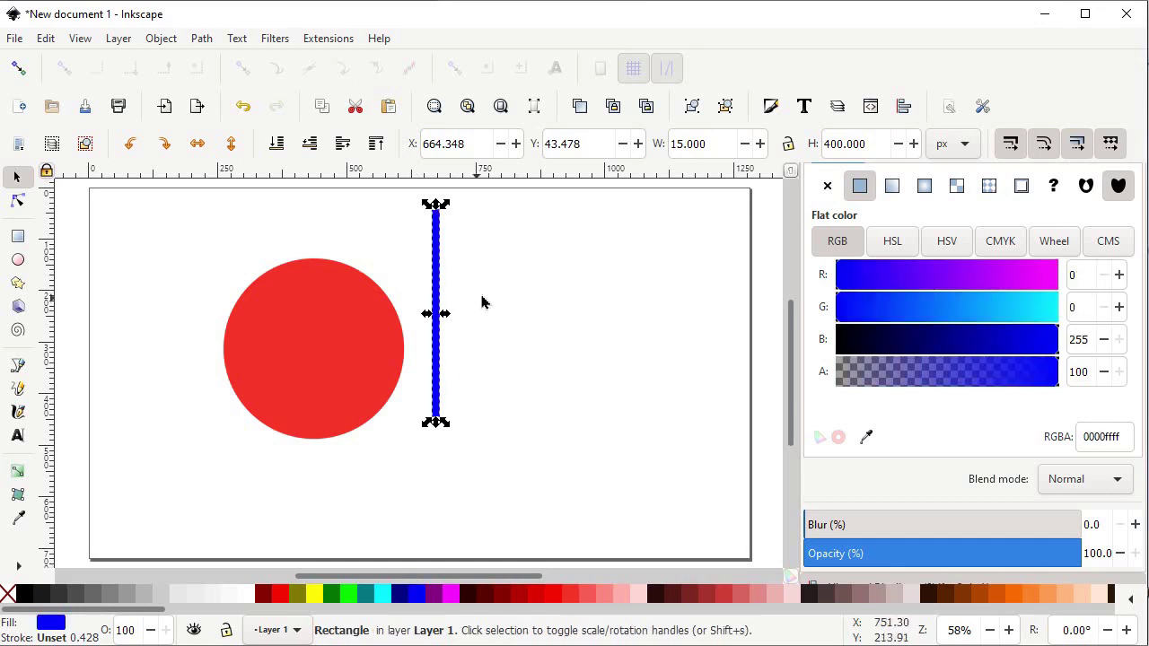
# - Centre the circle and blue rectangle on each other along both axes, relative to the last selected, and move the pair towards the page's middle
pyautogui.moveTo(508, 199); pyautogui.dragTo(190, 488)
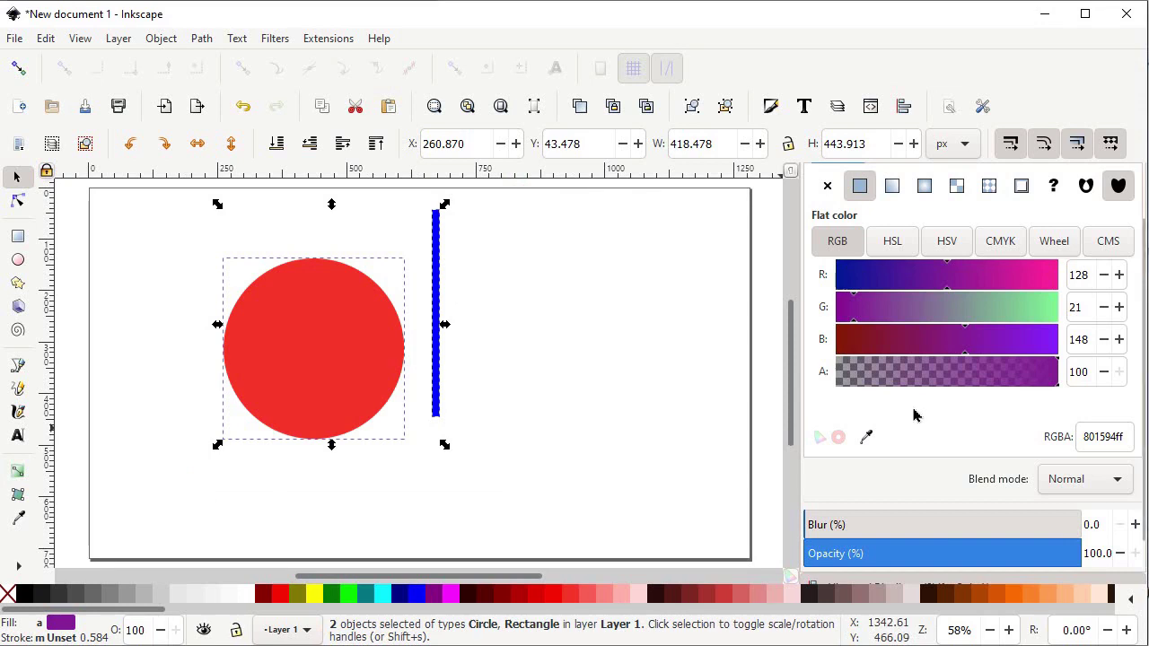
pyautogui.scroll(-2, 913, 416)
pyautogui.click(925, 559)
pyautogui.click(917, 538)
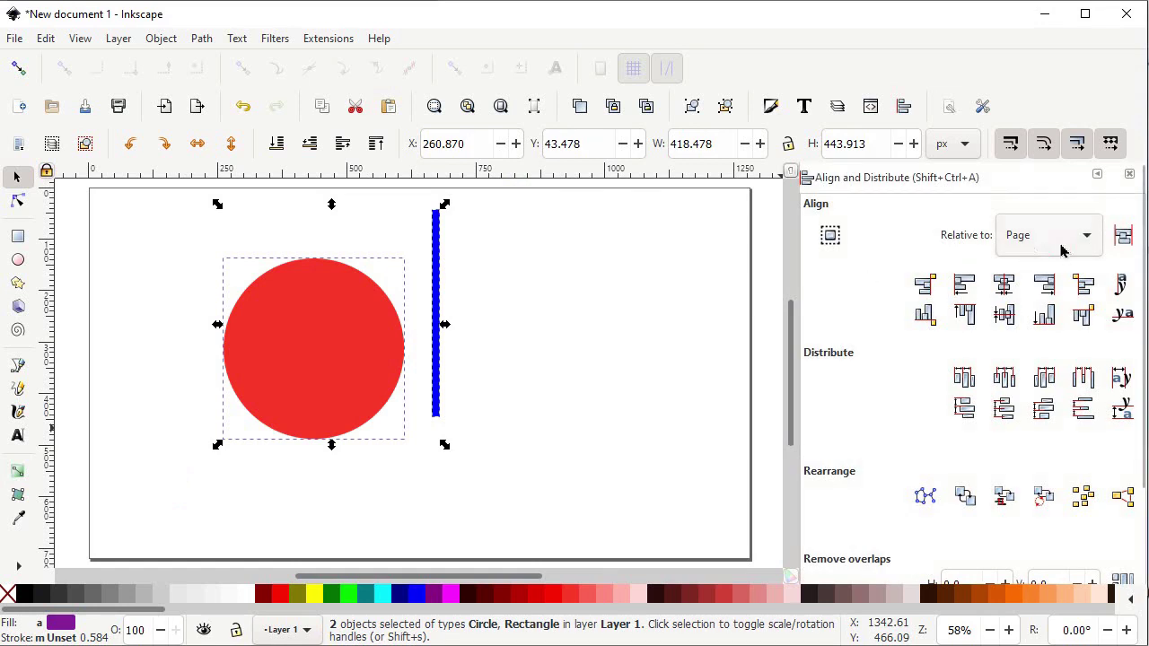
pyautogui.click(1044, 256)
pyautogui.click(1042, 143)
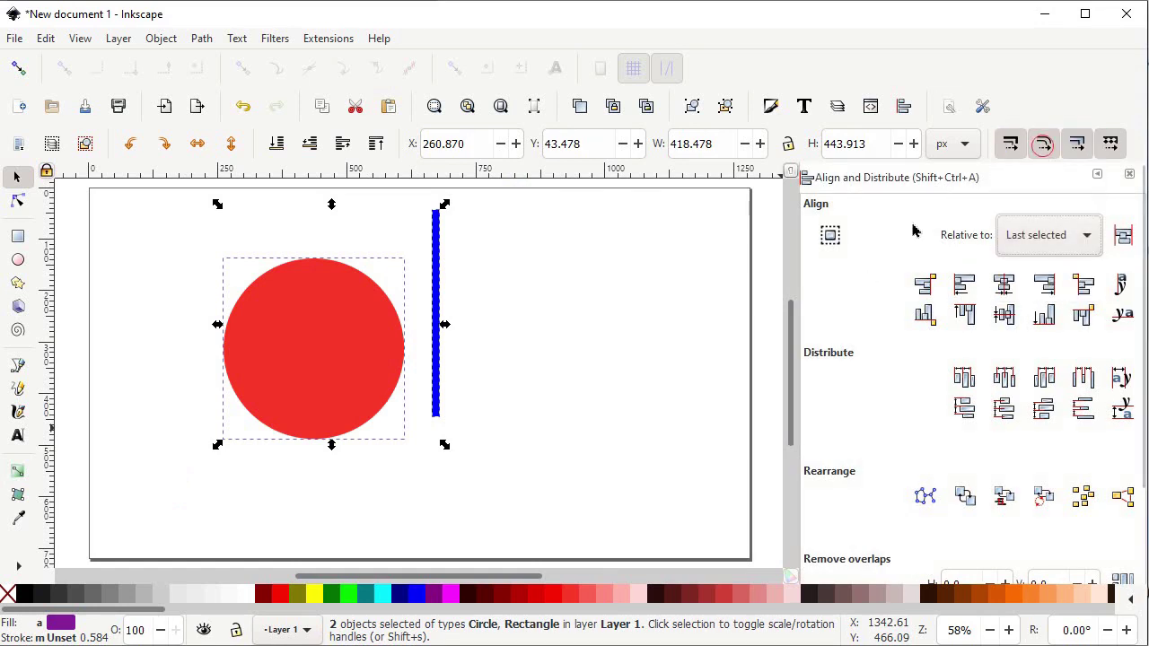
pyautogui.click(1003, 285)
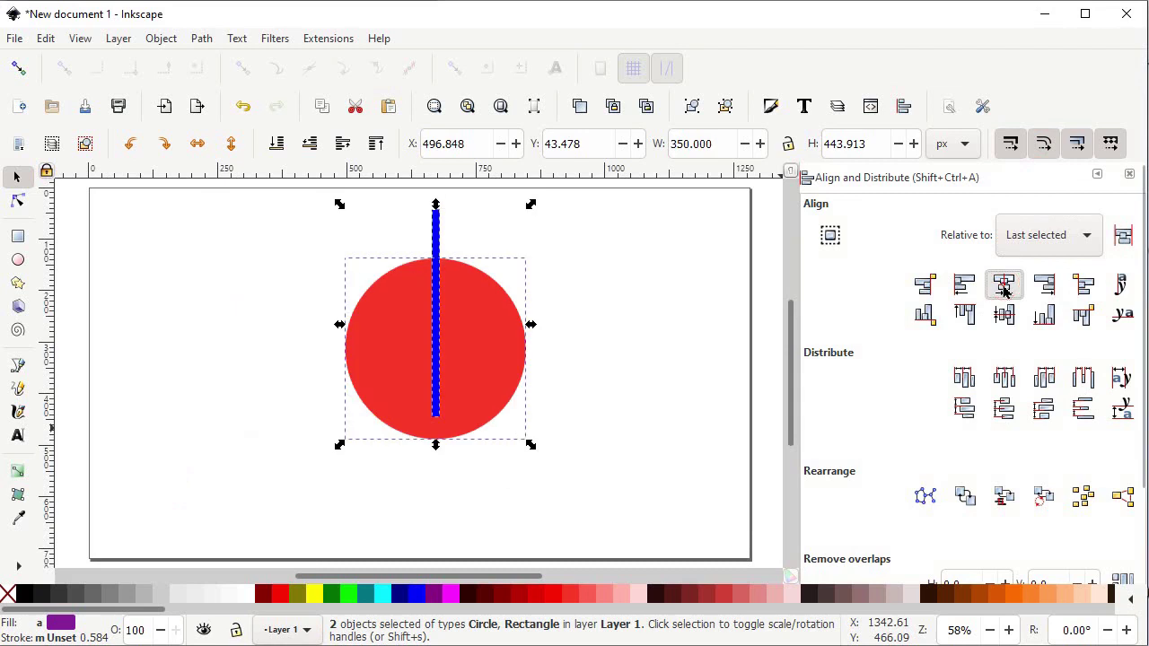
pyautogui.click(1005, 315)
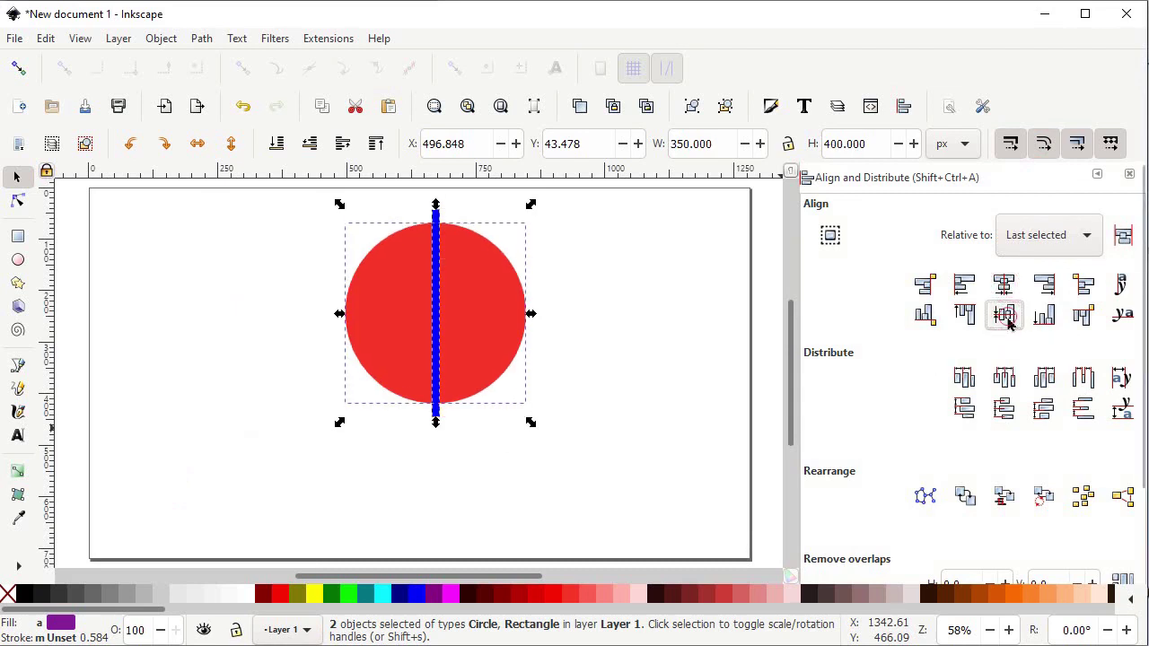
pyautogui.click(498, 256)
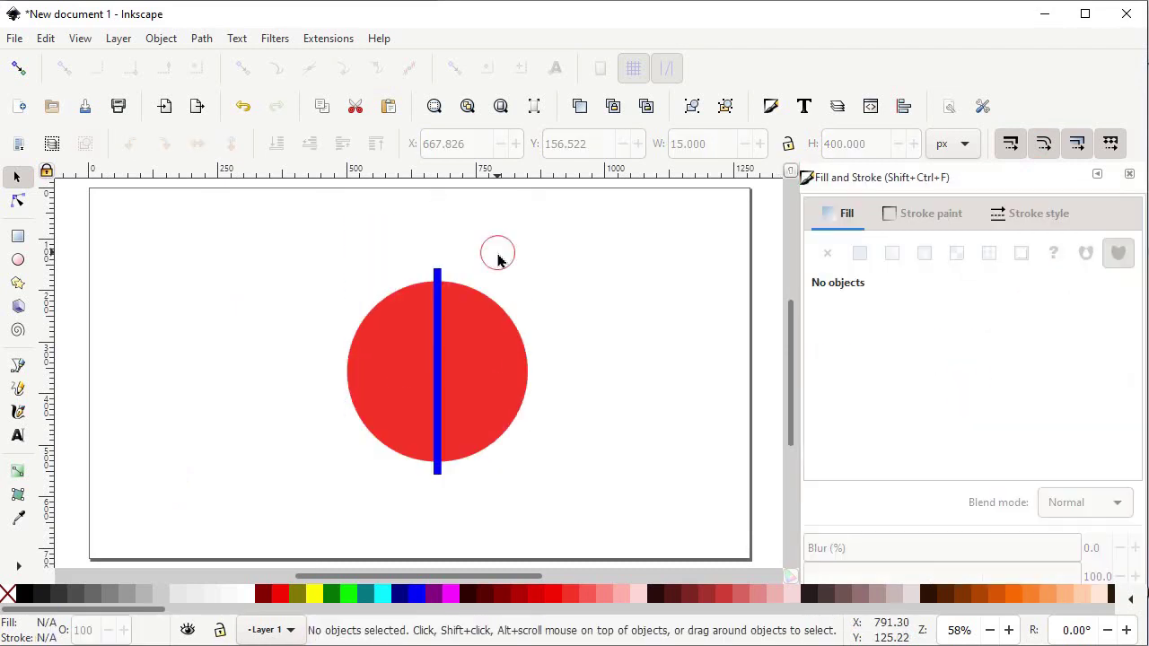
# - Duplicate the blue rectangle and rotate the copy 45° clockwise
pyautogui.click(438, 274)
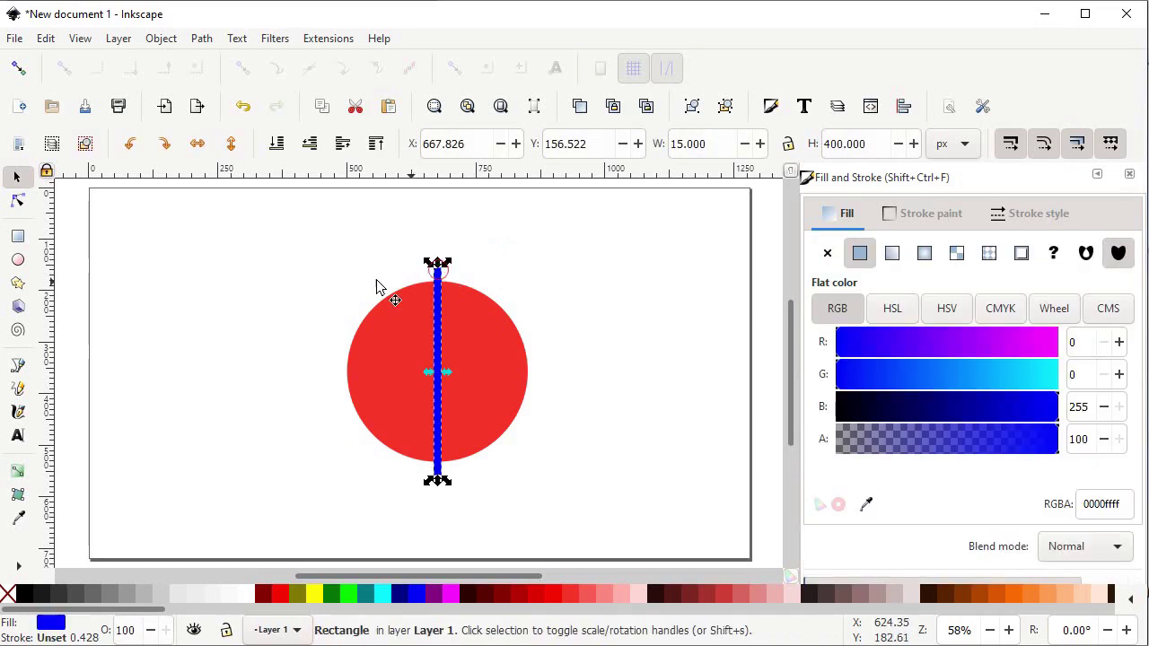
pyautogui.click(161, 38)
pyautogui.click(220, 564)
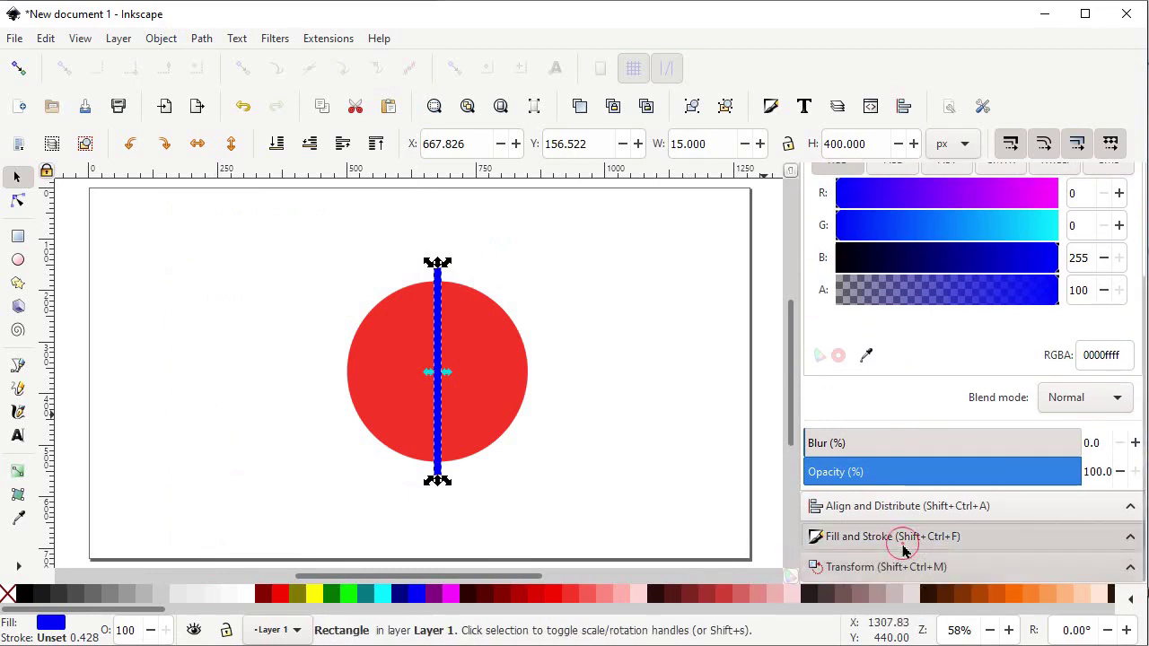
pyautogui.click(870, 569)
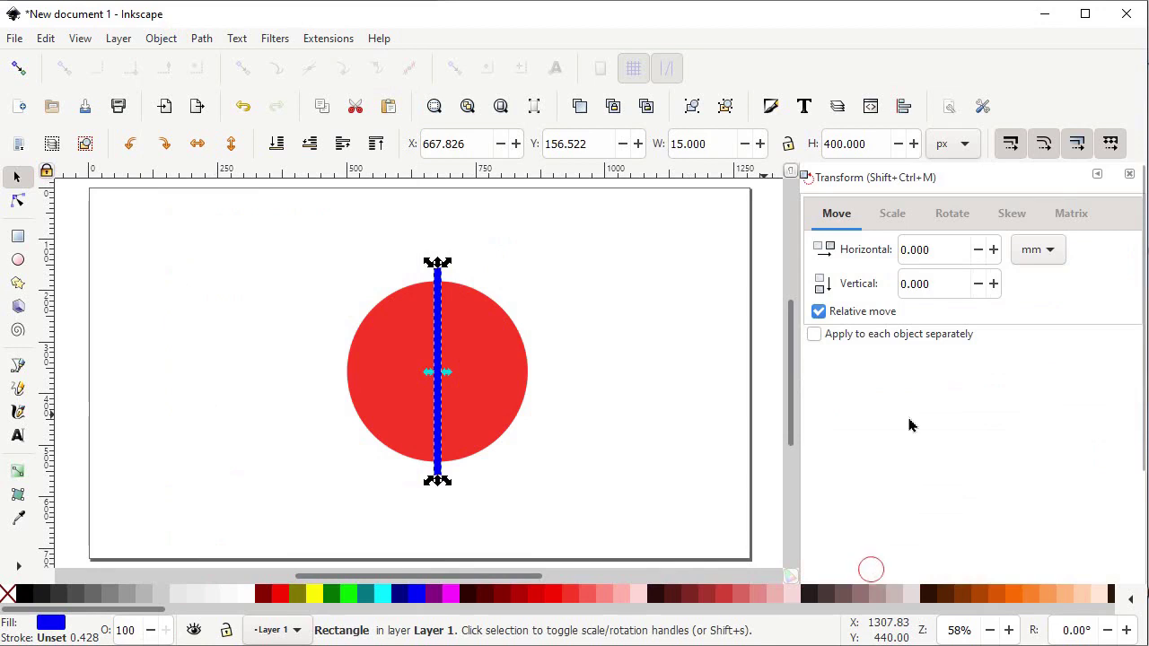
pyautogui.click(950, 215)
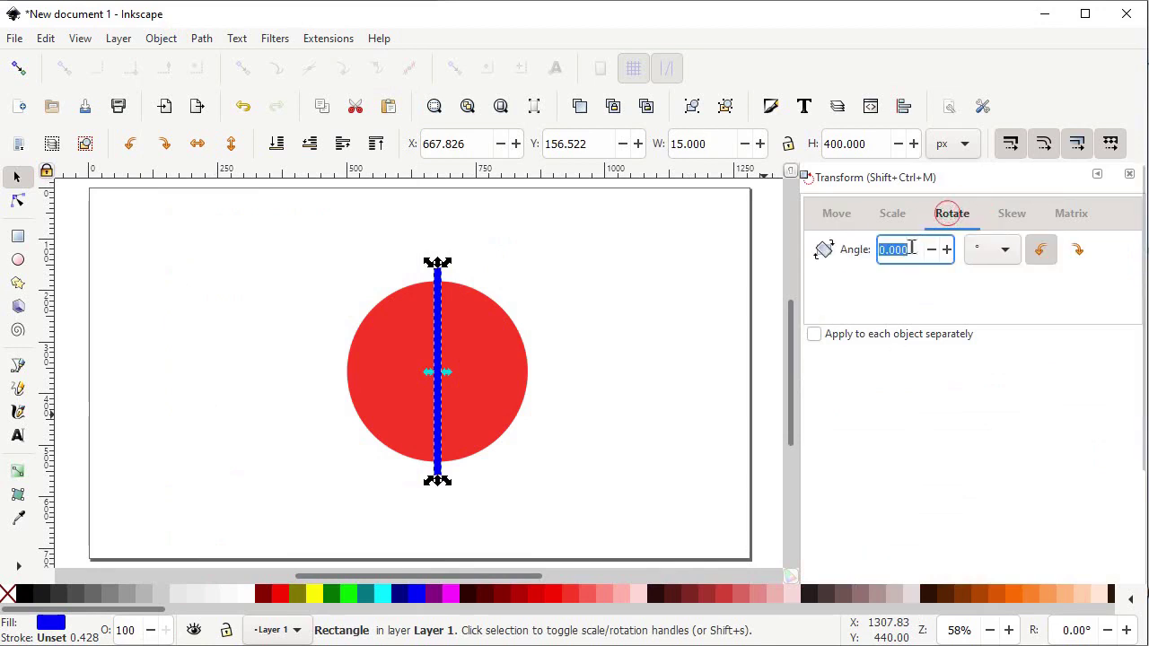
pyautogui.write('45')
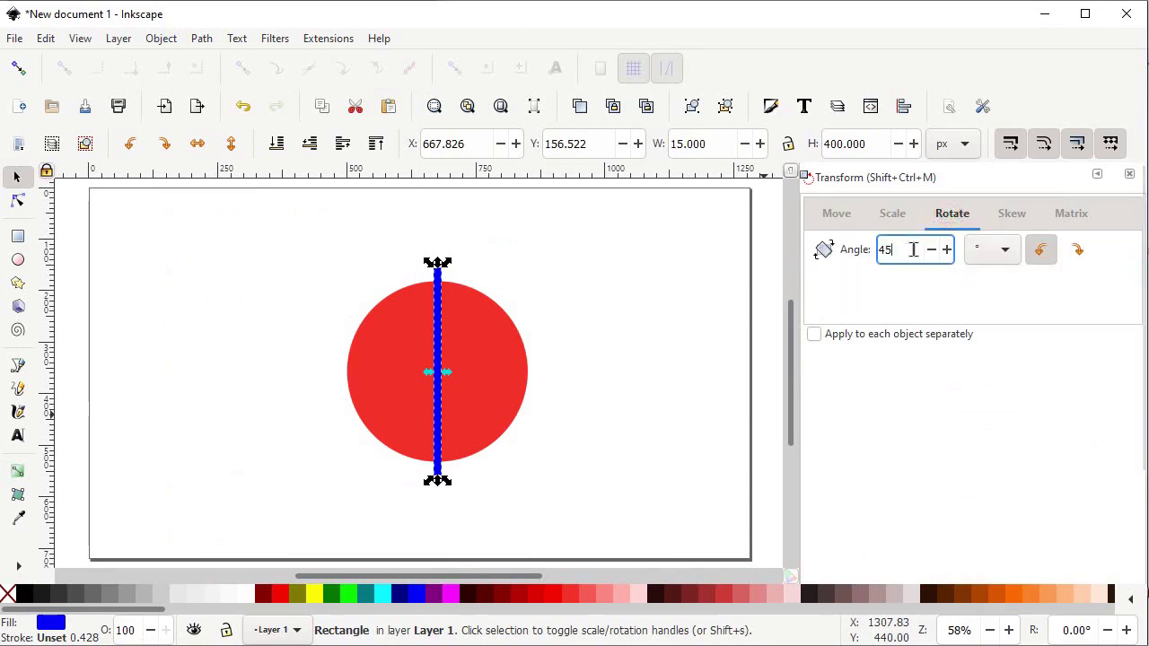
pyautogui.click(1081, 250)
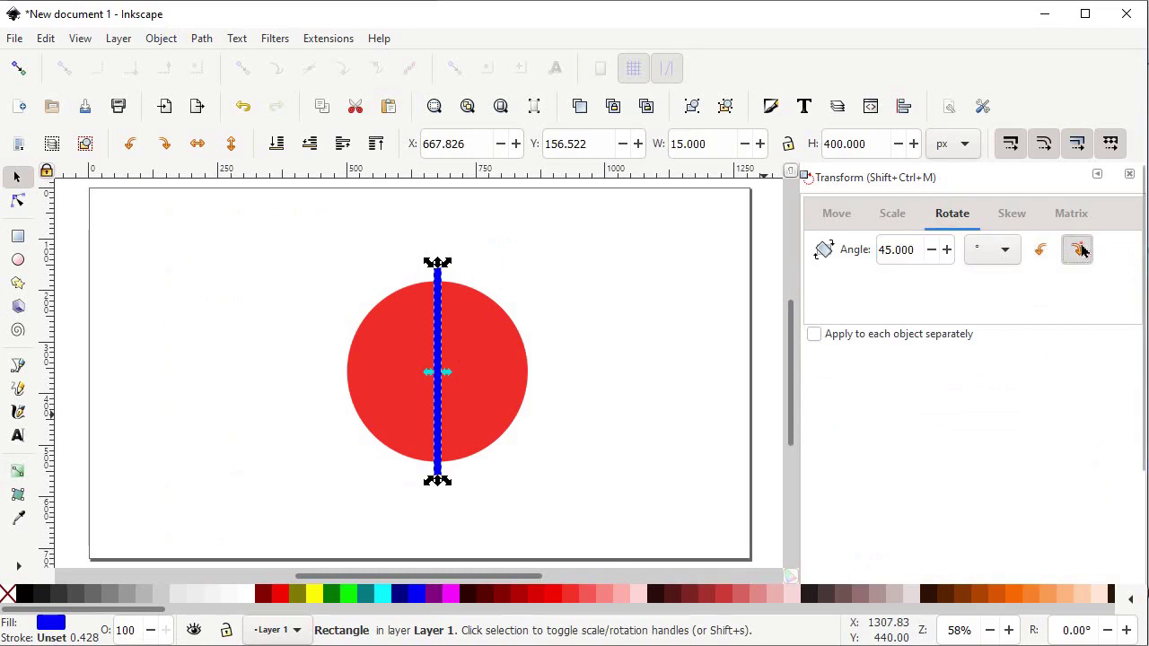
pyautogui.scroll(-1, 1055, 226)
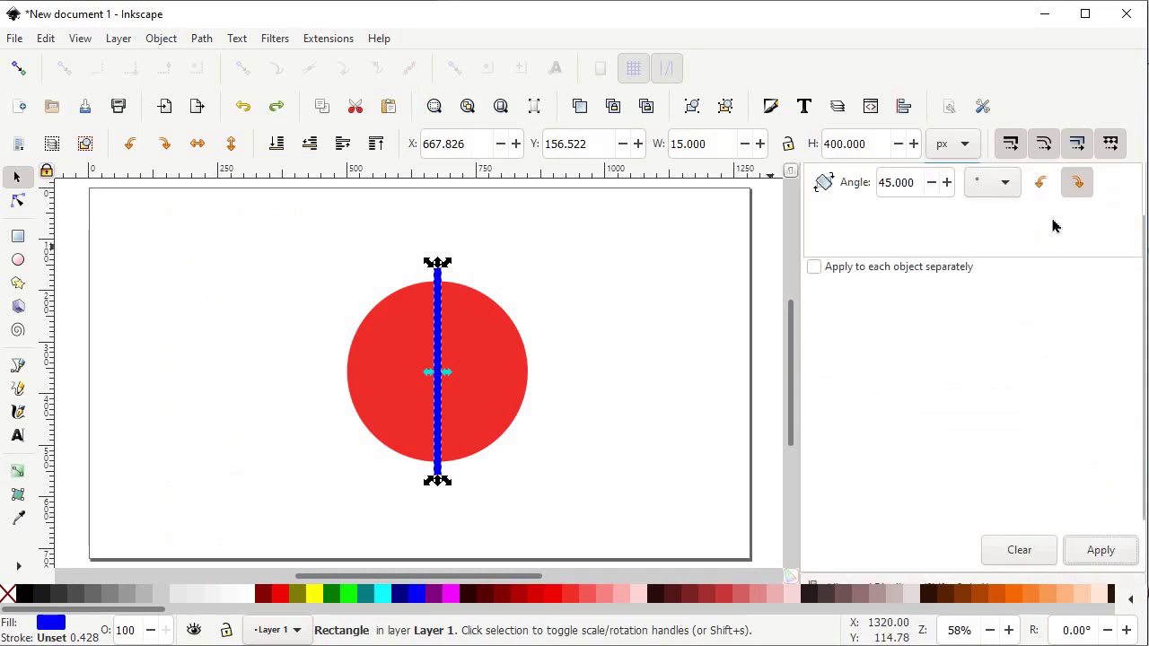
pyautogui.rightClick(438, 286)
pyautogui.click(468, 269)
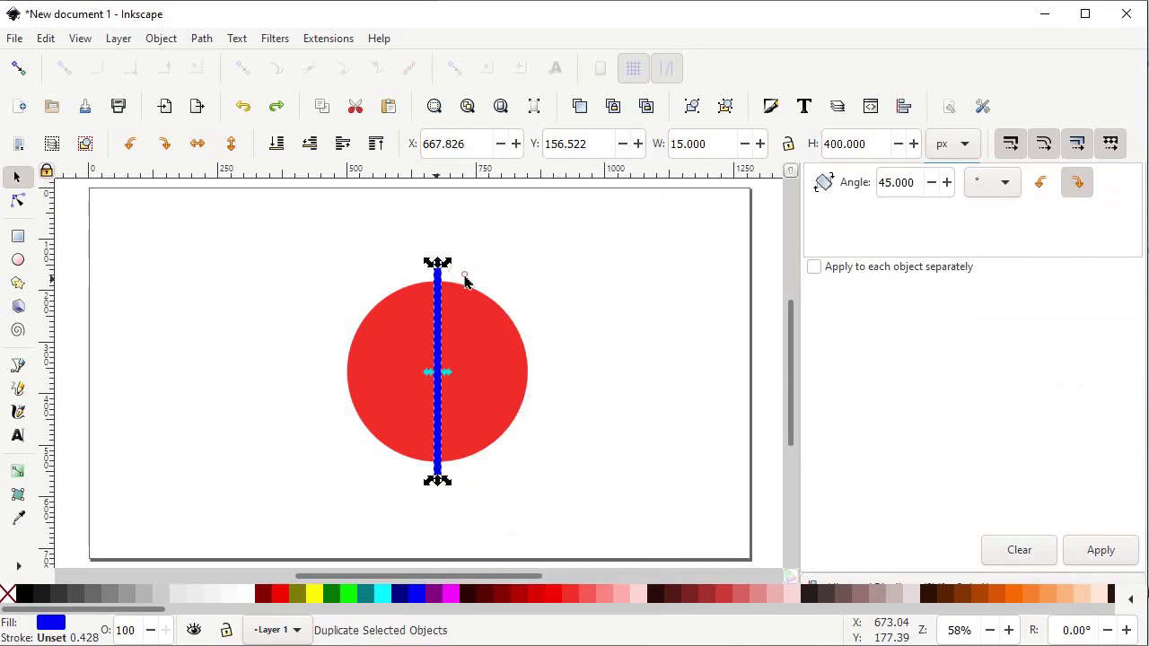
pyautogui.click(1098, 549)
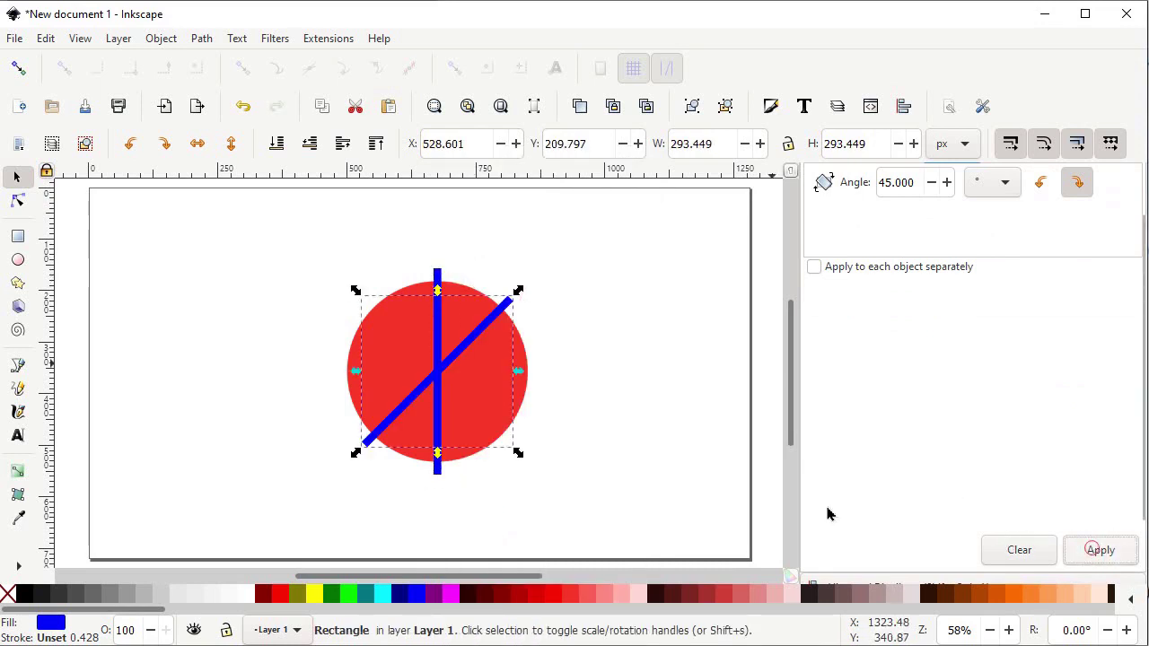
# - Duplicate the slanted blue bar and rotate the copy 45° clockwise, repeating once more so four bars cross the circle
pyautogui.rightClick(500, 312)
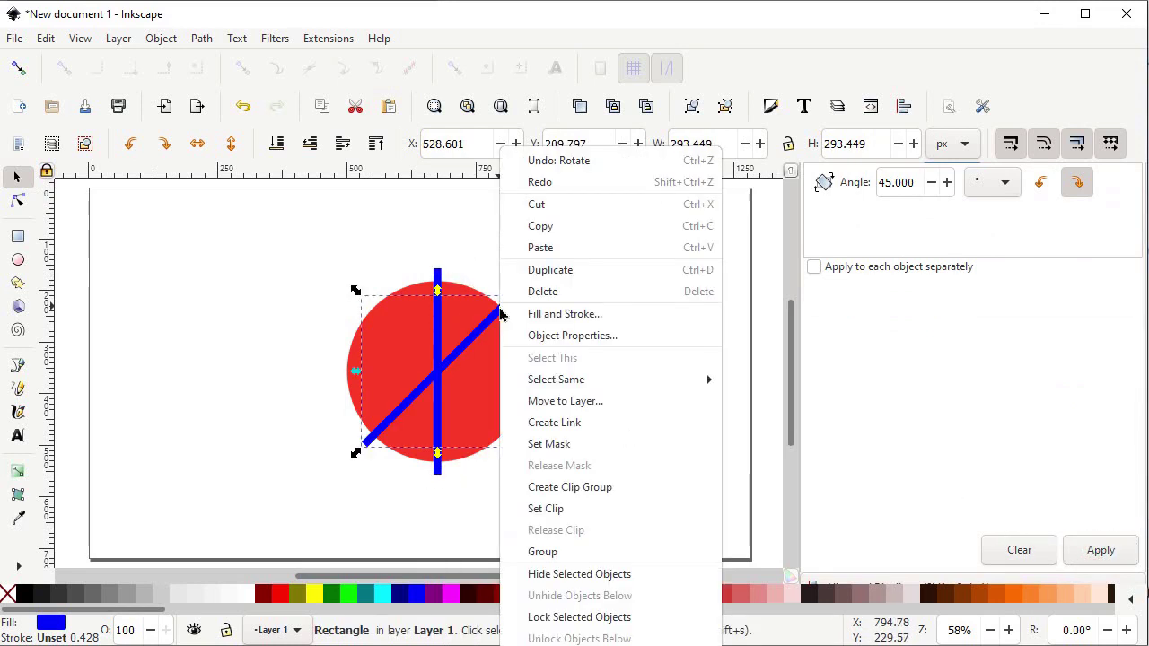
pyautogui.click(538, 268)
pyautogui.click(1099, 549)
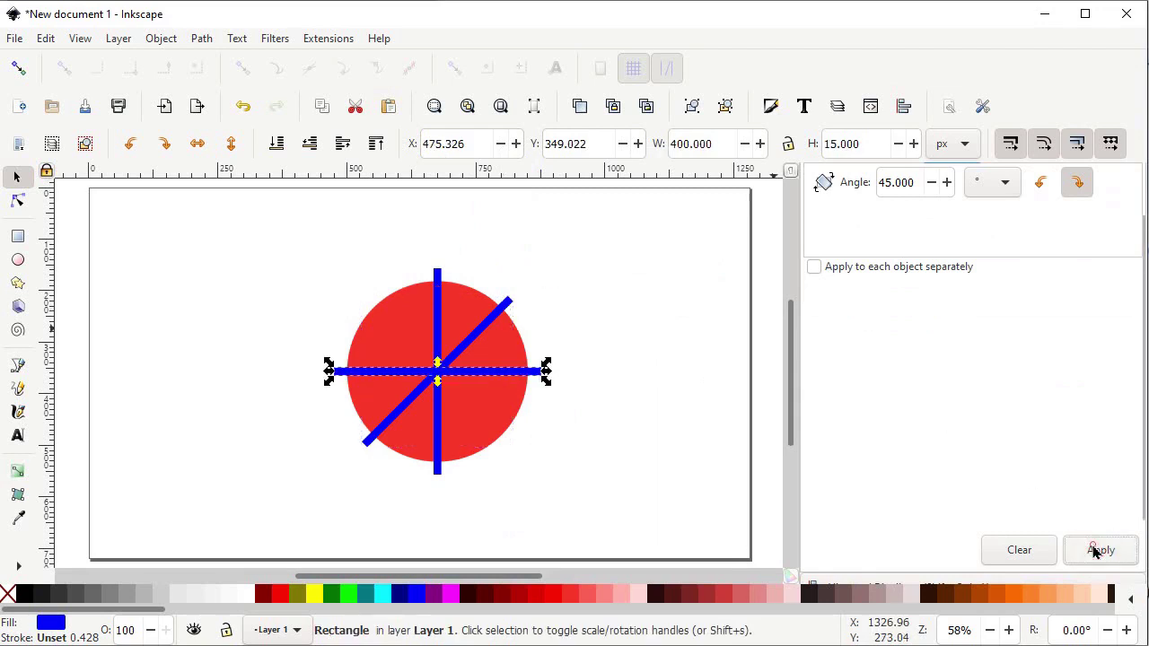
pyautogui.rightClick(499, 379)
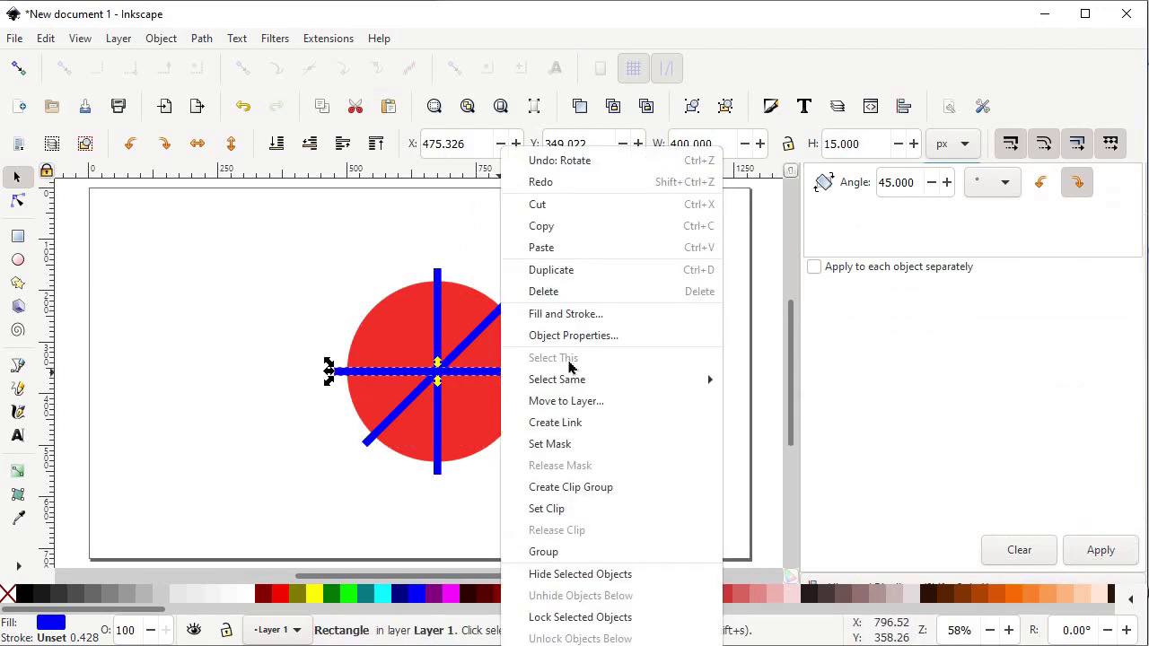
pyautogui.click(575, 268)
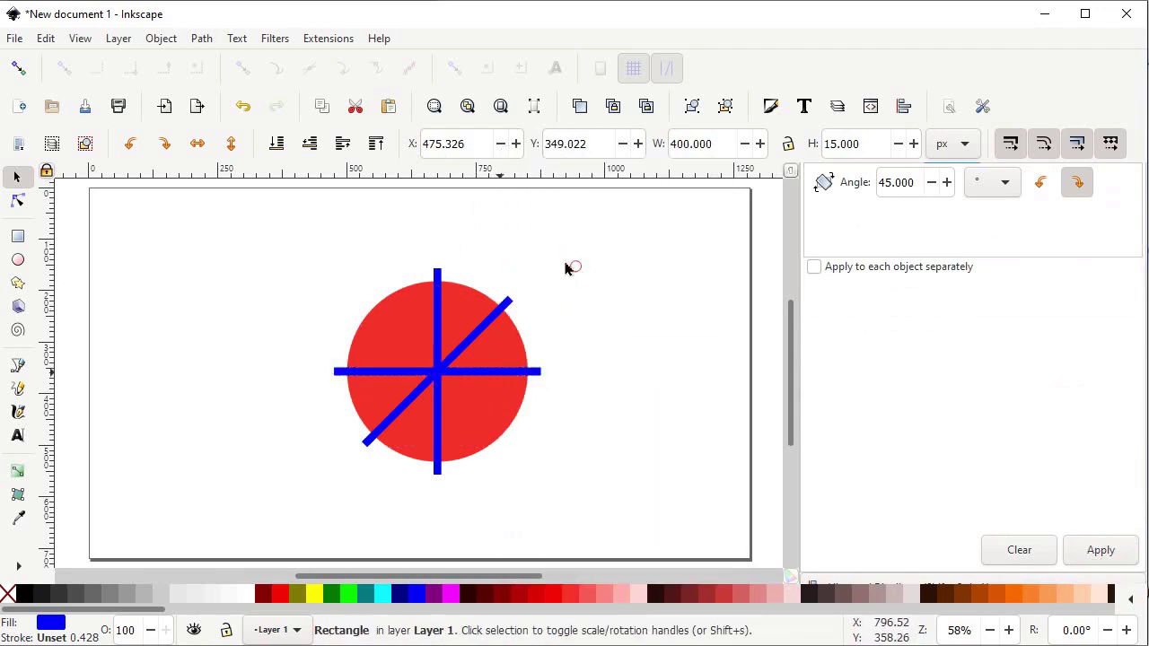
pyautogui.click(1098, 550)
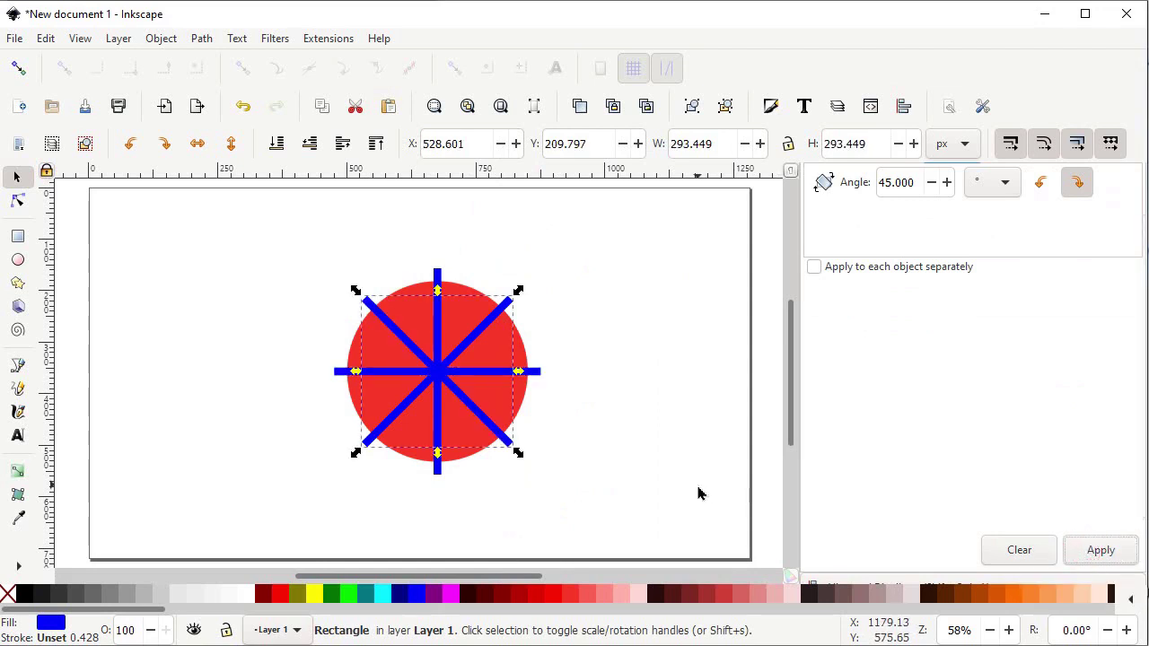
# - Cut the red circle to the clipboard and unite the four blue bars into one path with Union
pyautogui.click(520, 342)
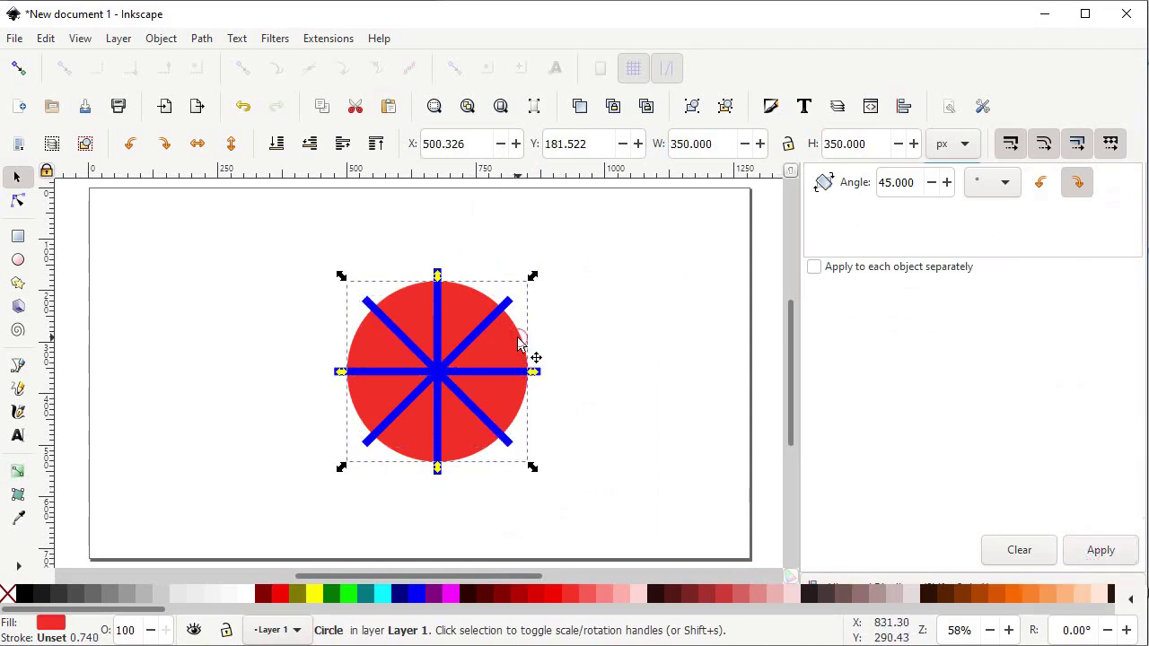
pyautogui.rightClick(514, 346)
pyautogui.click(554, 207)
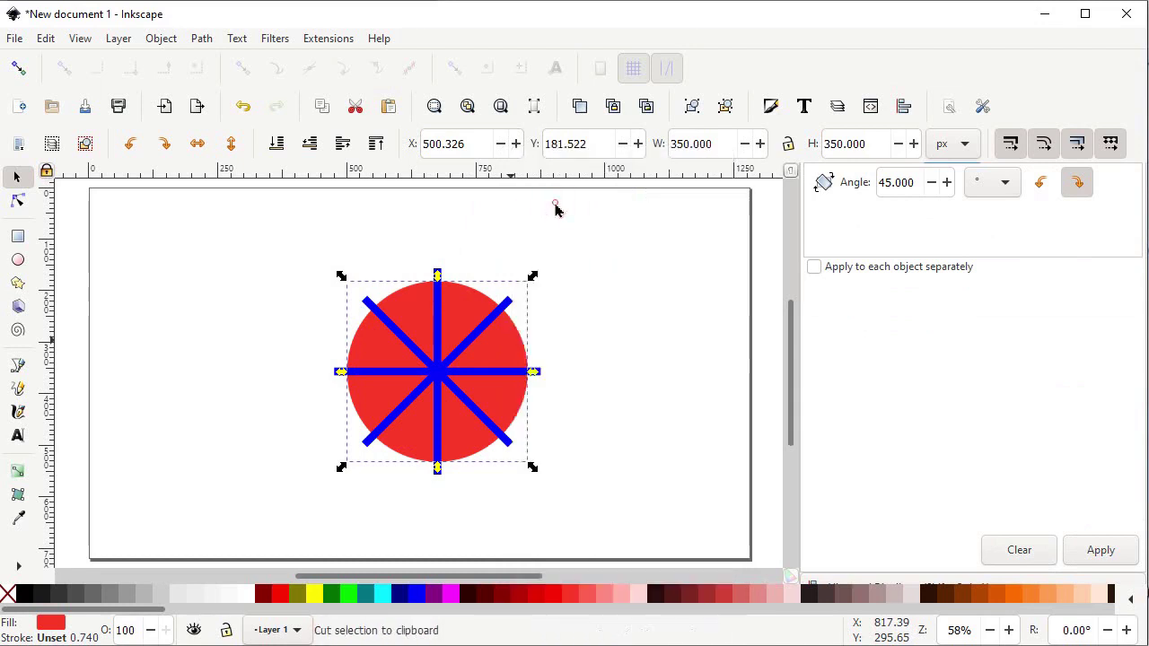
pyautogui.moveTo(585, 218); pyautogui.dragTo(315, 504)
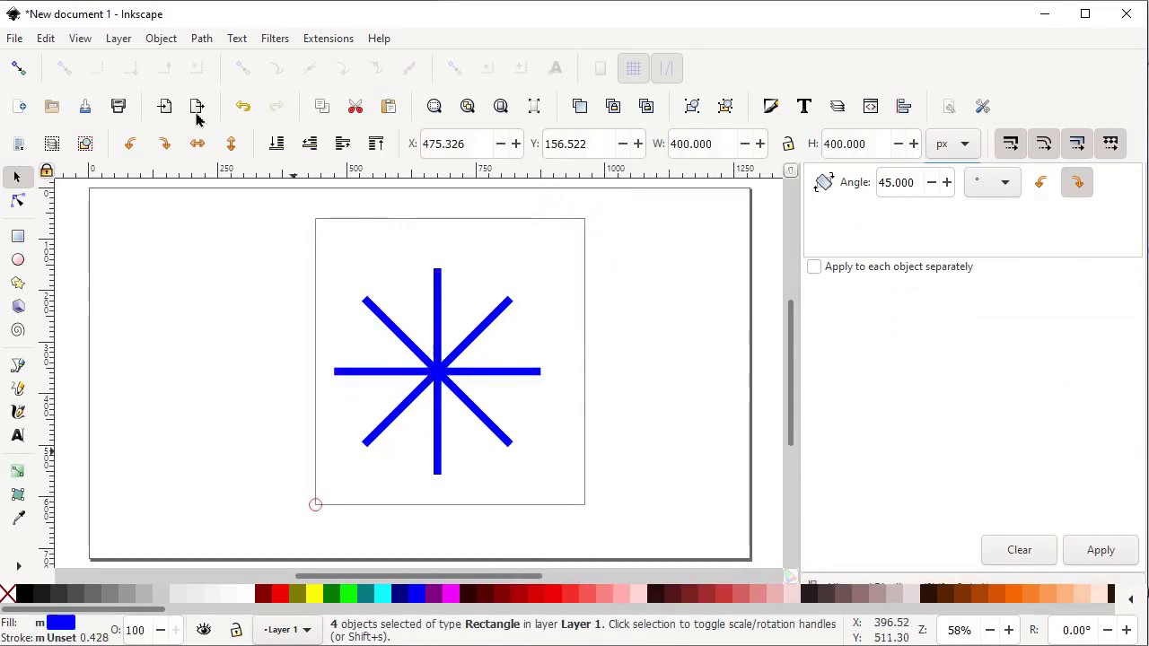
pyautogui.click(201, 39)
pyautogui.click(236, 123)
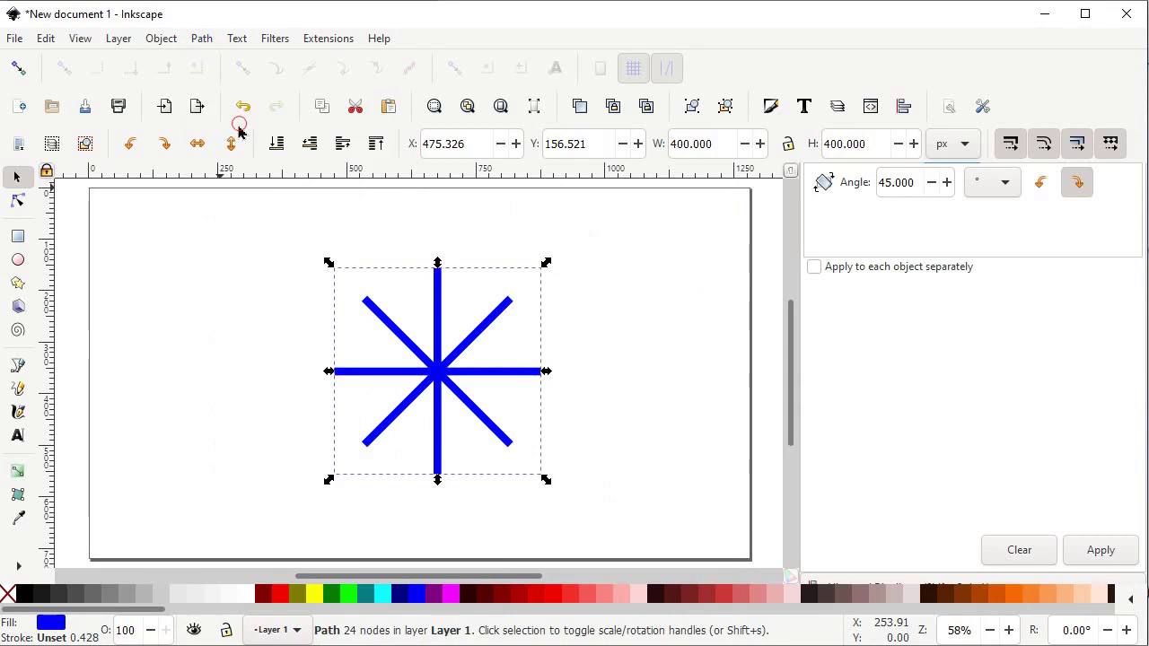
# - Paste the red circle back in place and lower it to the bottom, beneath the united bars
pyautogui.click(45, 37)
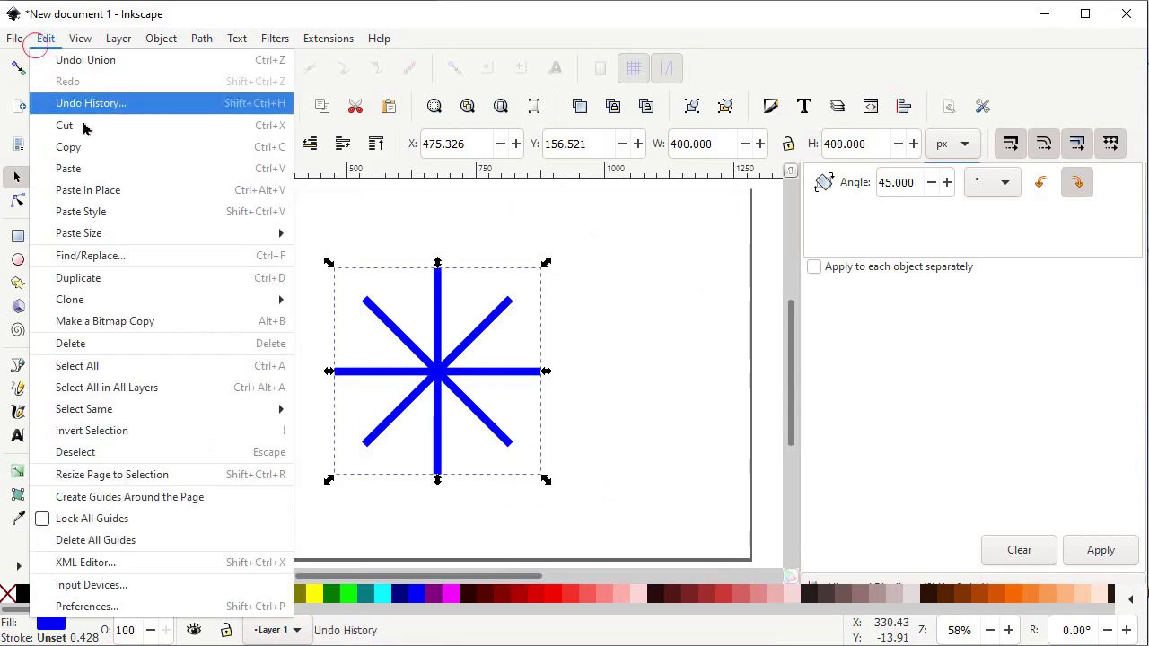
pyautogui.click(95, 188)
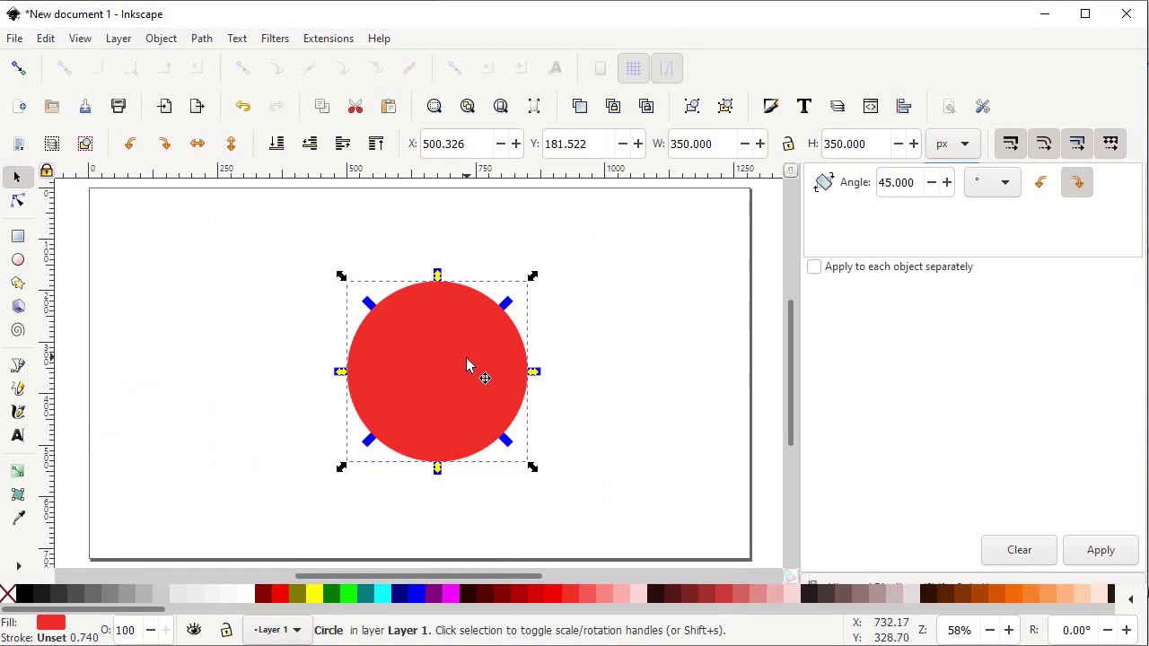
pyautogui.click(276, 154)
# - Subtract the blue bars from the red circle with Difference and move the segmented circle to the right side of the page
pyautogui.moveTo(592, 214)
pyautogui.mouseDown()
pyautogui.moveTo(325, 476)
pyautogui.moveTo(296, 487)
pyautogui.mouseUp()
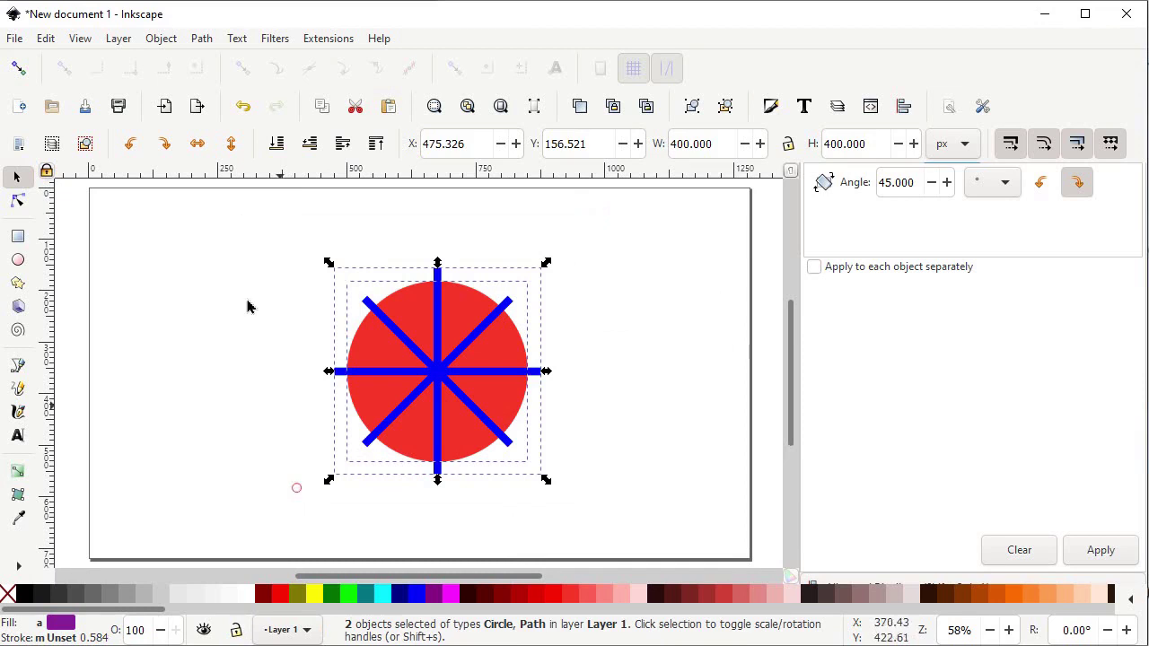
pyautogui.click(201, 38)
pyautogui.click(236, 151)
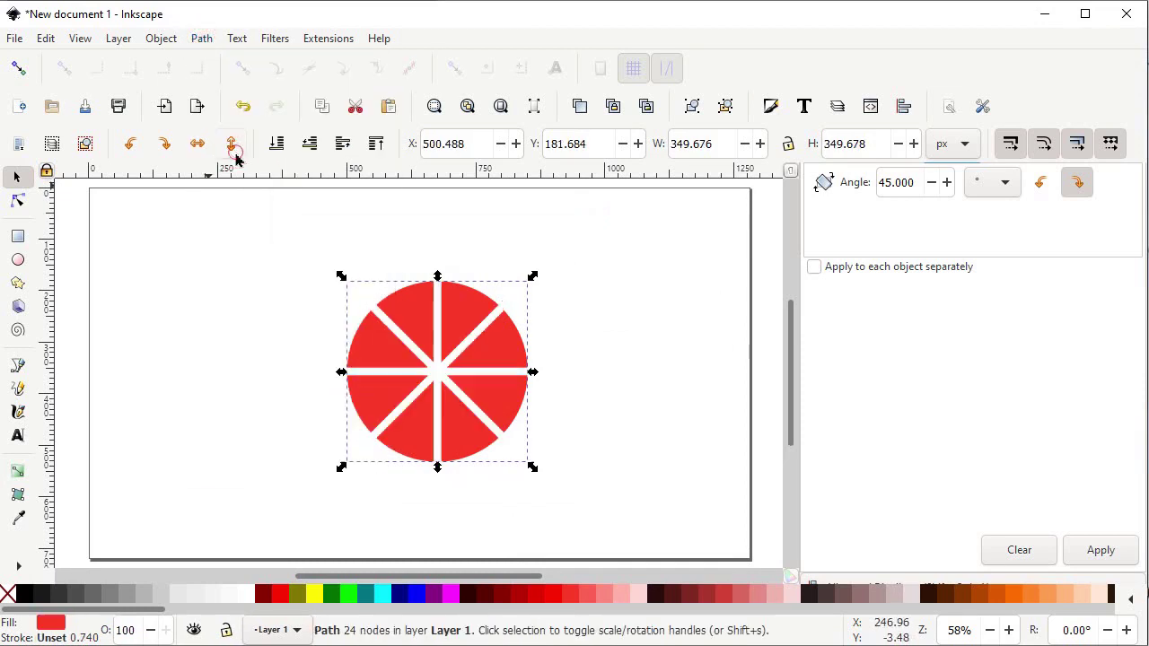
pyautogui.moveTo(470, 391); pyautogui.dragTo(676, 393)
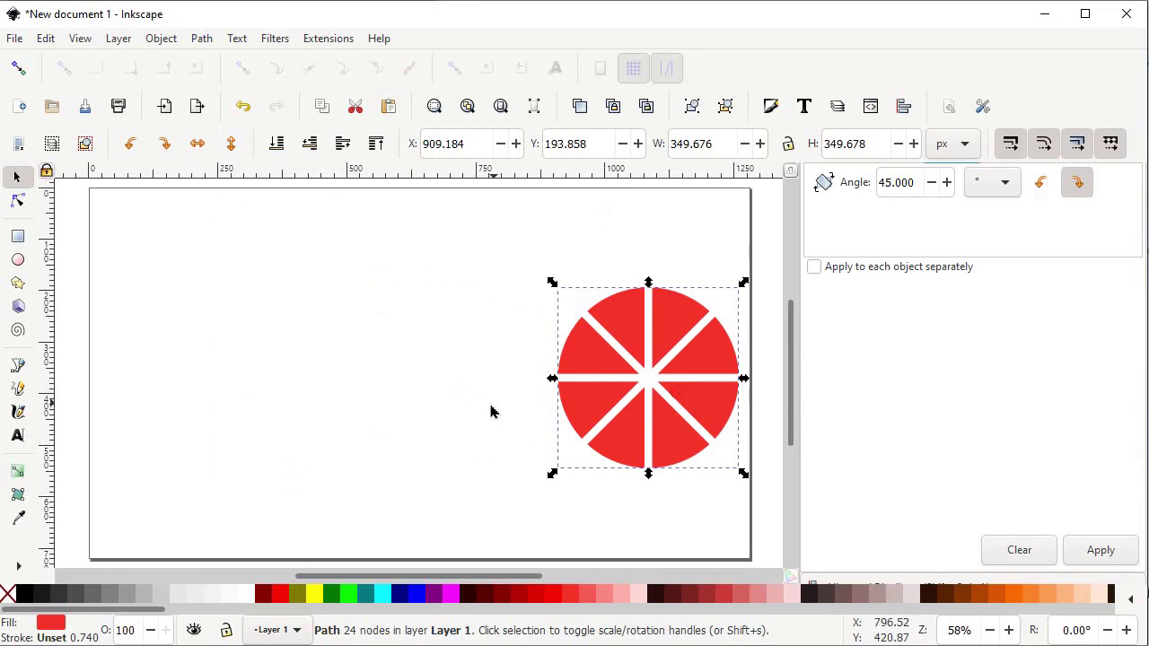
# - Draw a perfect circle about 381 px in diameter to the left of the segmented red circle
pyautogui.click(17, 260)
pyautogui.keyDown('ctrl'); pyautogui.click(238, 274); pyautogui.keyUp('ctrl')
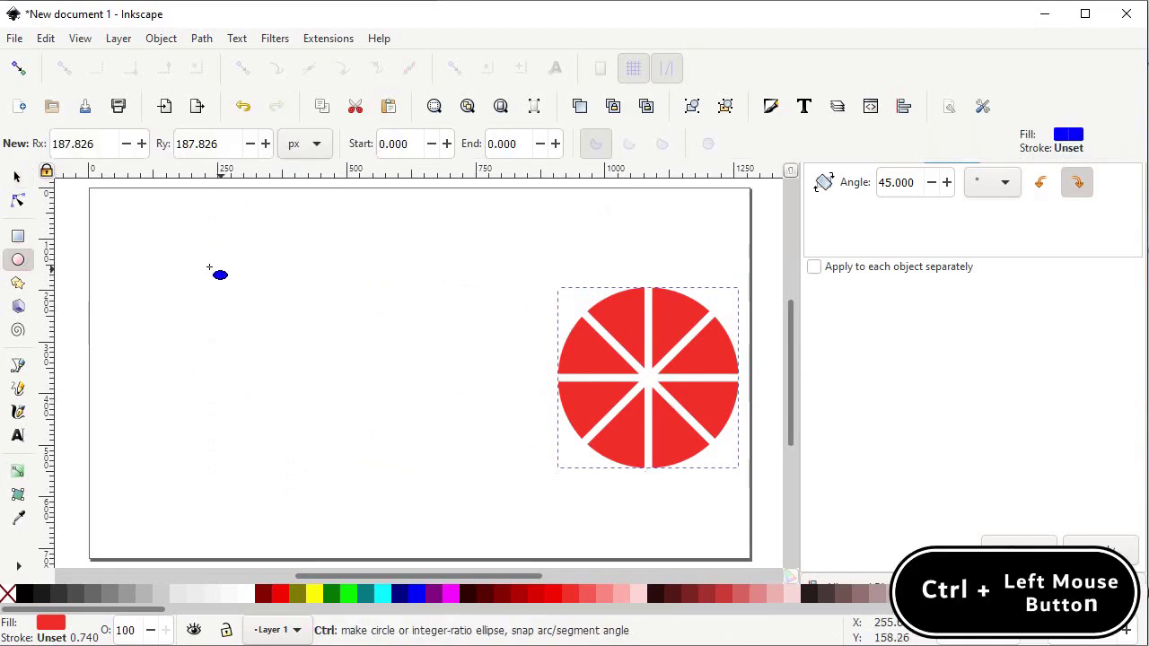
pyautogui.moveTo(203, 265); pyautogui.dragTo(399, 485)
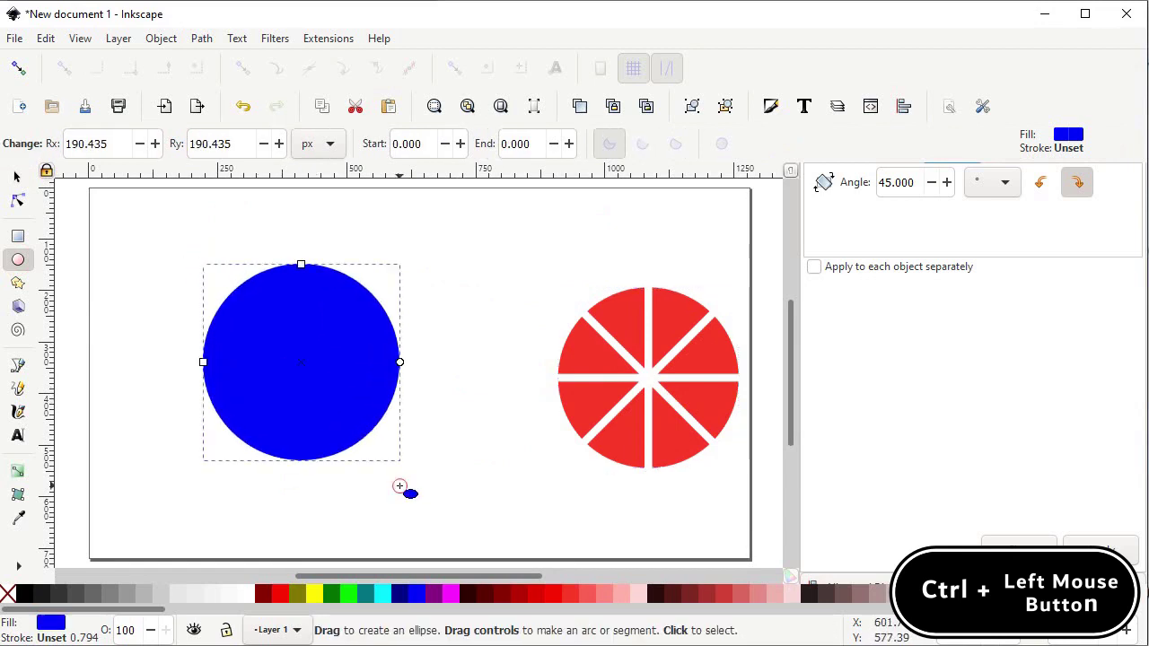
# - Remove the new circle's fill and give it a near-black stroke
pyautogui.click(17, 183)
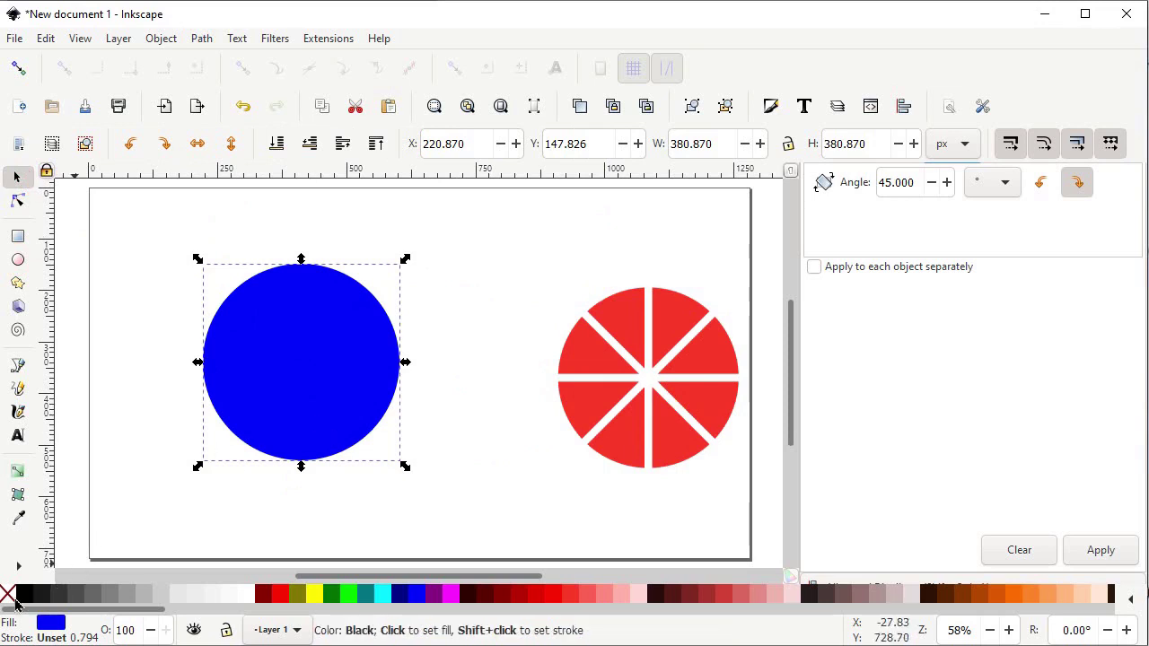
pyautogui.click(13, 600)
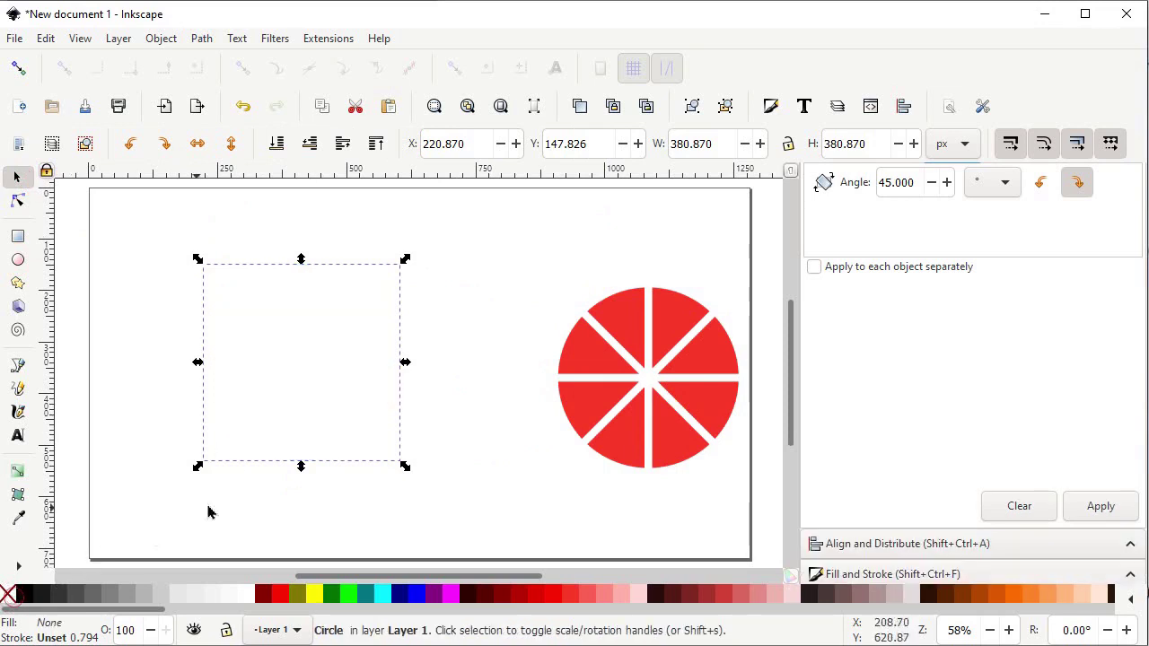
pyautogui.keyDown('shift'); pyautogui.click(266, 500); pyautogui.keyUp('shift')
pyautogui.press('shift')
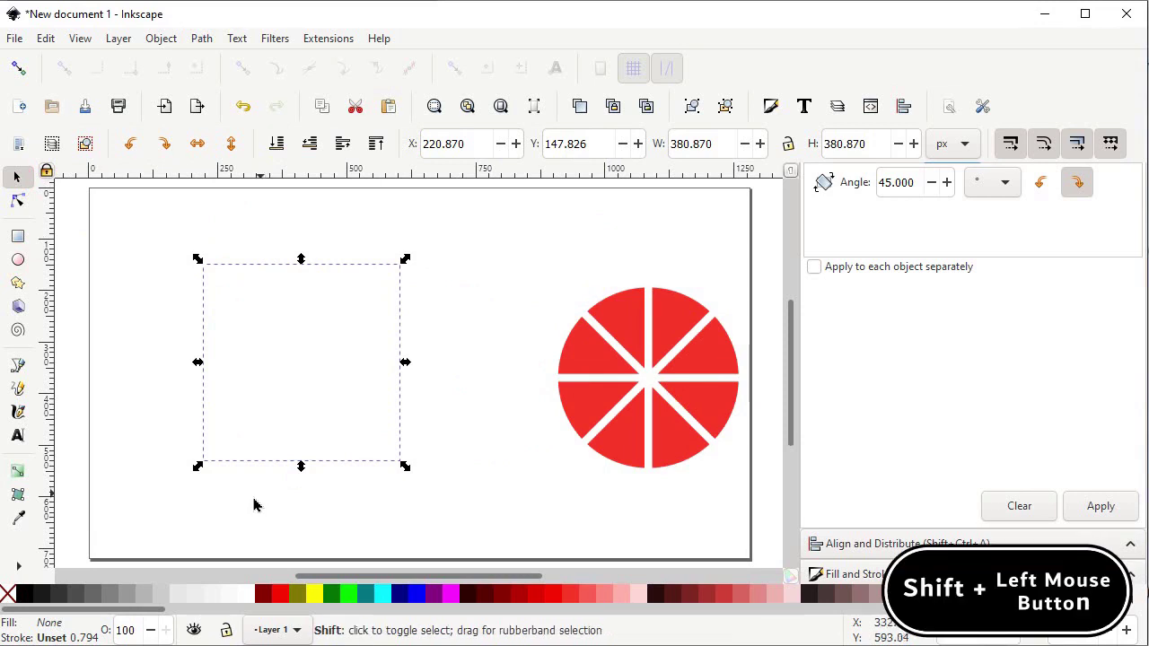
pyautogui.keyDown('shift'); pyautogui.click(40, 593); pyautogui.keyUp('shift')
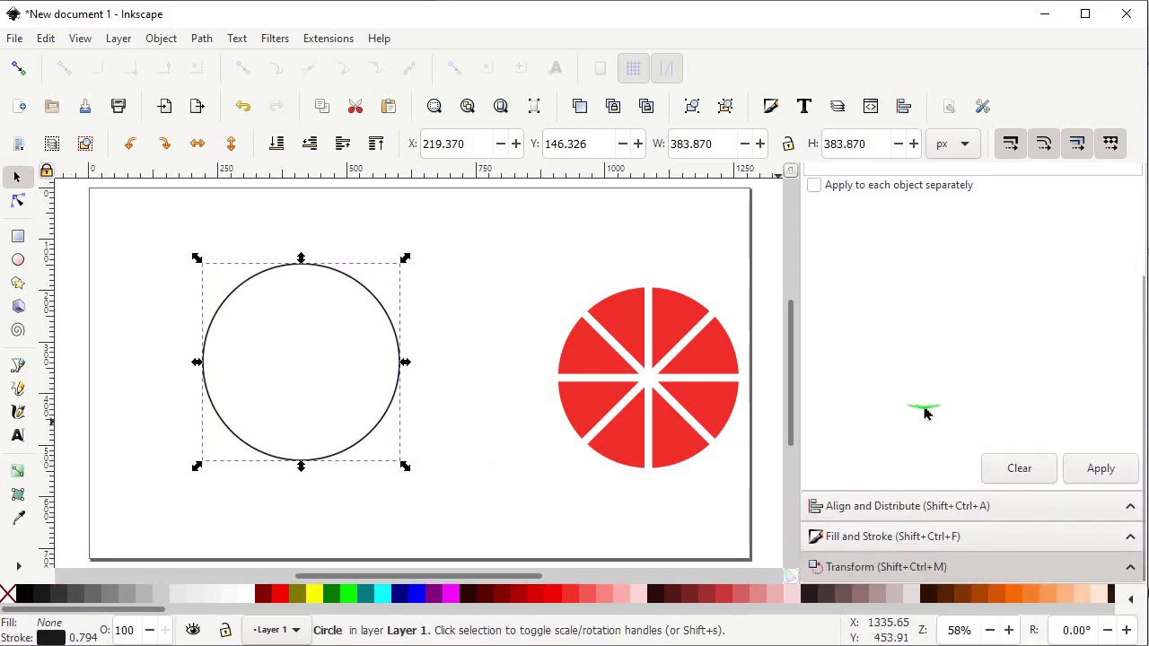
# - Set the outlined circle's stroke width to 45 px
pyautogui.click(865, 538)
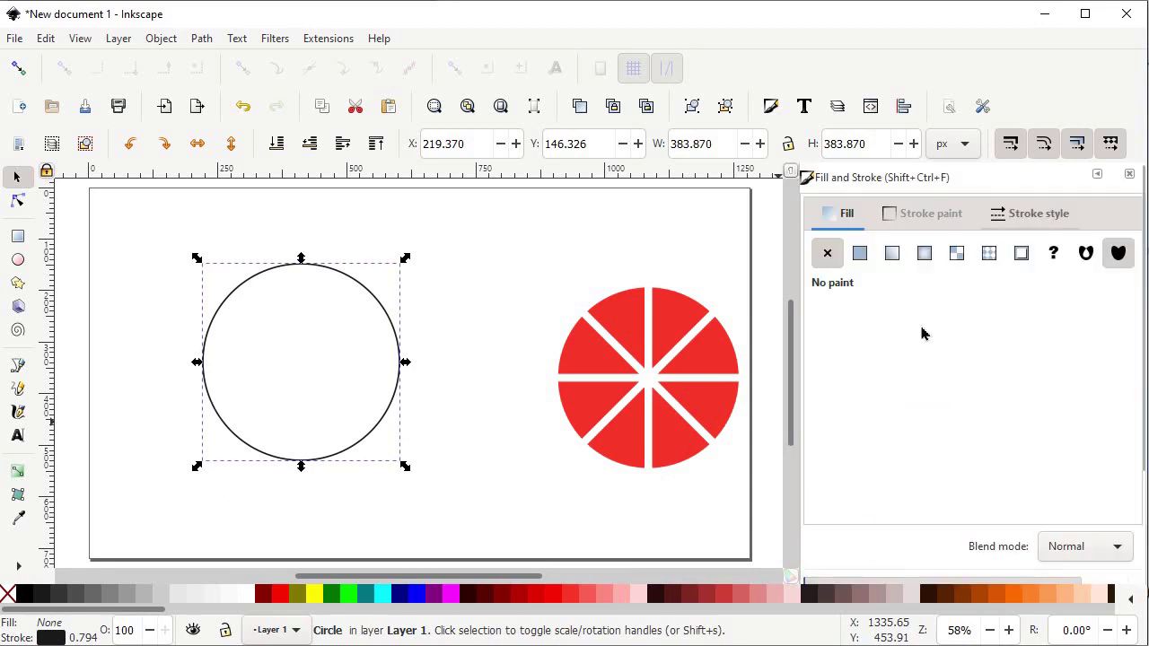
pyautogui.click(1019, 226)
pyautogui.click(899, 253)
pyautogui.write('45')
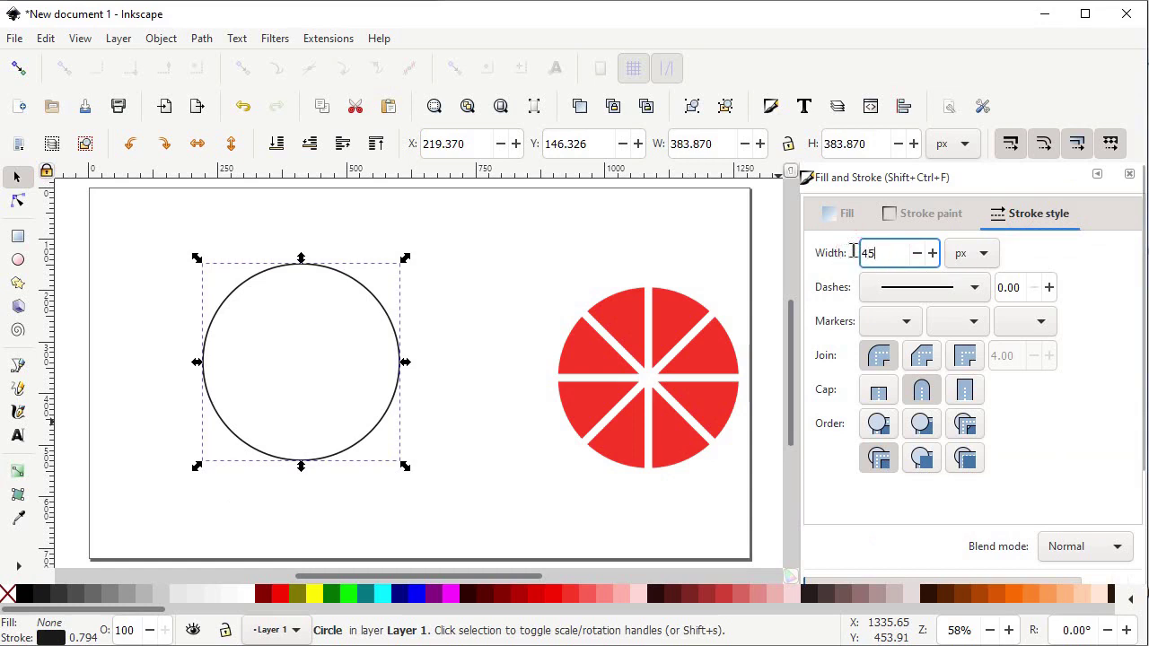
pyautogui.press('Return')
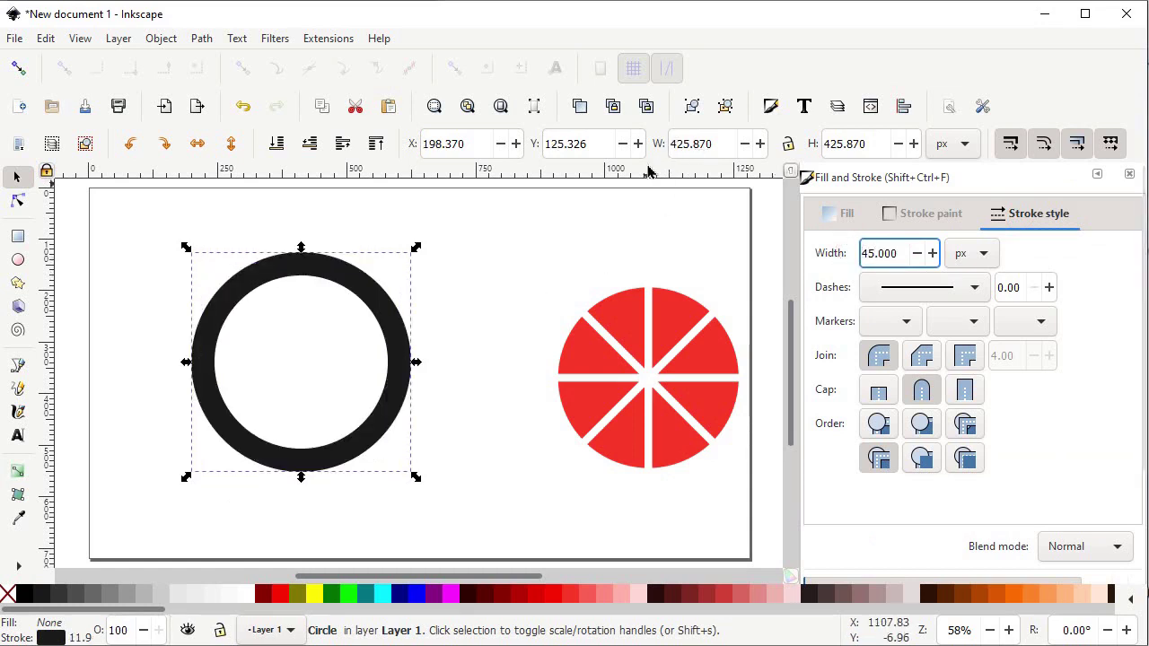
# - Lock the ring's proportions and set its height to 470 px
pyautogui.click(787, 148)
pyautogui.doubleClick(872, 144)
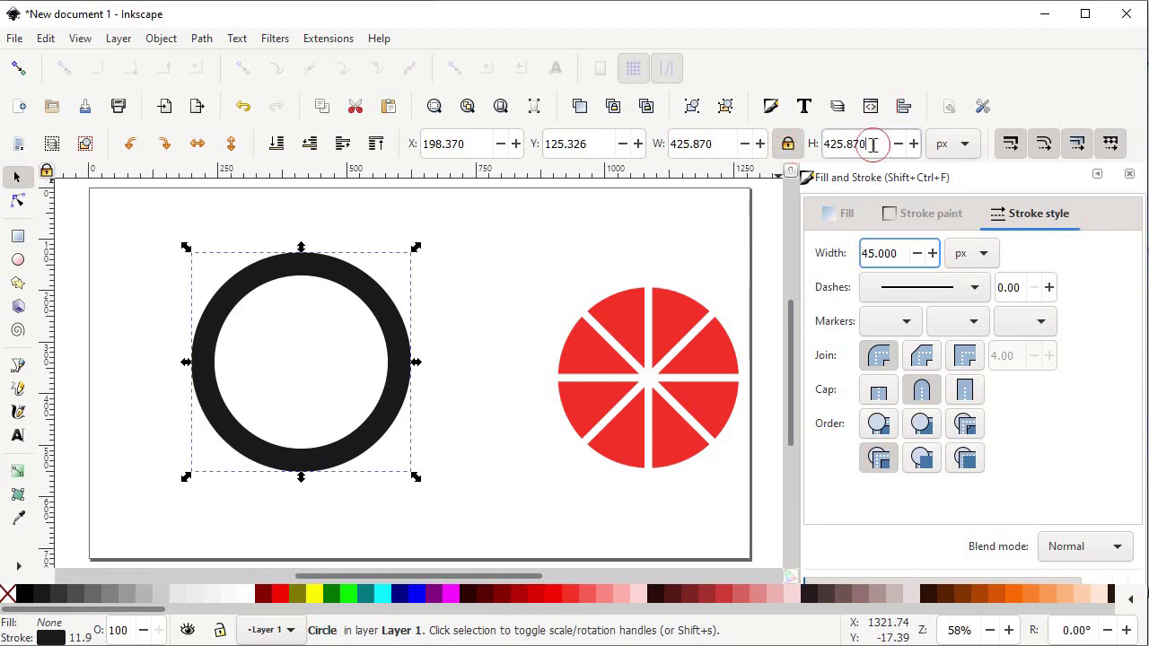
pyautogui.write('4')
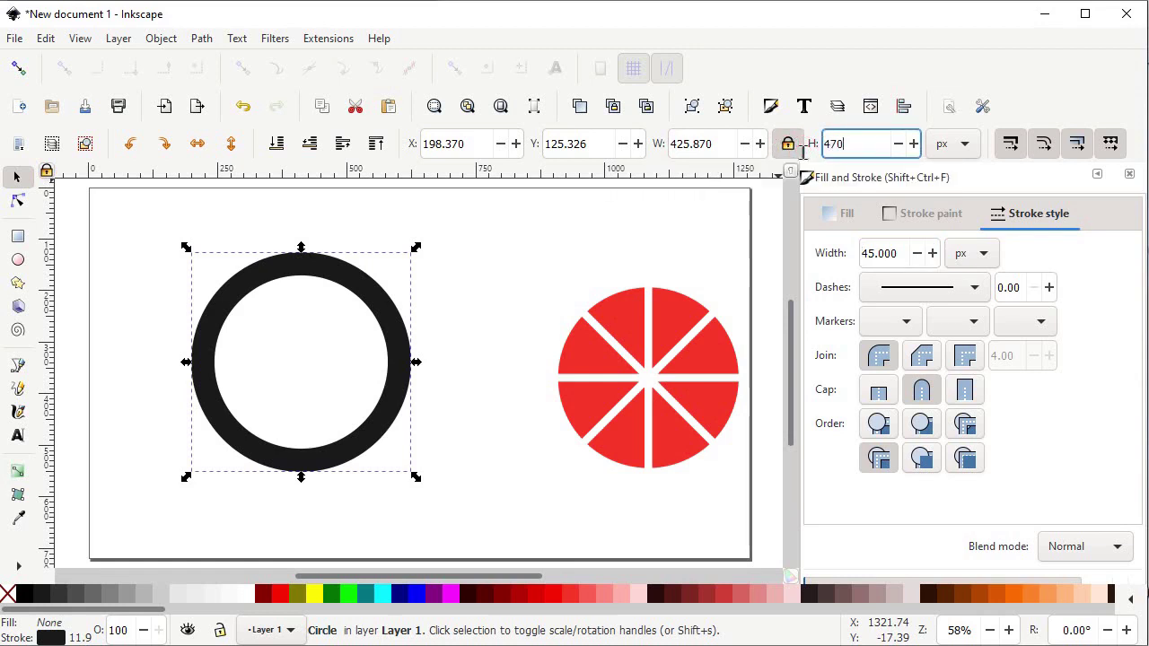
pyautogui.write('70')
pyautogui.press('Return')
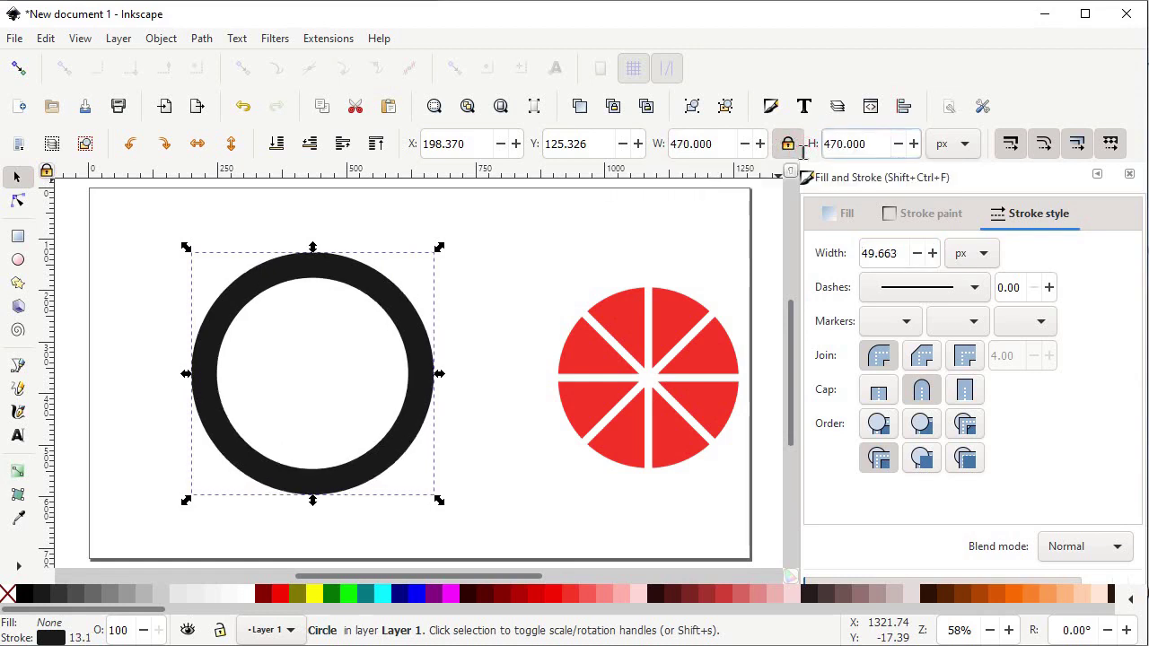
# - Set the resized ring's stroke width to 45 px and convert its stroke to a path
pyautogui.doubleClick(897, 253)
pyautogui.write('4')
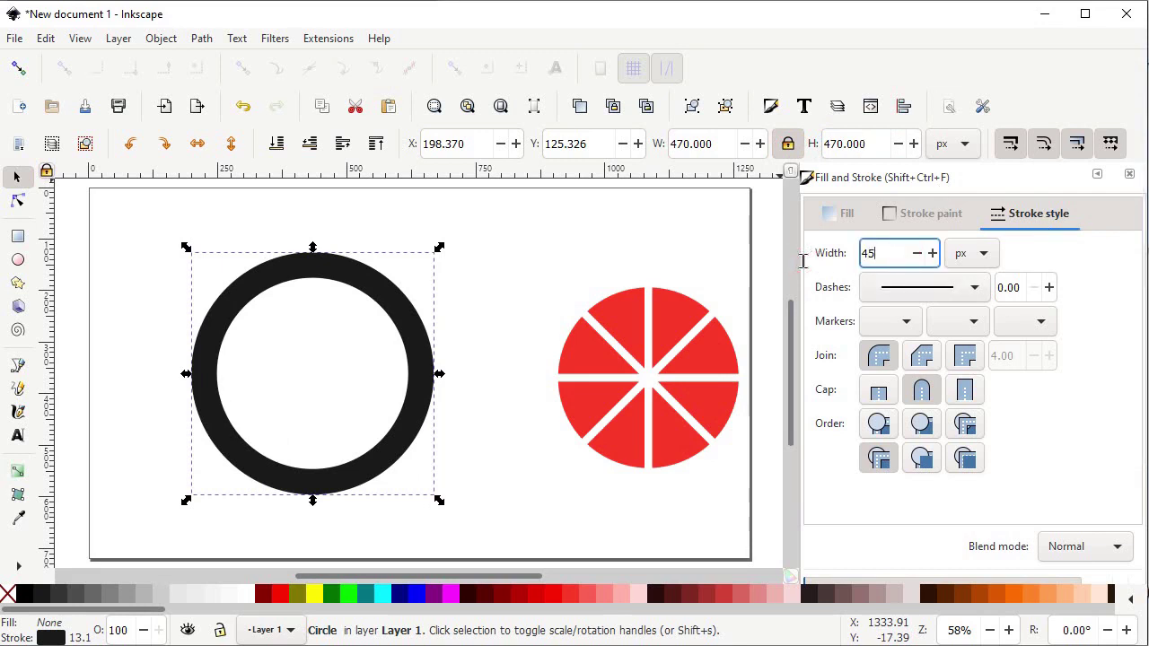
pyautogui.write('5')
pyautogui.press('Return')
pyautogui.click(201, 38)
pyautogui.click(234, 82)
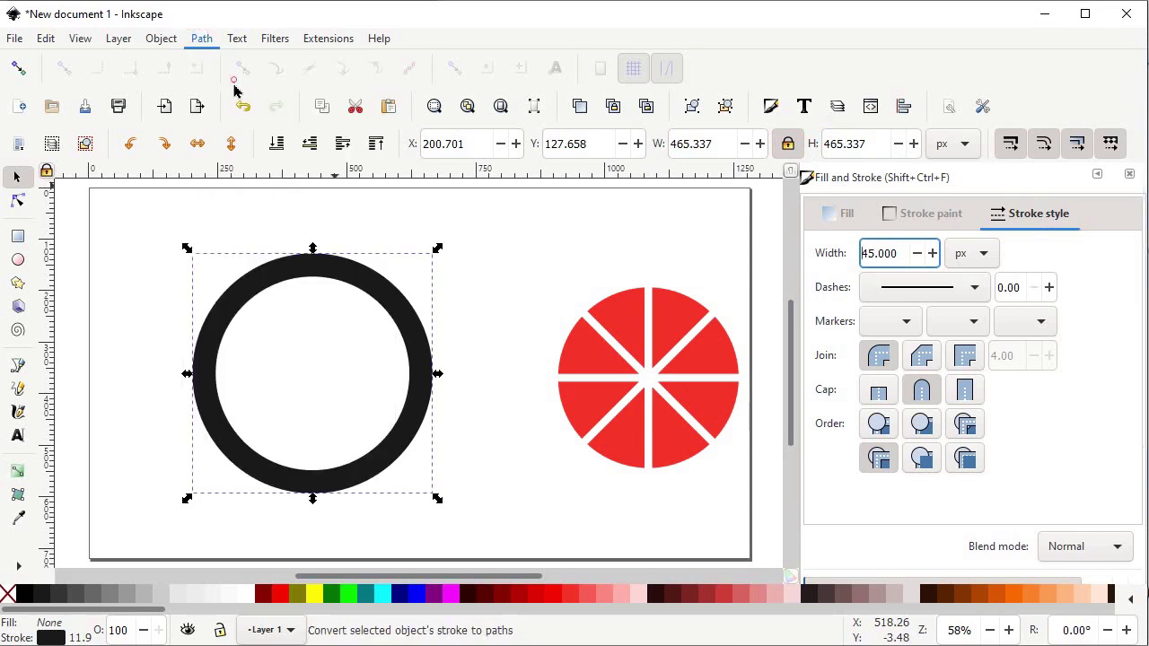
# - Set the ring path's opacity to 60%
pyautogui.scroll(-1, 1005, 400)
pyautogui.scroll(-2, 1005, 400)
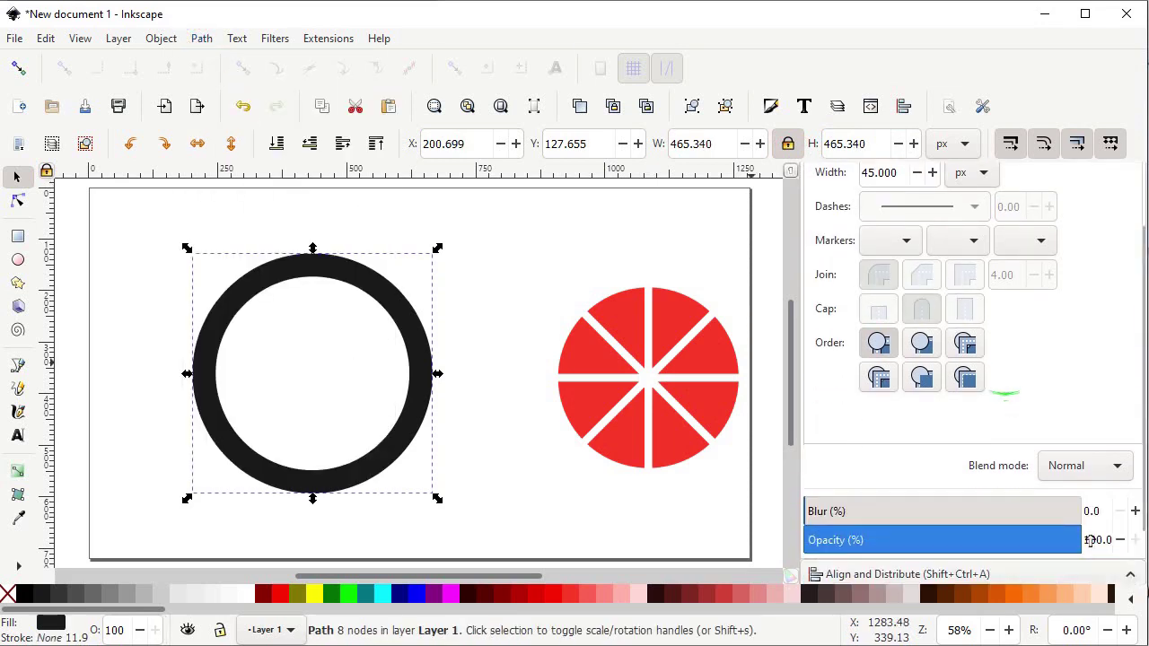
pyautogui.moveTo(1110, 540); pyautogui.dragTo(1070, 540)
pyautogui.write('60')
pyautogui.press('Return')
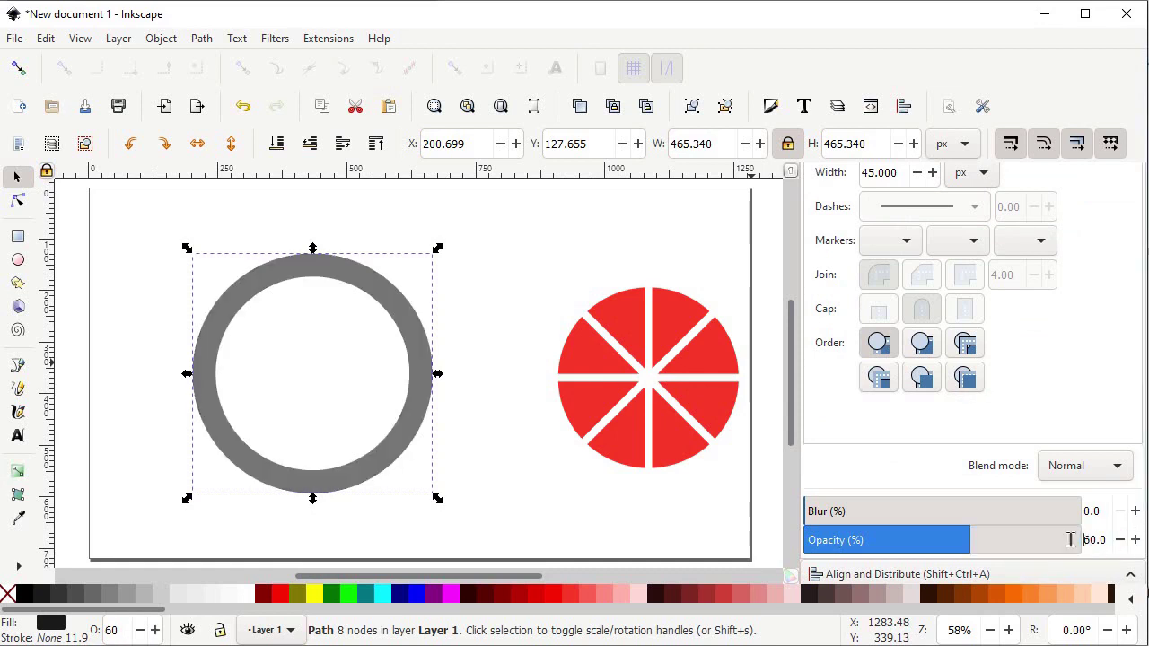
# - Draw a straight vertical Bezier line about 562 px long through the ring's middle, extending past its upper and lower edges
pyautogui.click(18, 365)
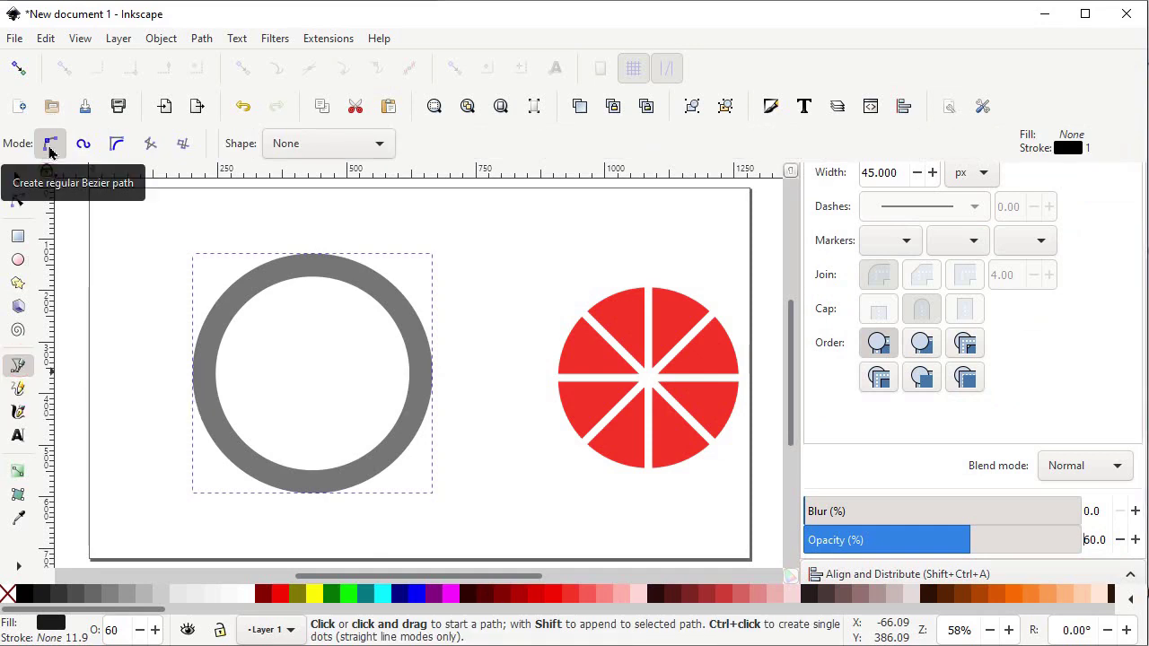
pyautogui.click(313, 227)
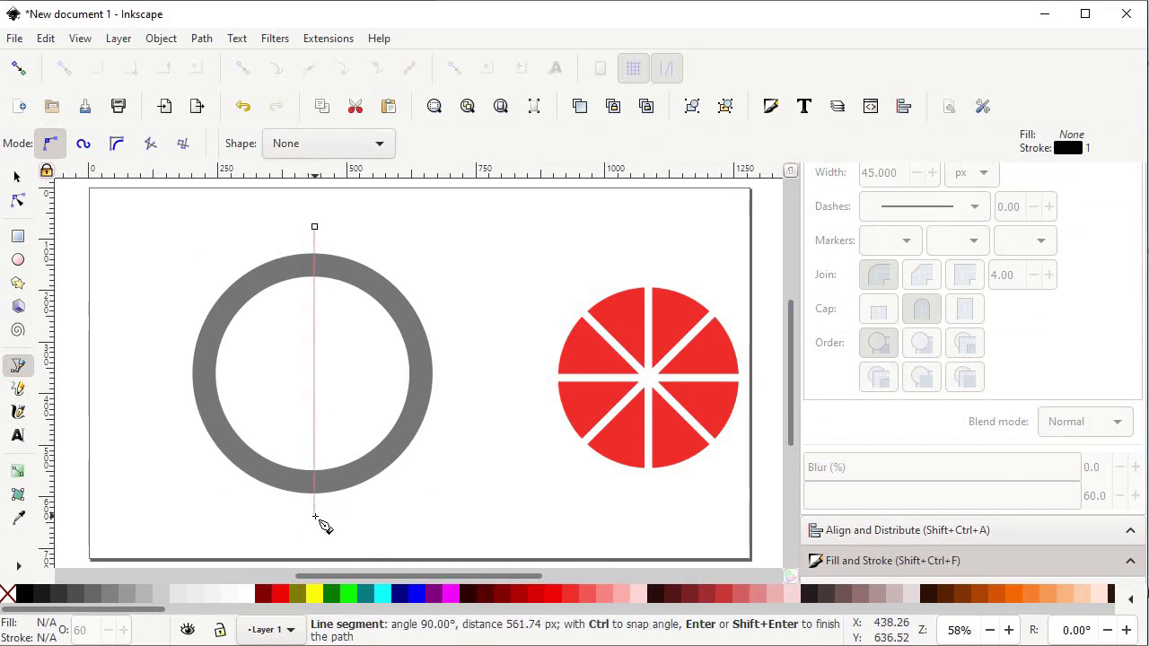
pyautogui.click(315, 517)
pyautogui.press('Return')
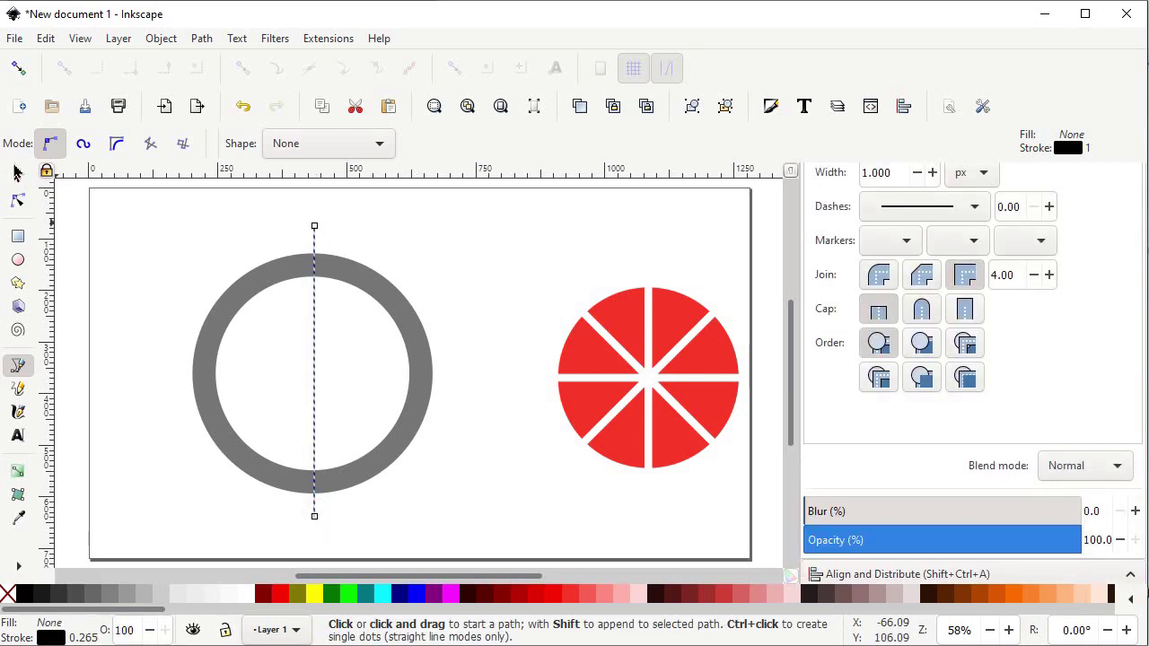
pyautogui.click(16, 176)
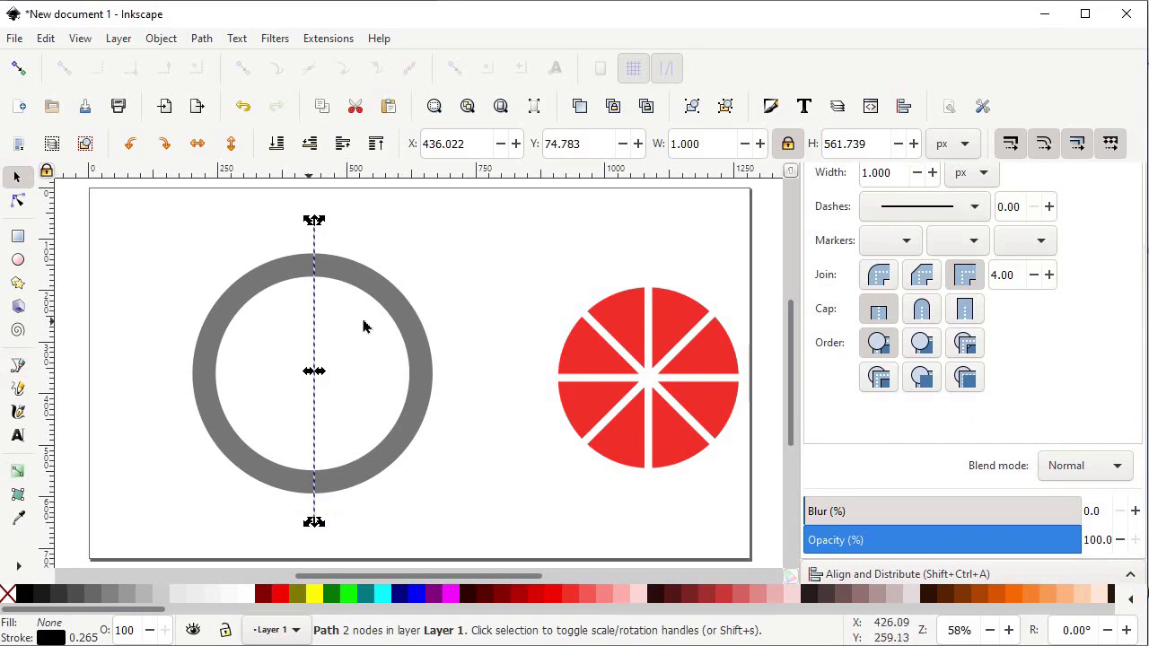
pyautogui.scroll(1, 1064, 397)
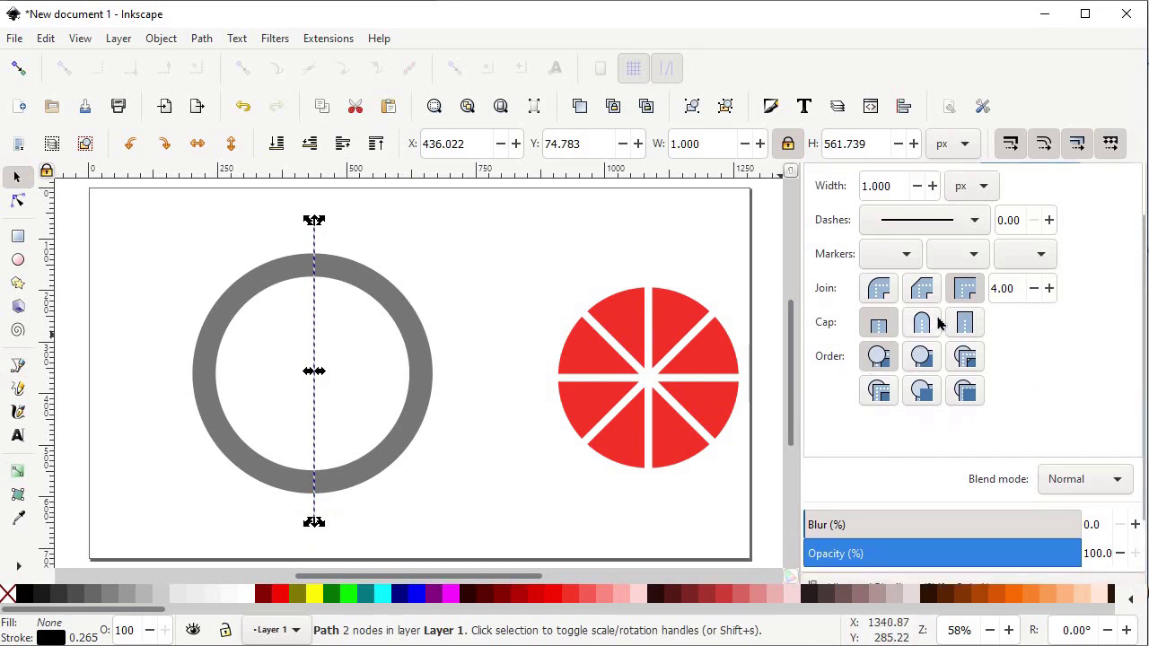
# - Set the vertical line's stroke width to 4 px
pyautogui.scroll(2, 941, 323)
pyautogui.moveTo(894, 213); pyautogui.dragTo(817, 208)
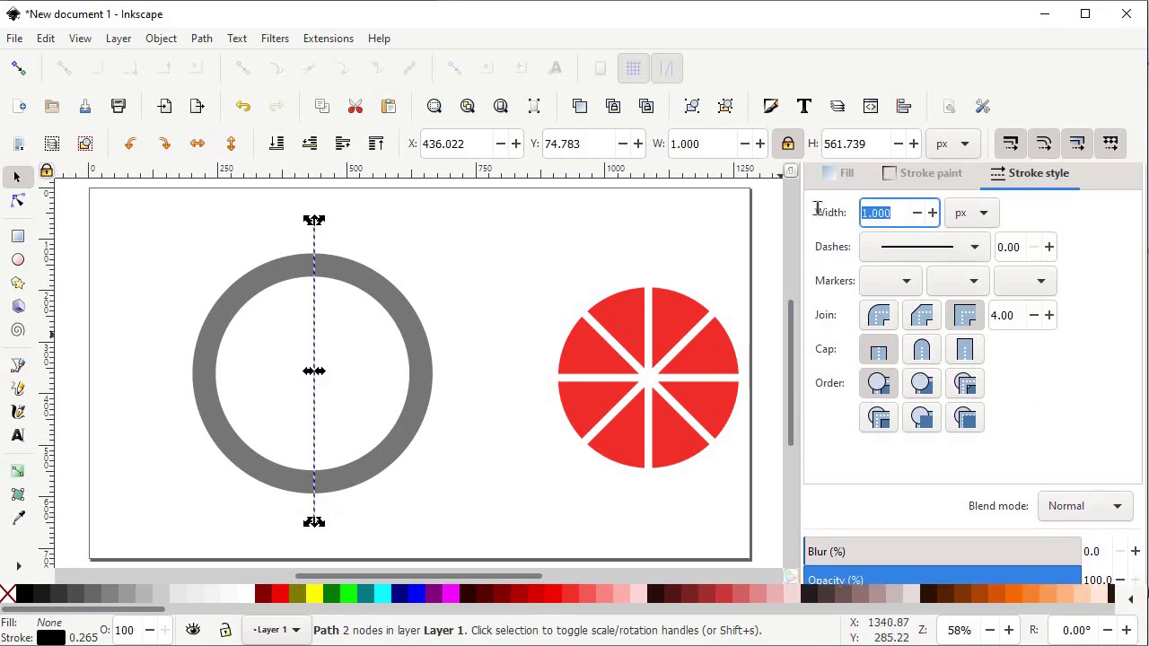
pyautogui.write('4')
pyautogui.press('Return')
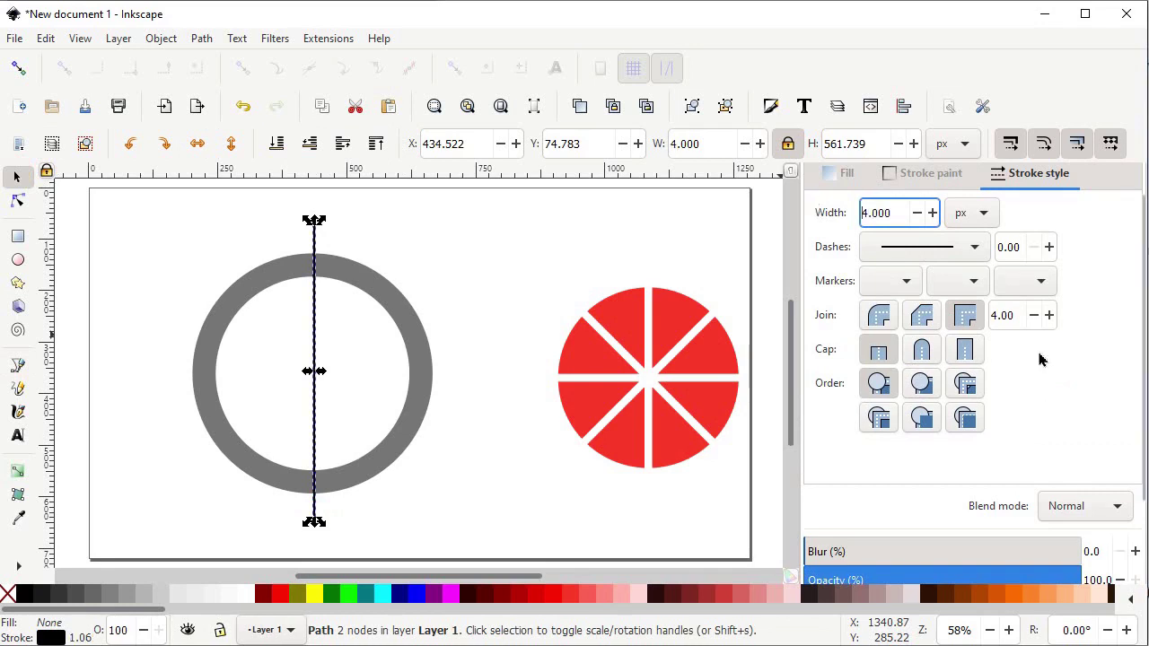
# - Rotate the line through the ring 30° clockwise
pyautogui.scroll(-5, 1039, 359)
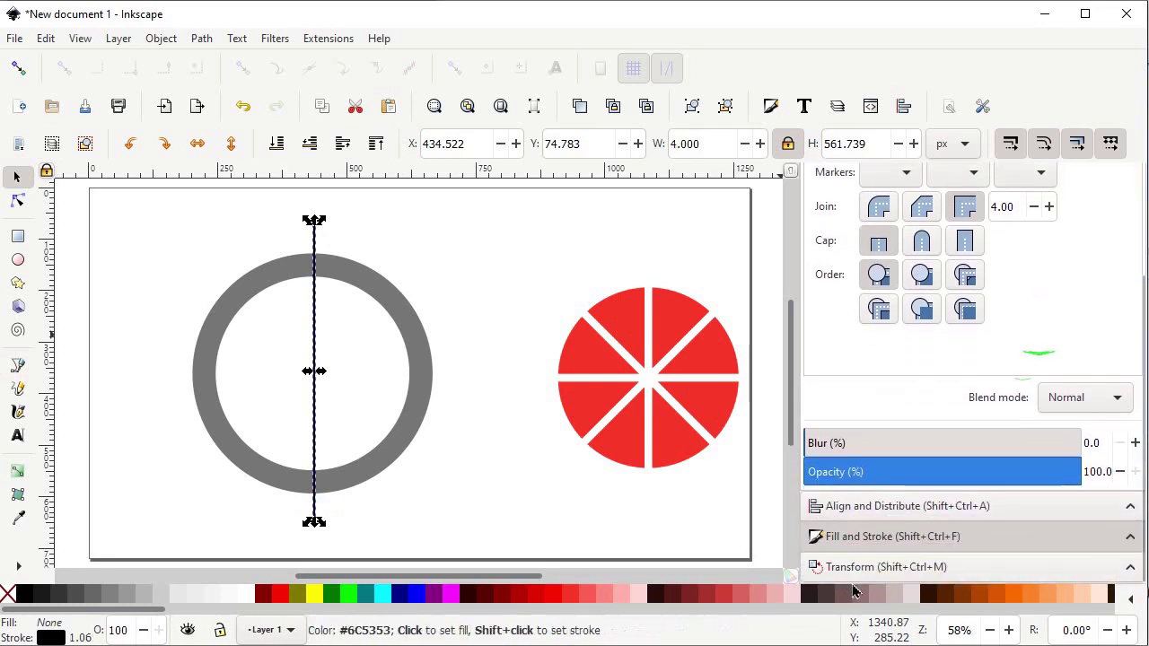
pyautogui.click(866, 567)
pyautogui.click(828, 177)
pyautogui.write('30')
pyautogui.click(1100, 550)
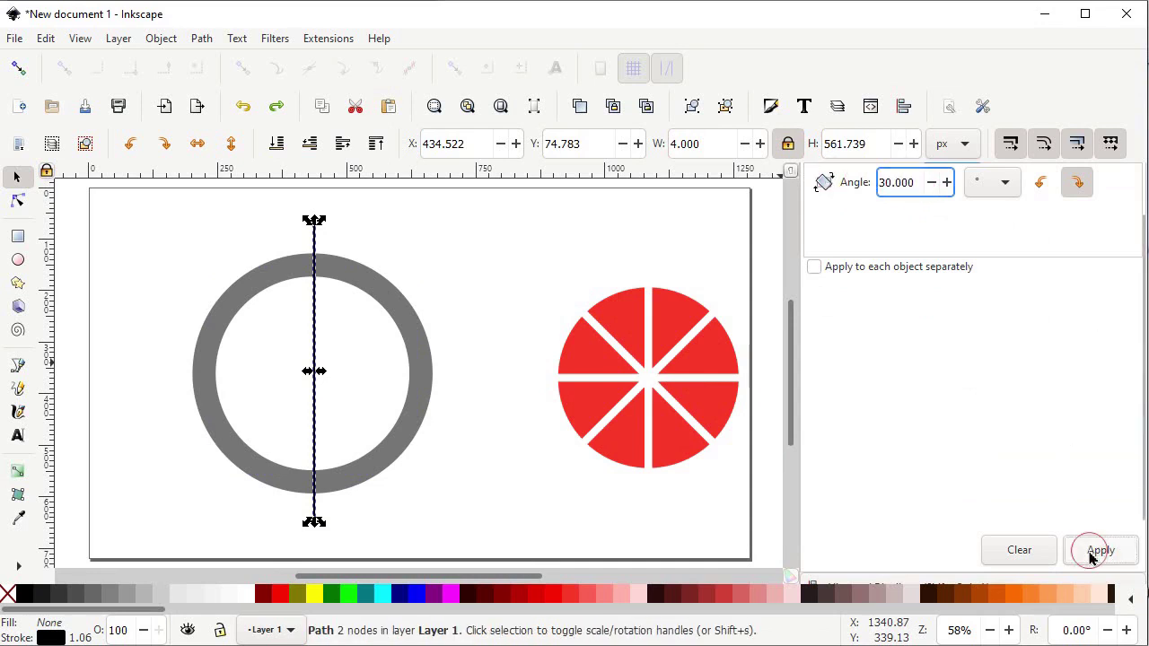
# - Duplicate the slanted line and place the copy parallel to it, a short distance to its upper left
pyautogui.rightClick(347, 314)
pyautogui.click(382, 274)
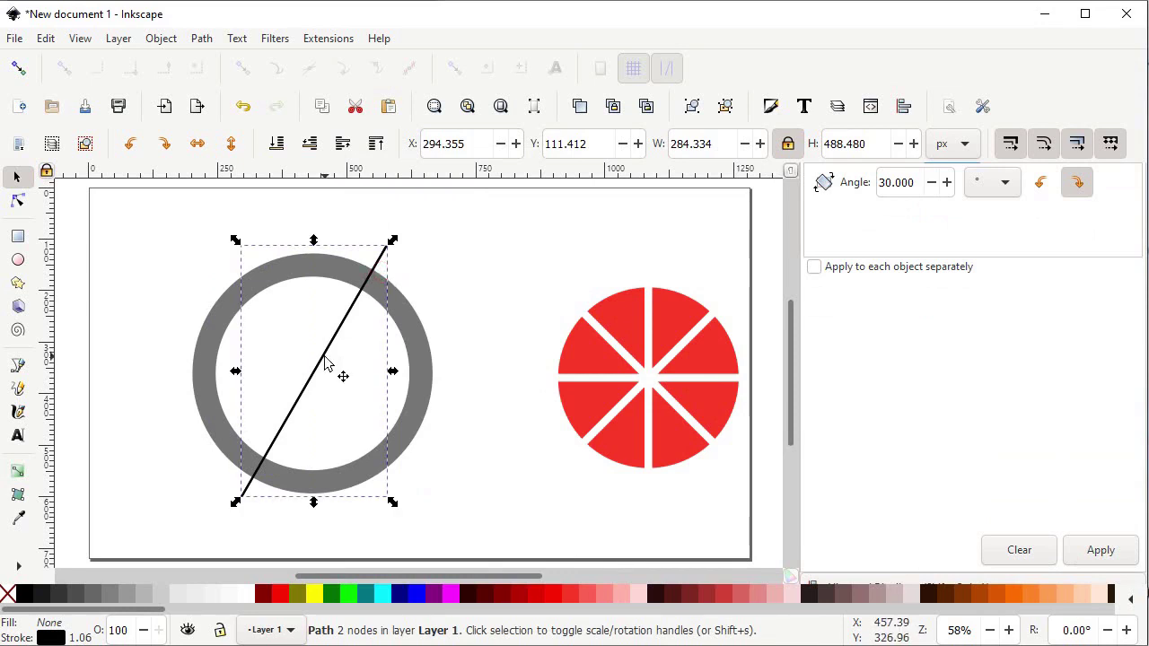
pyautogui.moveTo(324, 359); pyautogui.dragTo(307, 359)
pyautogui.click(249, 325)
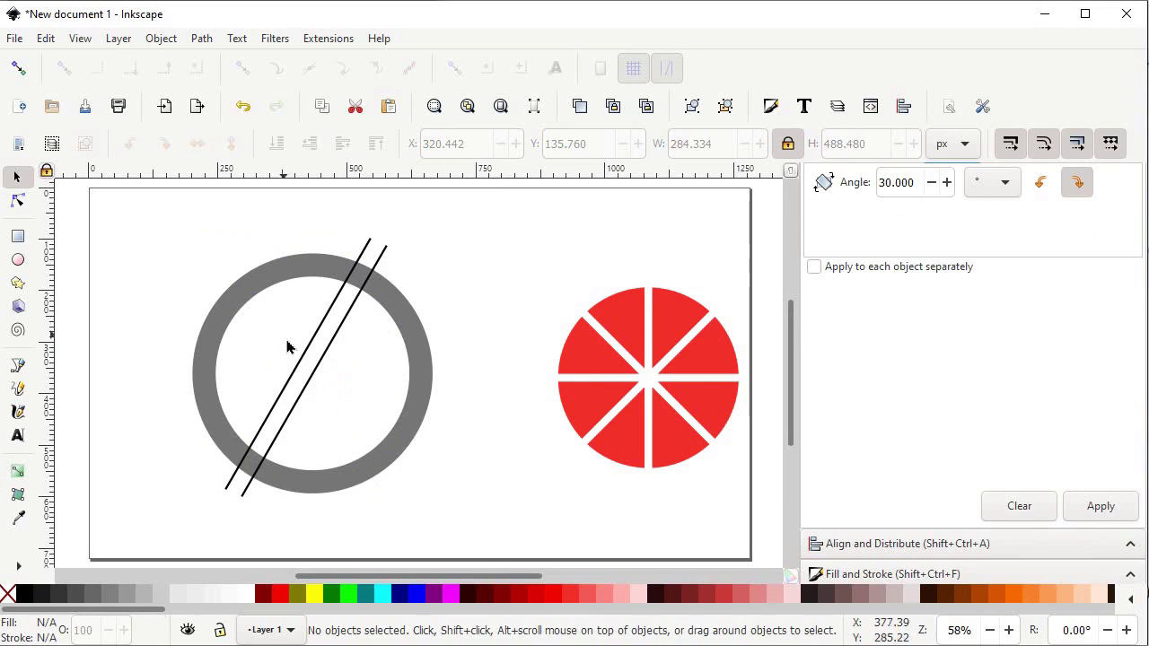
# - Duplicate the original slanted line again and place the copy parallel to it, a short distance to its lower right
pyautogui.click(345, 320)
pyautogui.rightClick(347, 323)
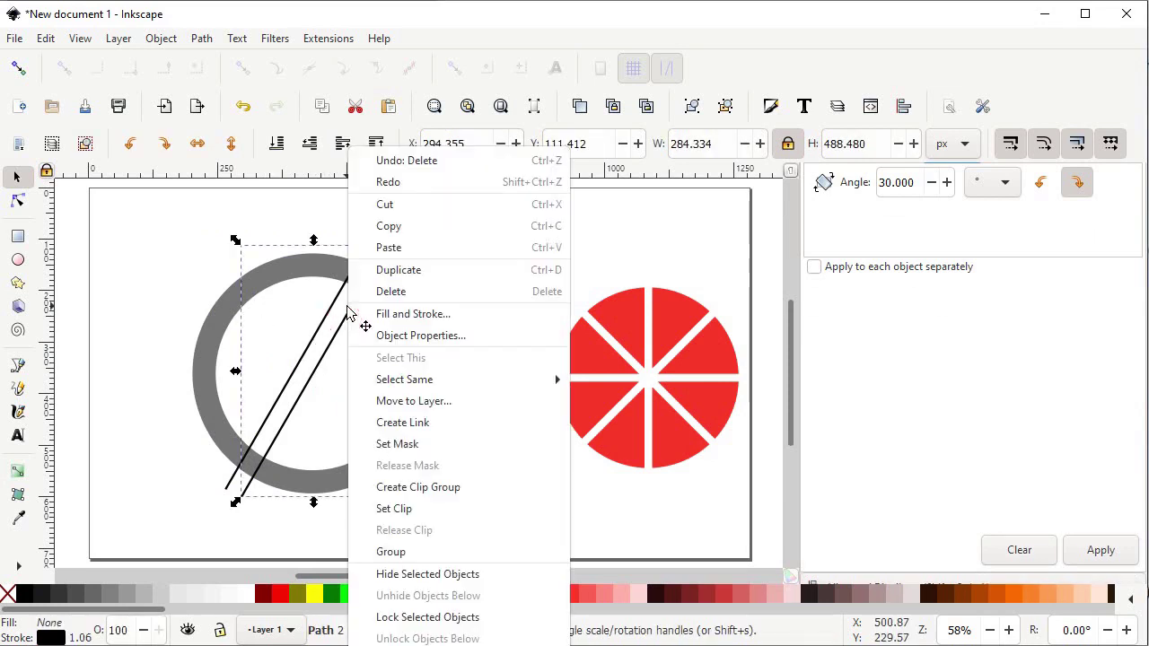
pyautogui.click(398, 270)
pyautogui.moveTo(303, 407); pyautogui.dragTo(313, 410)
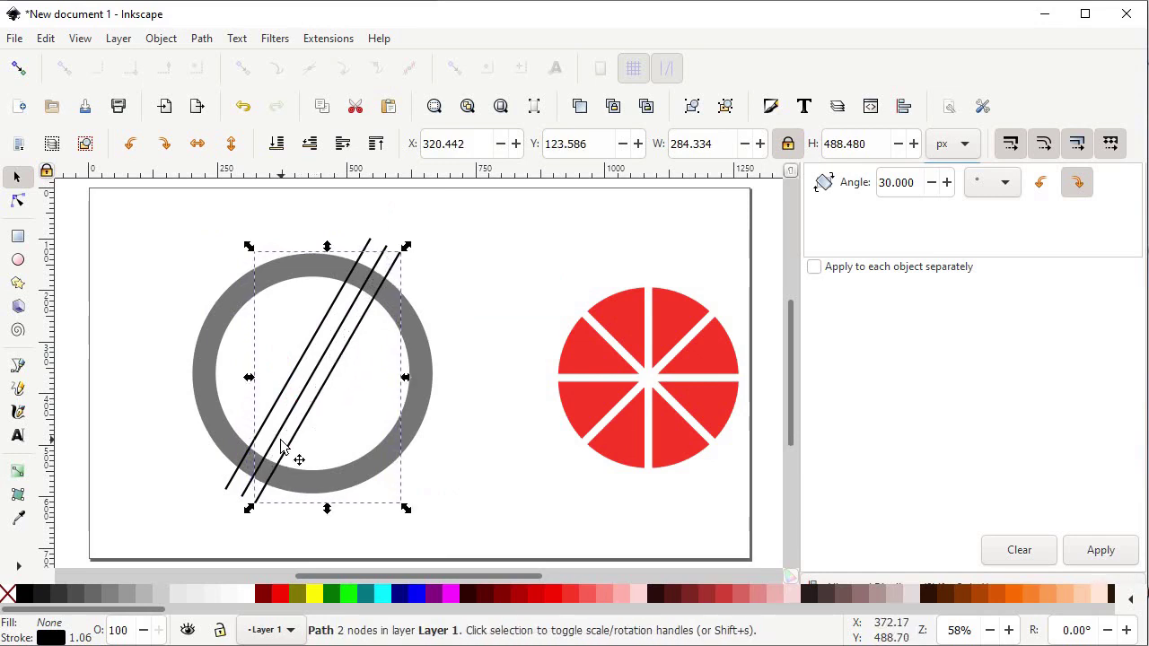
# - Change the stroke colour of all three slanted lines to red (#FF0000)
pyautogui.press('shift')
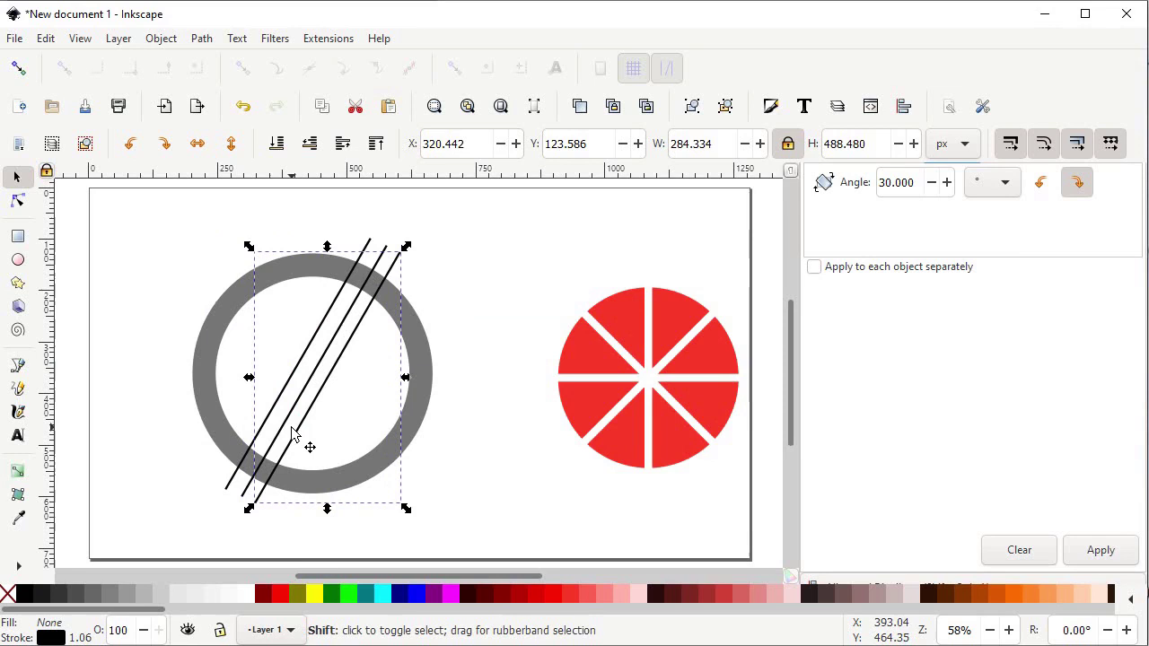
pyautogui.keyDown('shift'); pyautogui.click(287, 421); pyautogui.keyUp('shift')
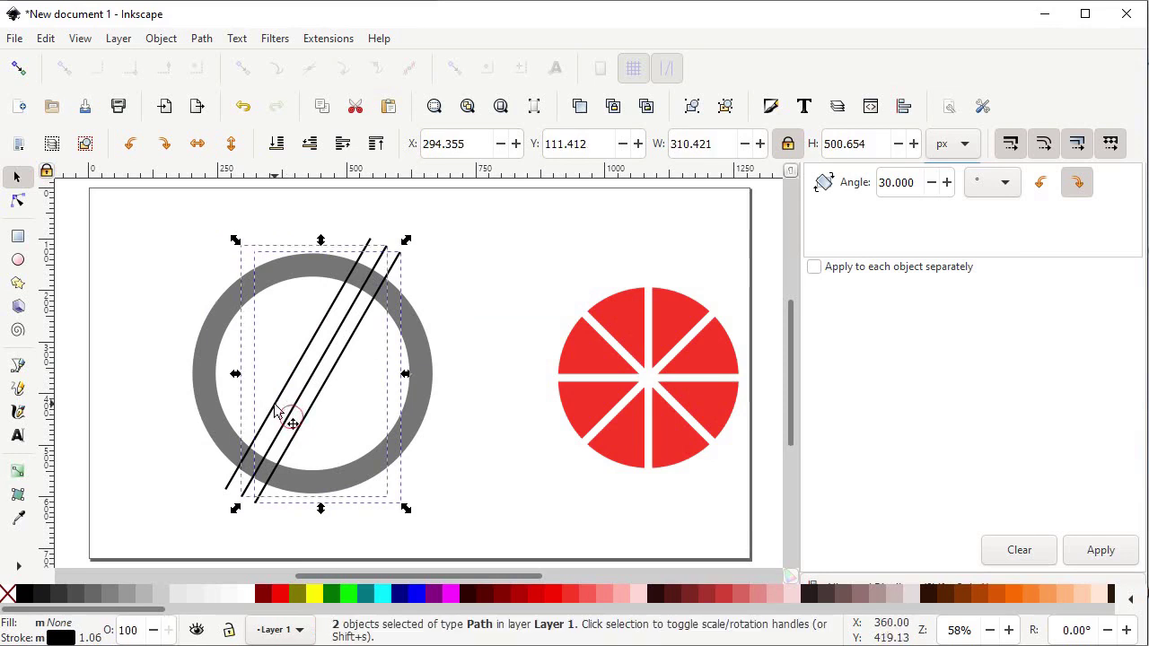
pyautogui.keyDown('shift'); pyautogui.click(274, 408); pyautogui.keyUp('shift')
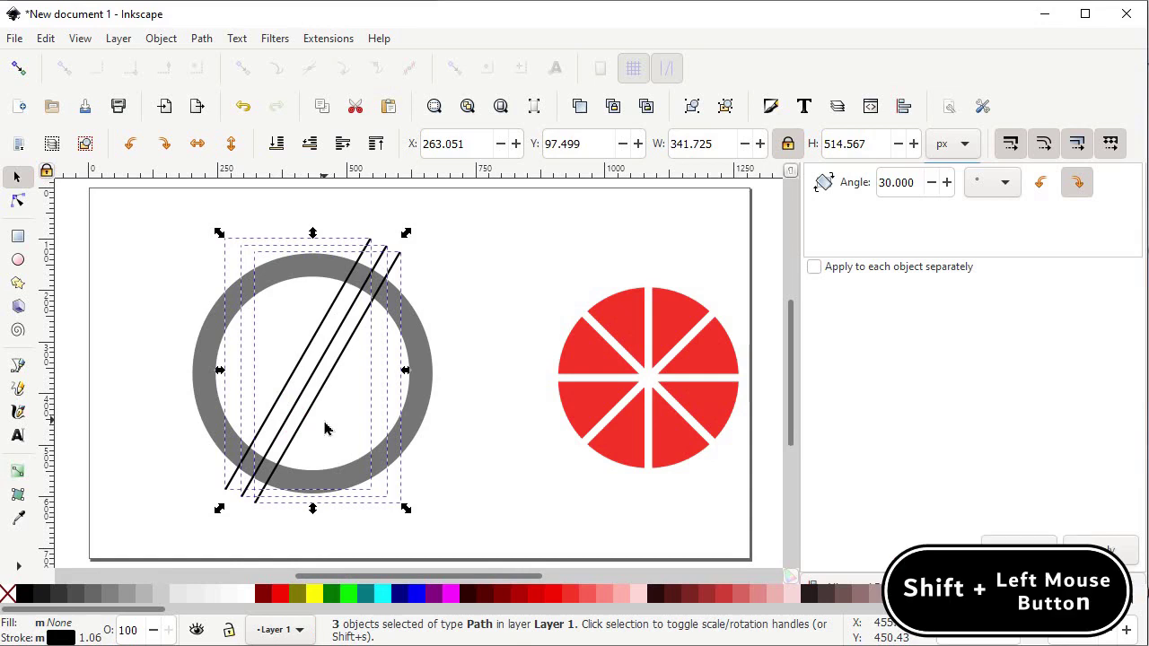
pyautogui.press('shift')
pyautogui.hotkey('ctrl', 'z')
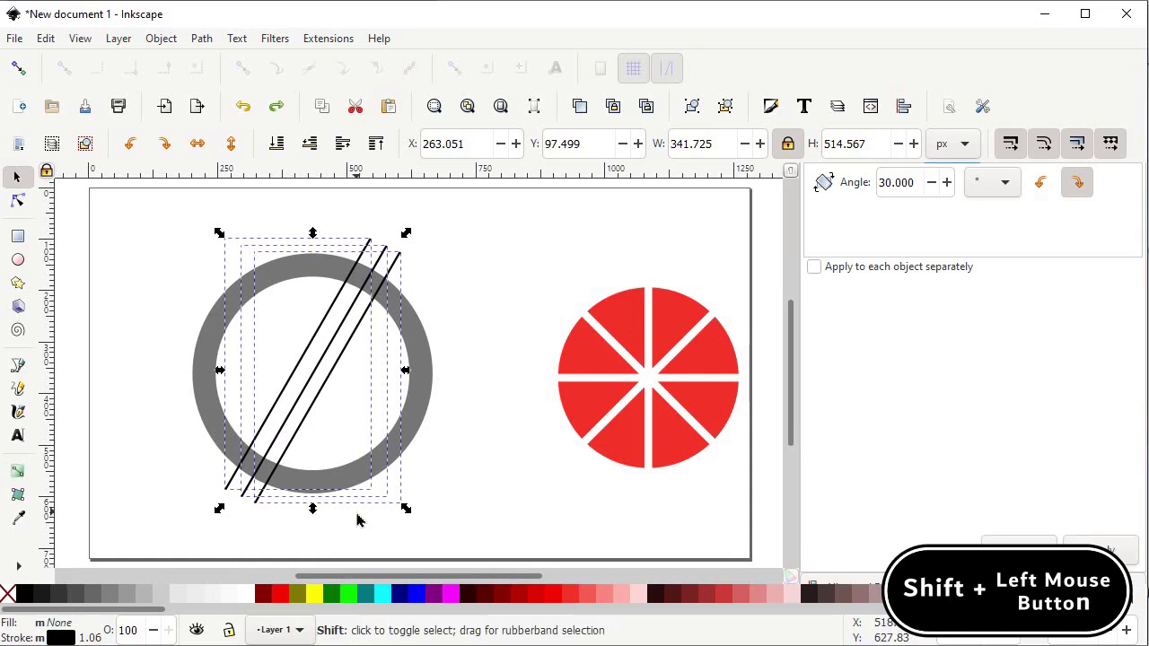
pyautogui.keyDown('shift'); pyautogui.click(284, 594); pyautogui.keyUp('shift')
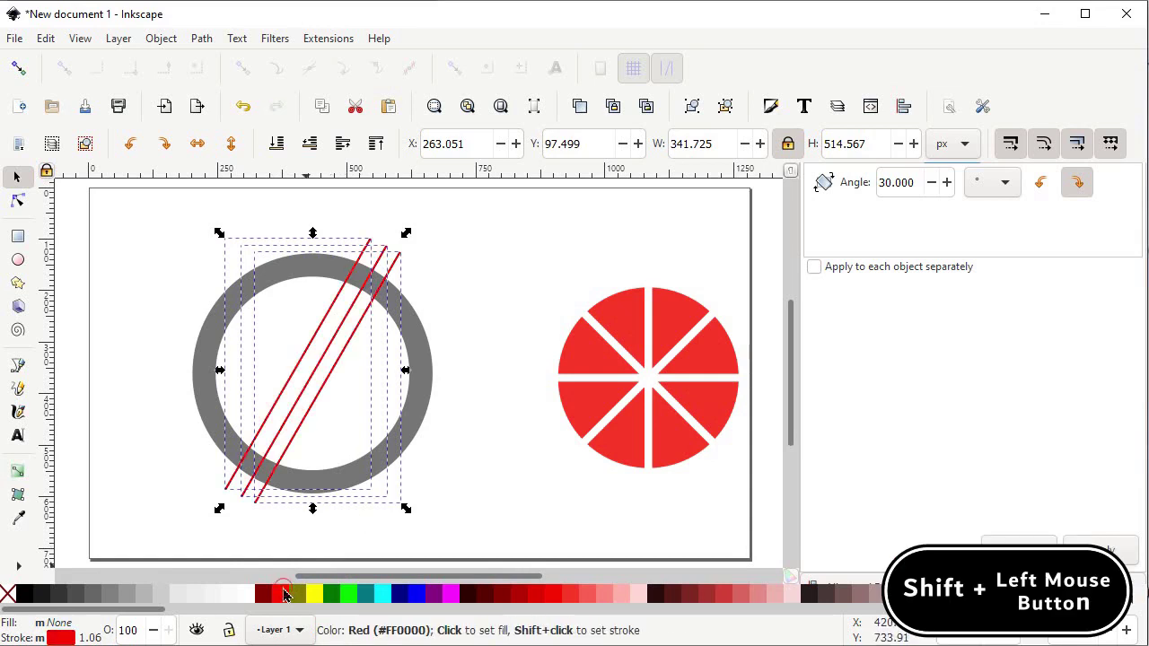
pyautogui.click(443, 452)
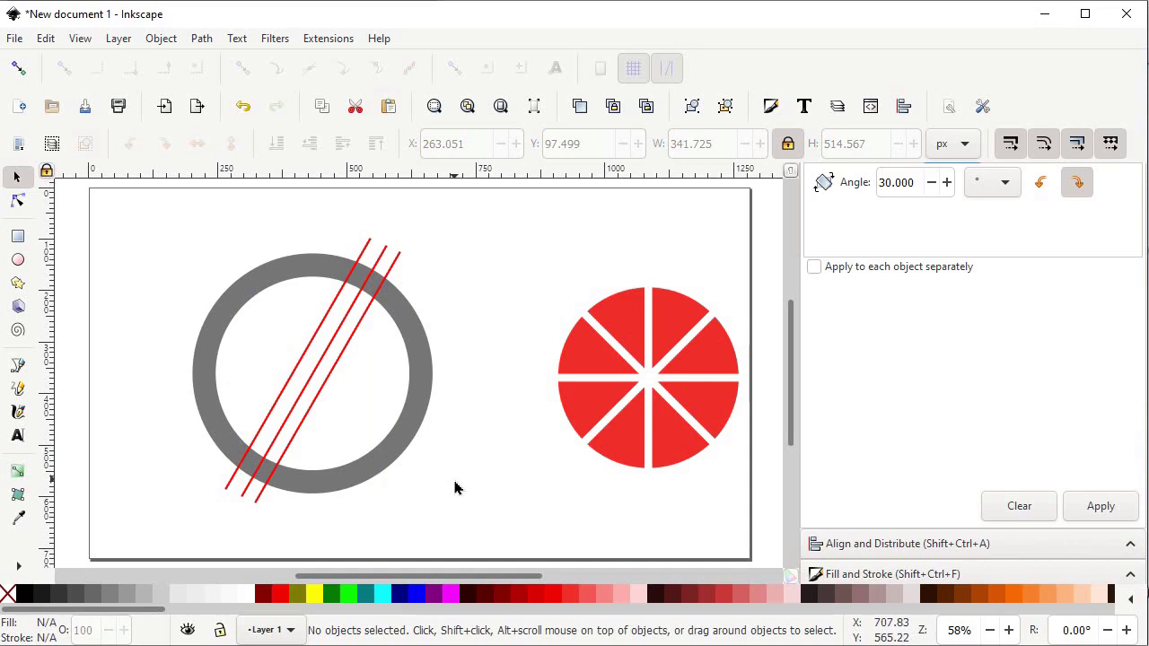
# - Enable snapping for paths, including snapping to path intersections
pyautogui.click(17, 69)
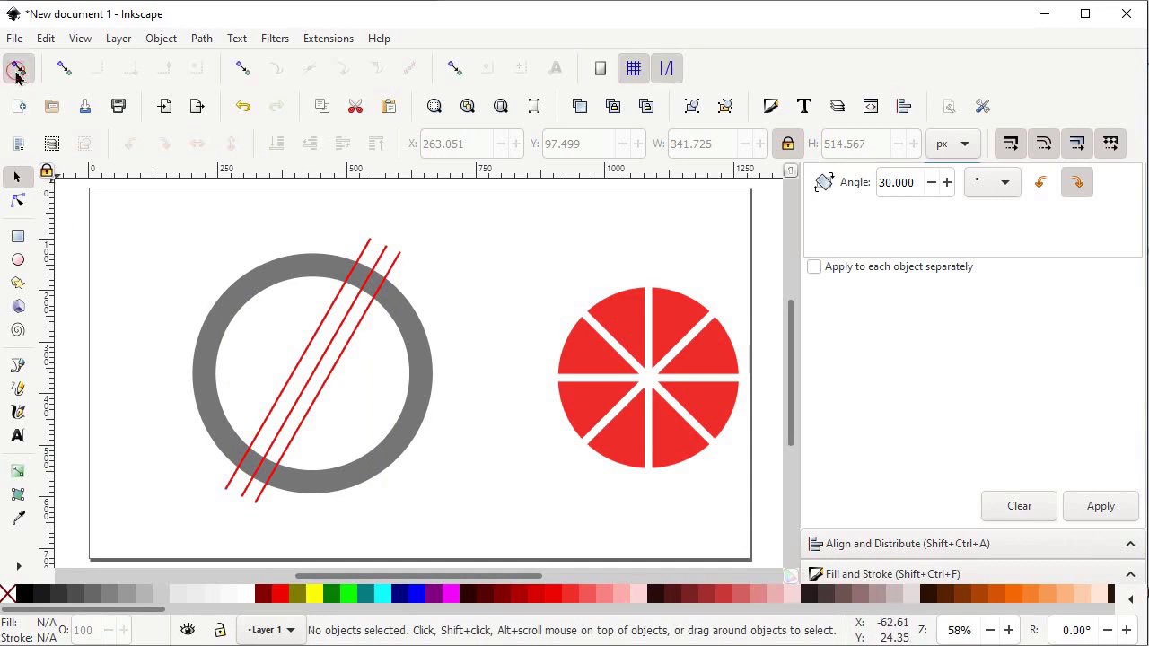
pyautogui.click(233, 73)
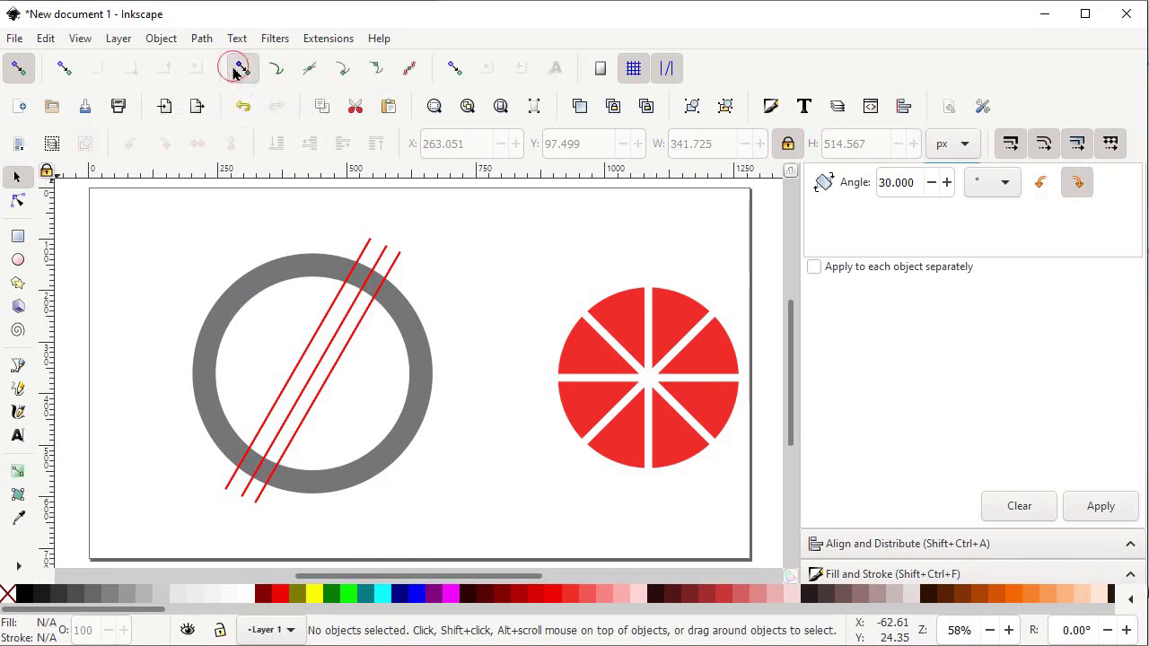
pyautogui.click(308, 72)
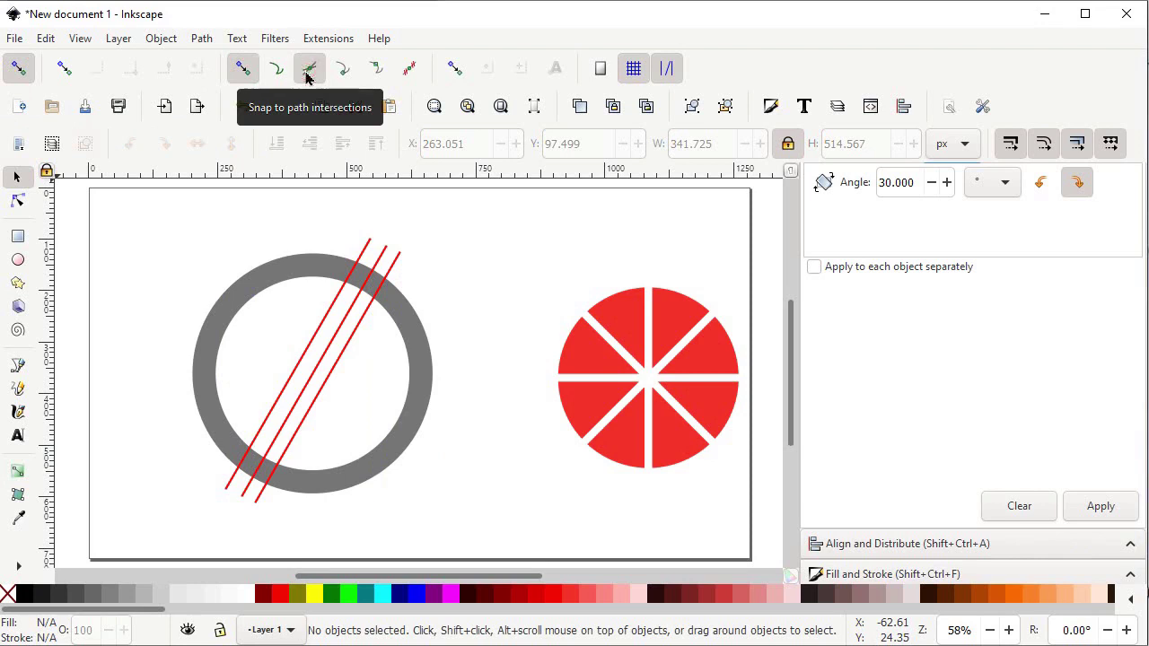
# - Draw an S-shaped BSpline path from the middle line's lower crossing with the ring's inner edge to the upper-left line's upper crossing with its outer edge
pyautogui.click(18, 368)
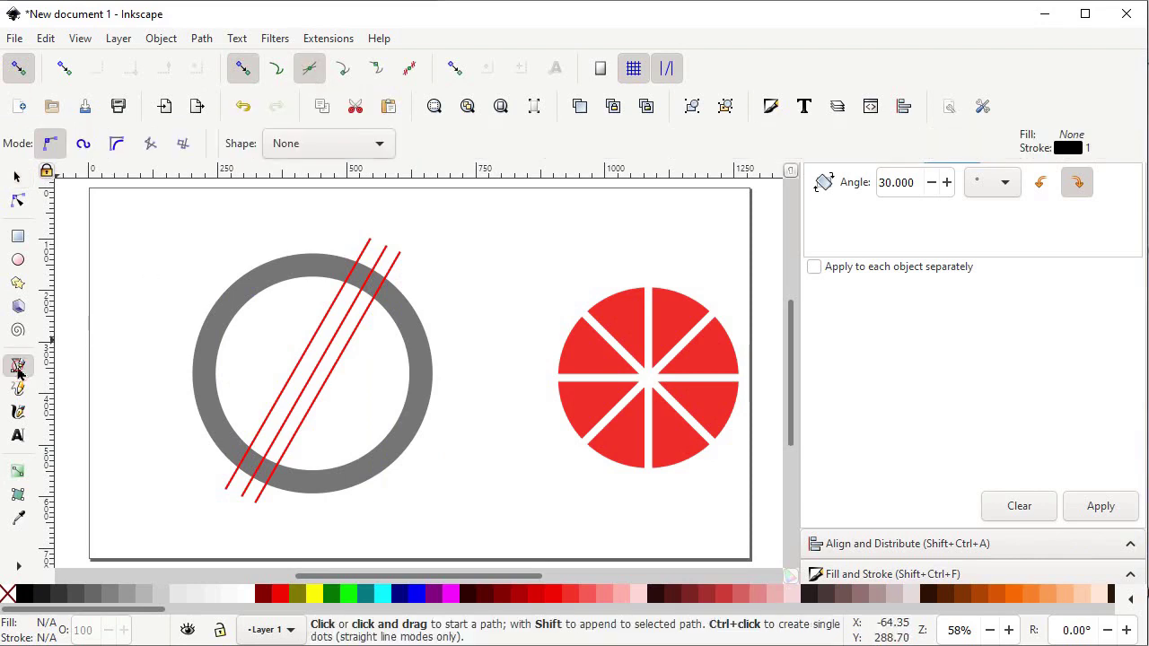
pyautogui.click(115, 146)
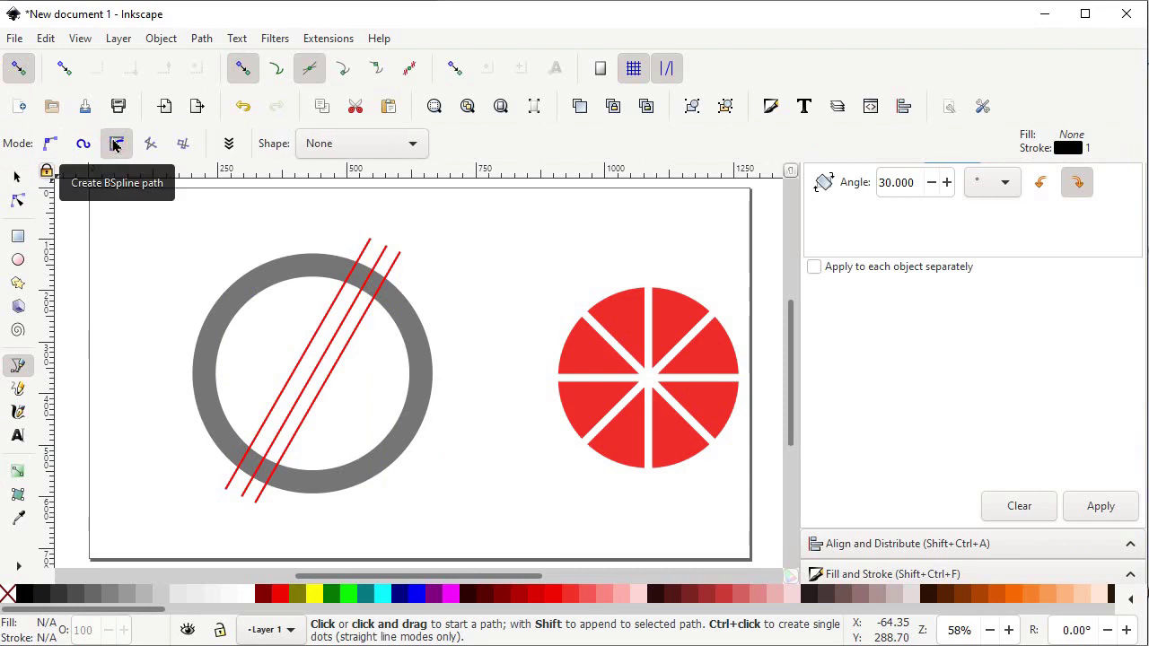
pyautogui.click(266, 459)
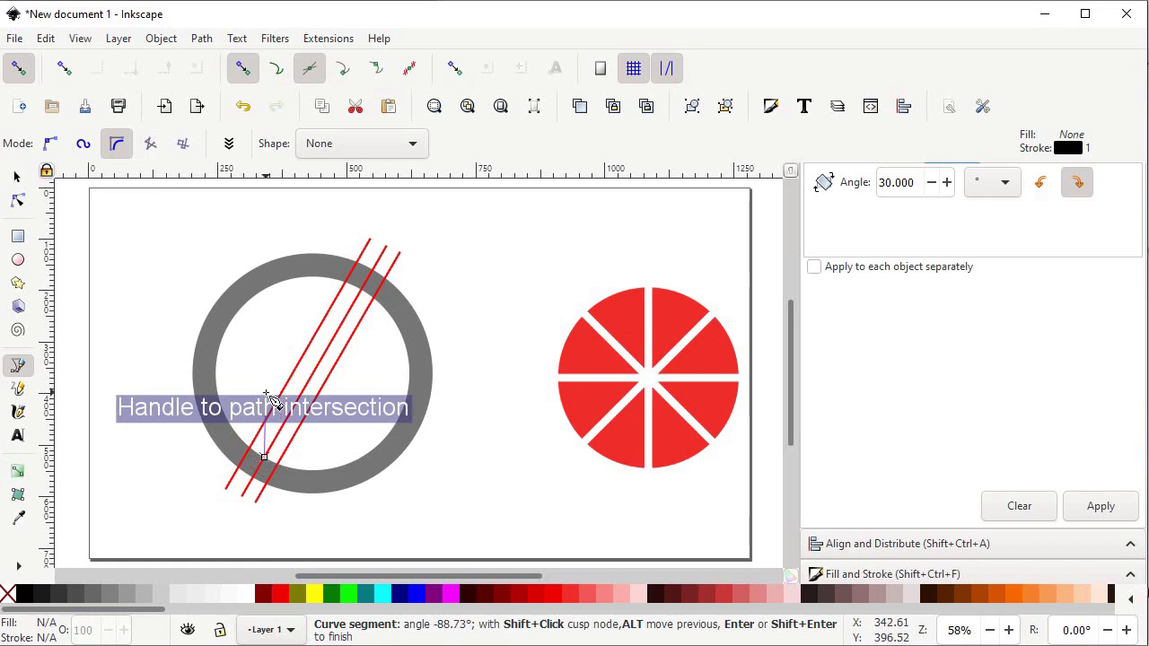
pyautogui.click(266, 388)
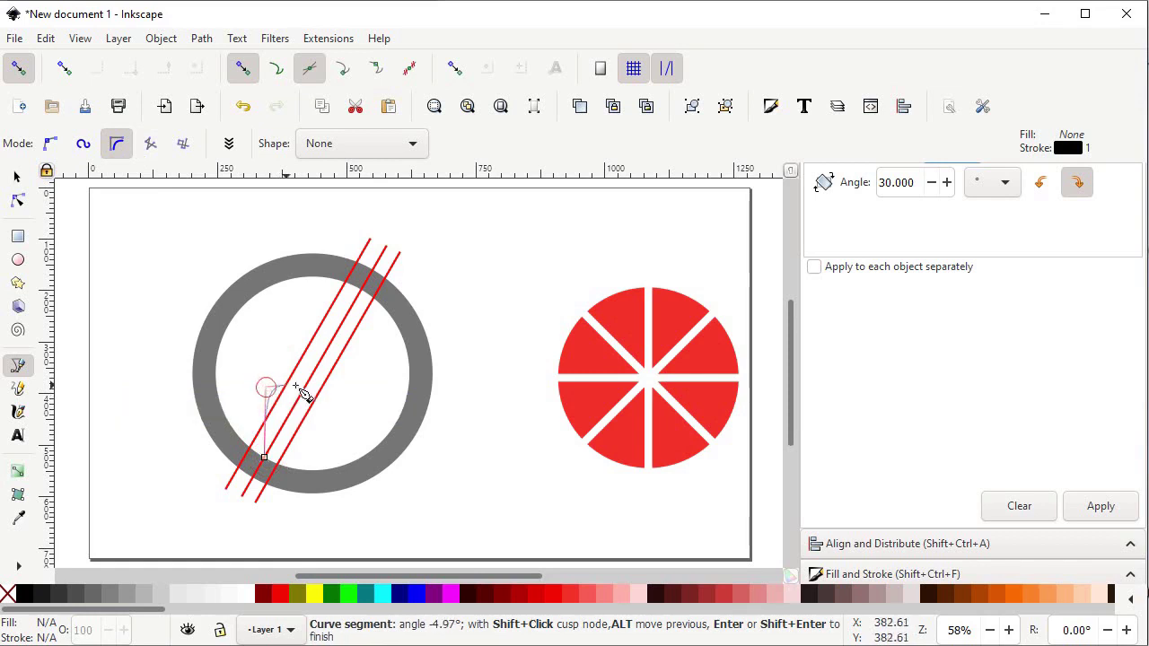
pyautogui.click(350, 344)
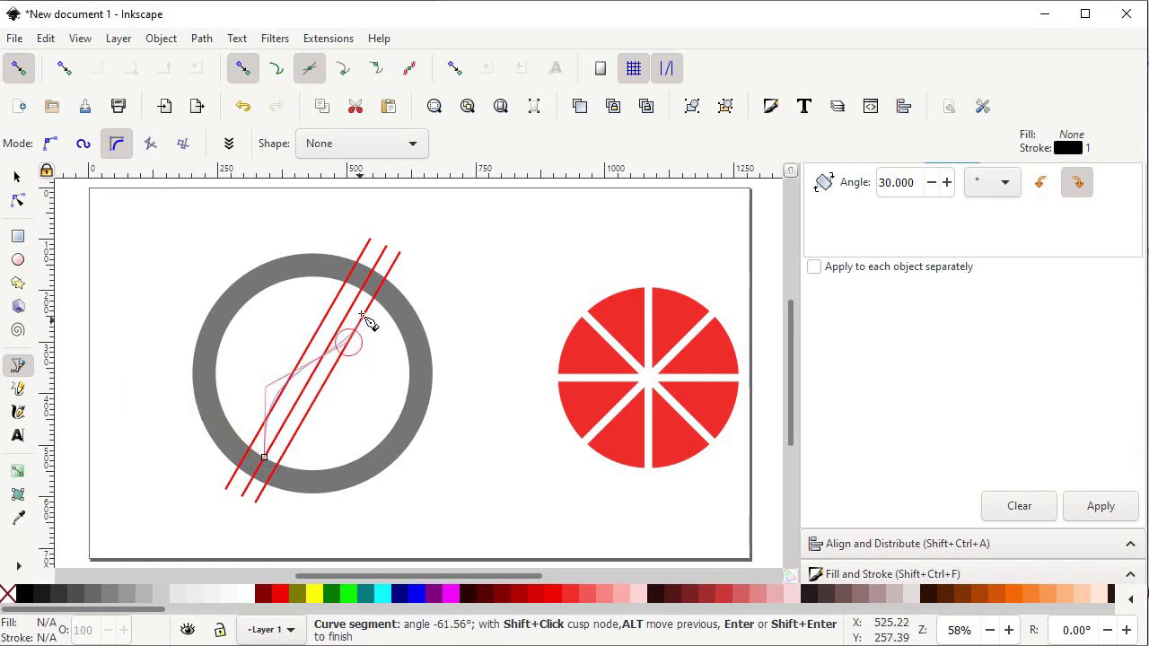
pyautogui.doubleClick(356, 262)
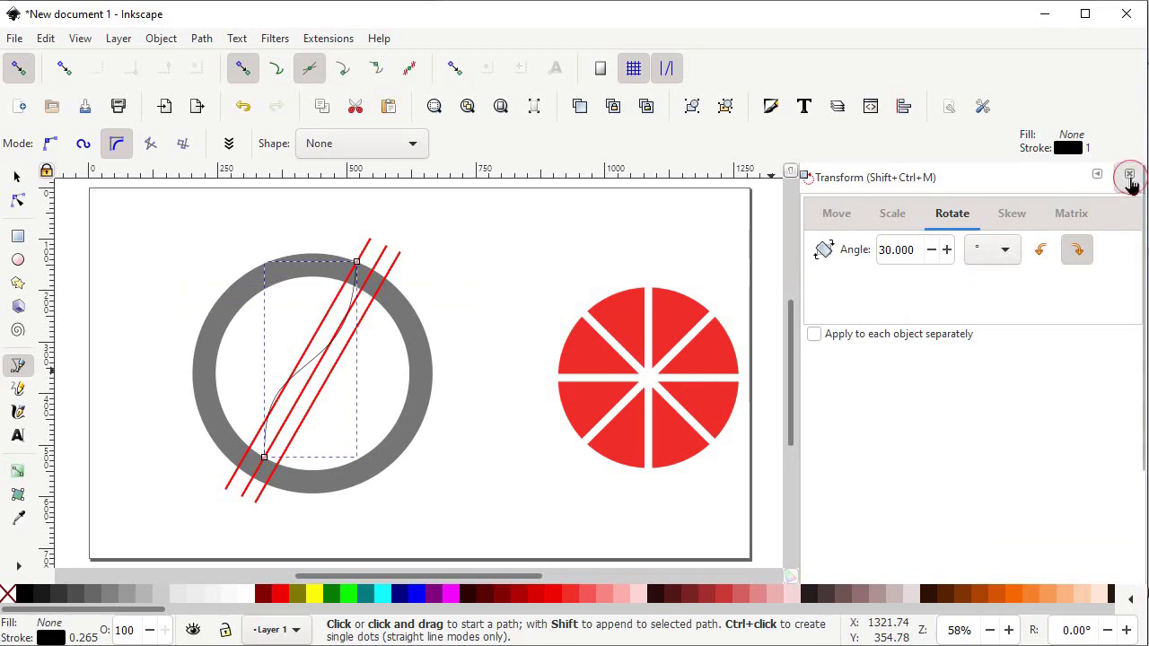
# - Set the S-shaped path's stroke width to 5 px and its stroke colour to blue
pyautogui.click(1129, 174)
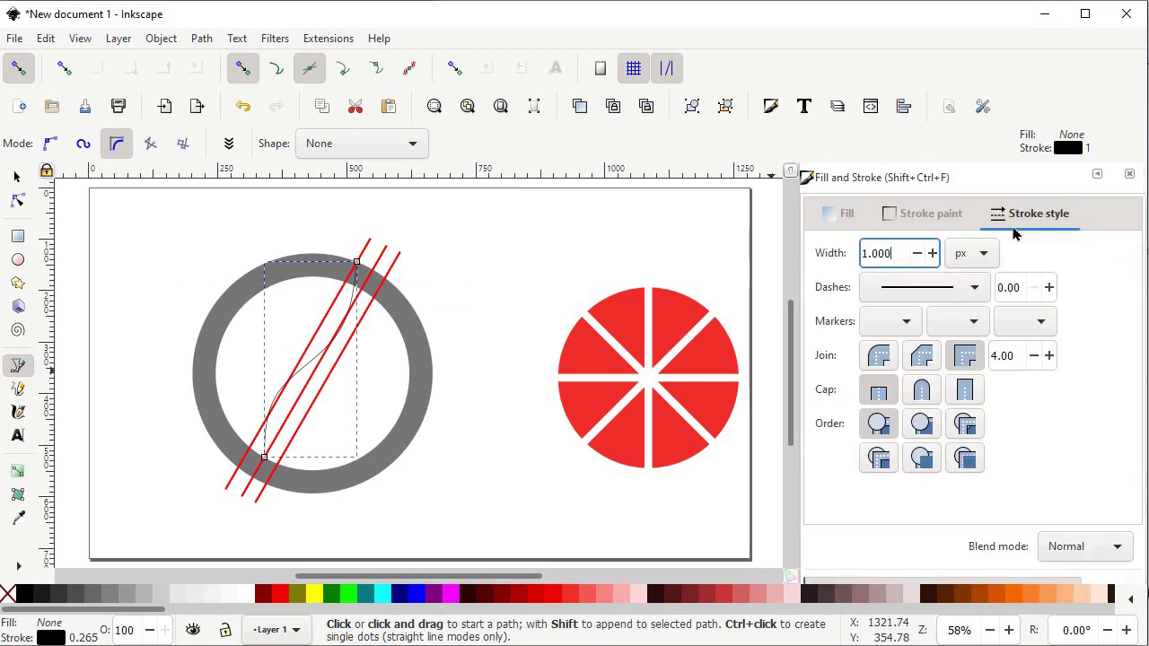
pyautogui.moveTo(892, 251); pyautogui.dragTo(861, 252)
pyautogui.write('5')
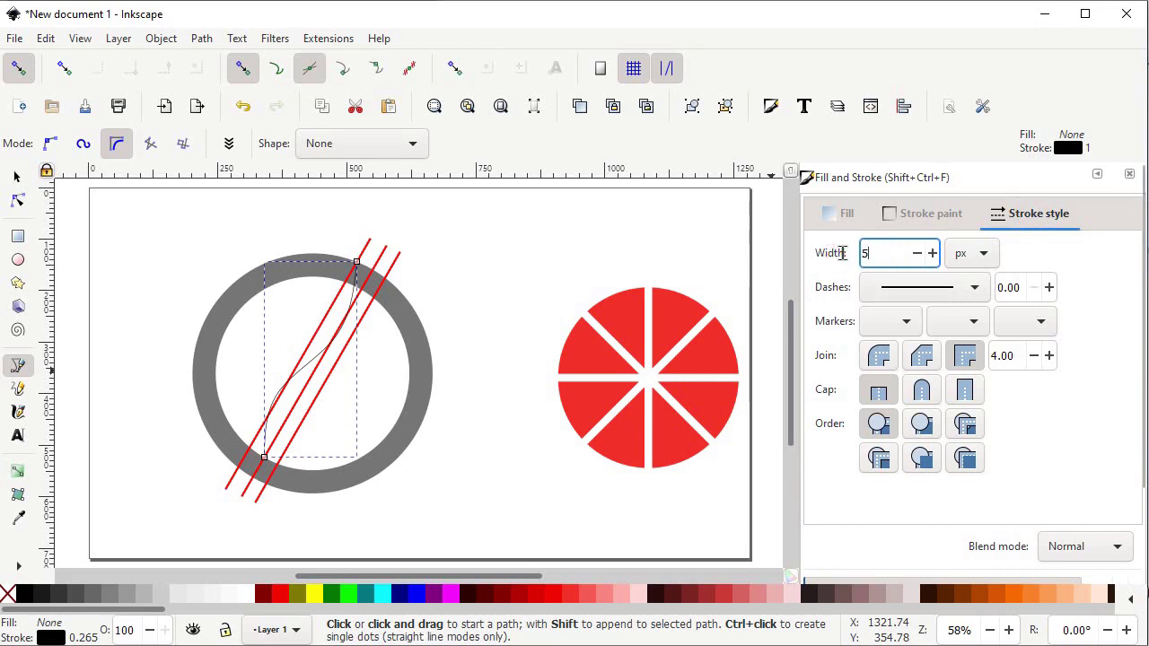
pyautogui.press('Return')
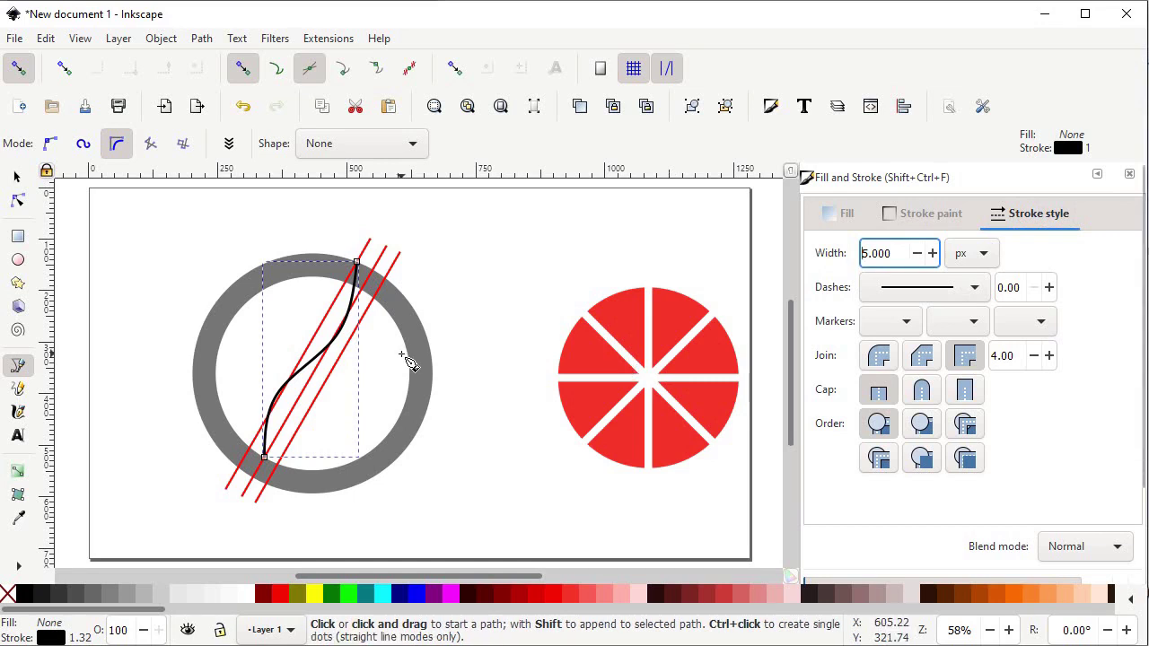
pyautogui.keyDown('shift'); pyautogui.click(408, 362); pyautogui.keyUp('shift')
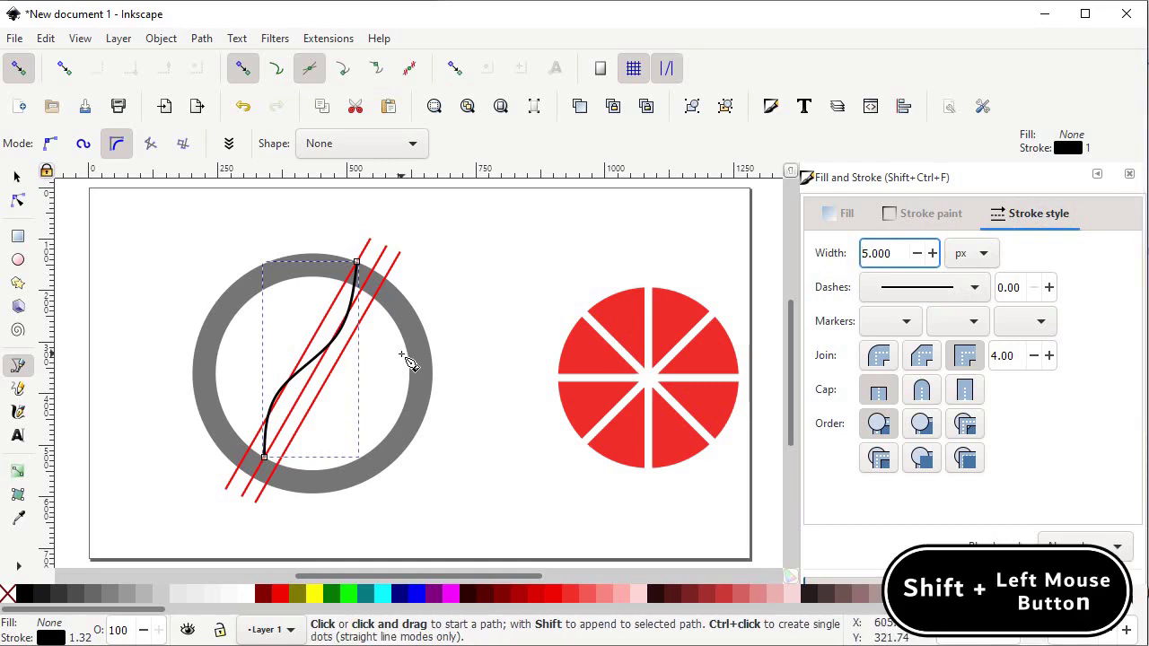
pyautogui.keyDown('shift'); pyautogui.click(417, 596); pyautogui.keyUp('shift')
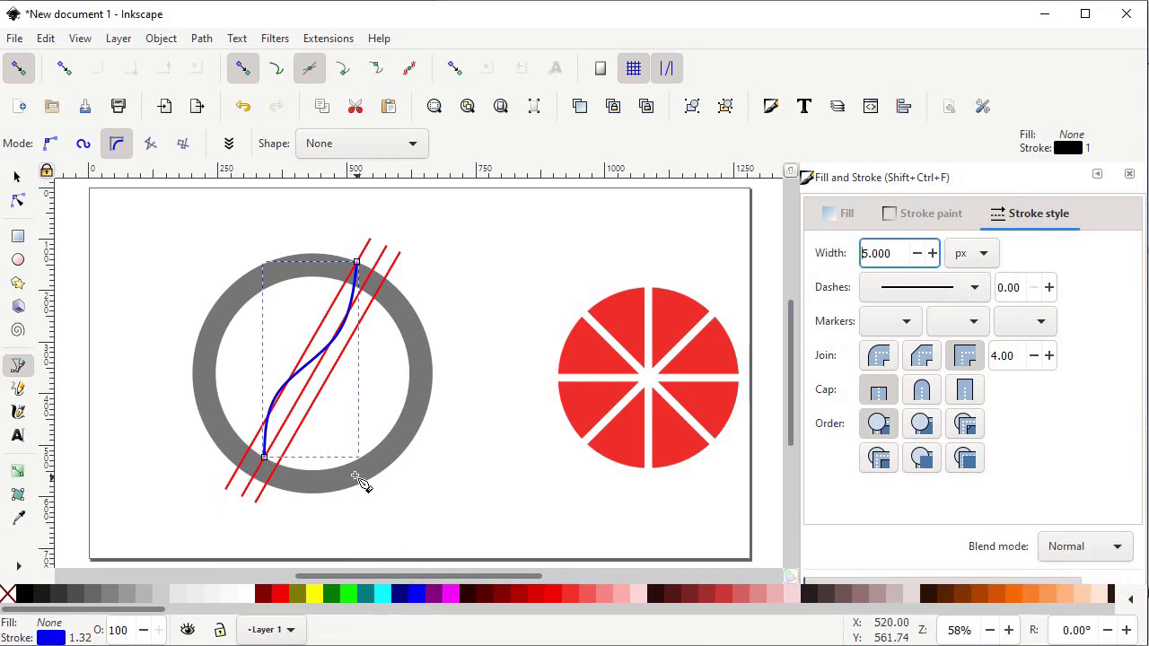
# - Duplicate the blue S-shaped path
pyautogui.click(16, 177)
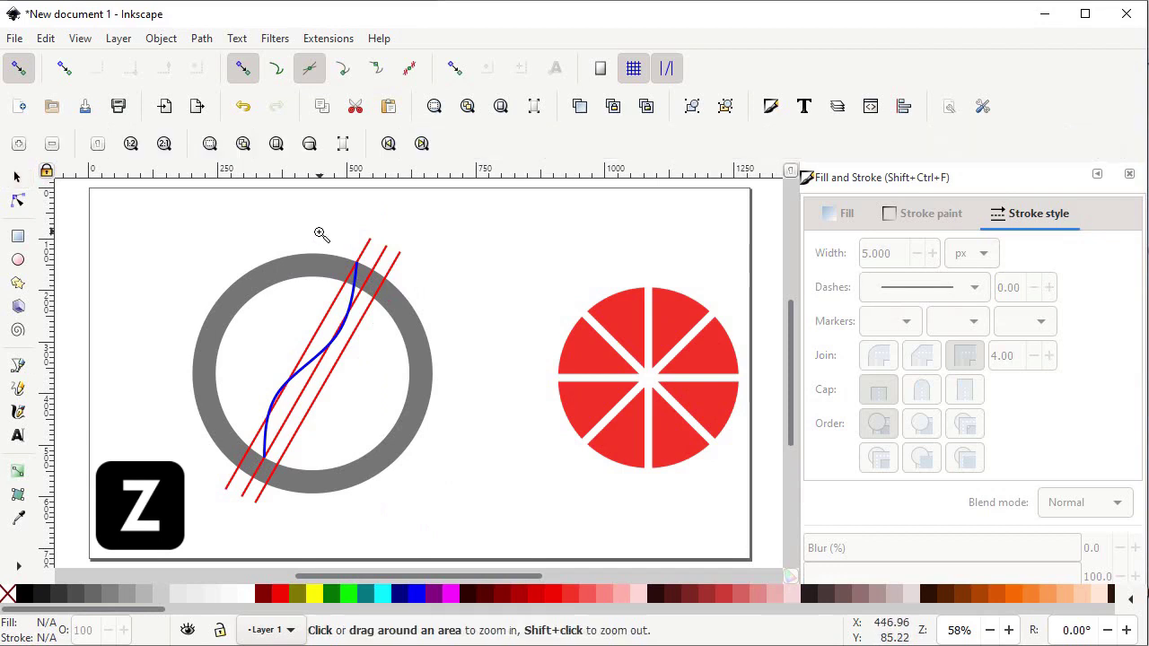
pyautogui.moveTo(316, 230); pyautogui.dragTo(425, 342)
pyautogui.press('s')
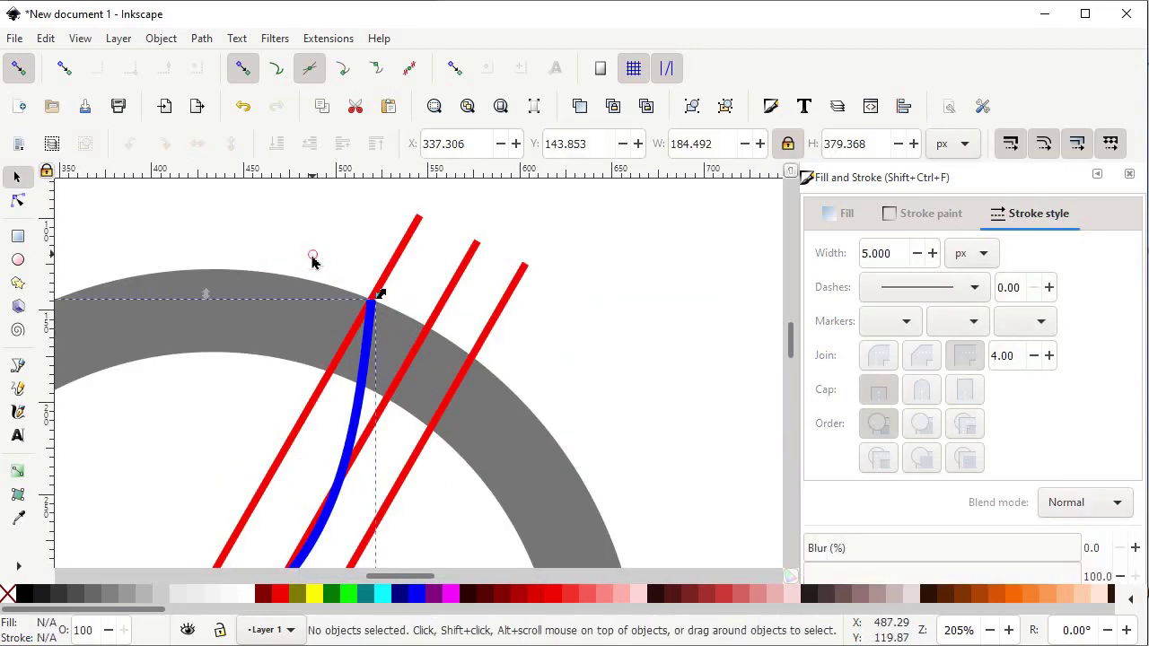
pyautogui.click(368, 347)
pyautogui.rightClick(367, 338)
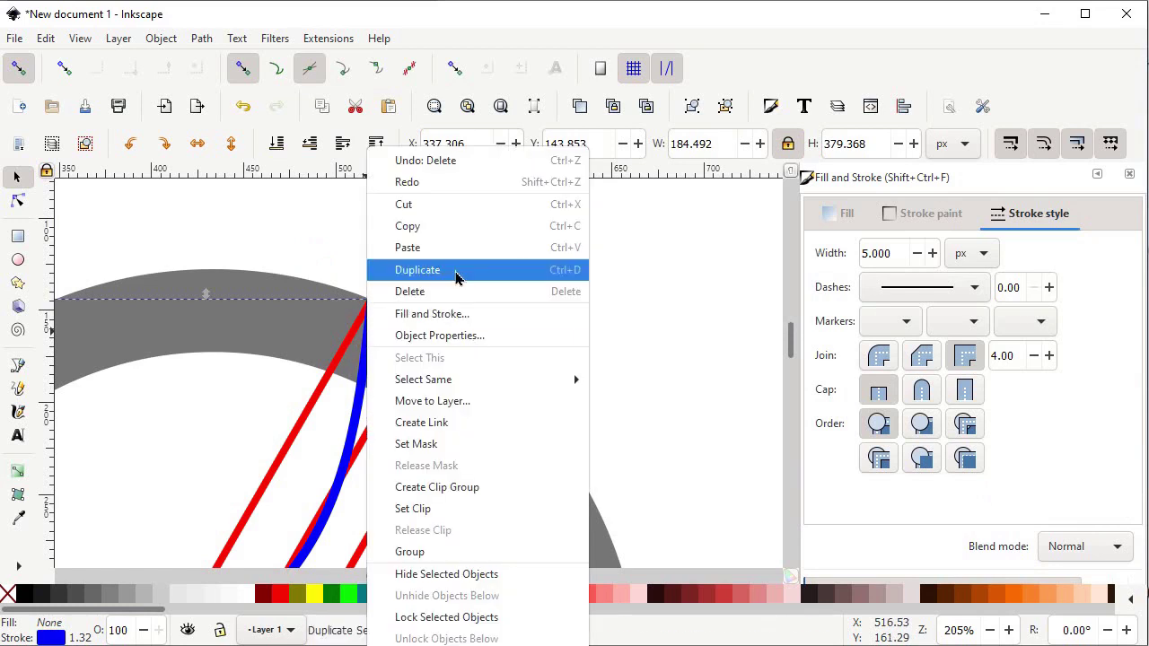
pyautogui.click(453, 271)
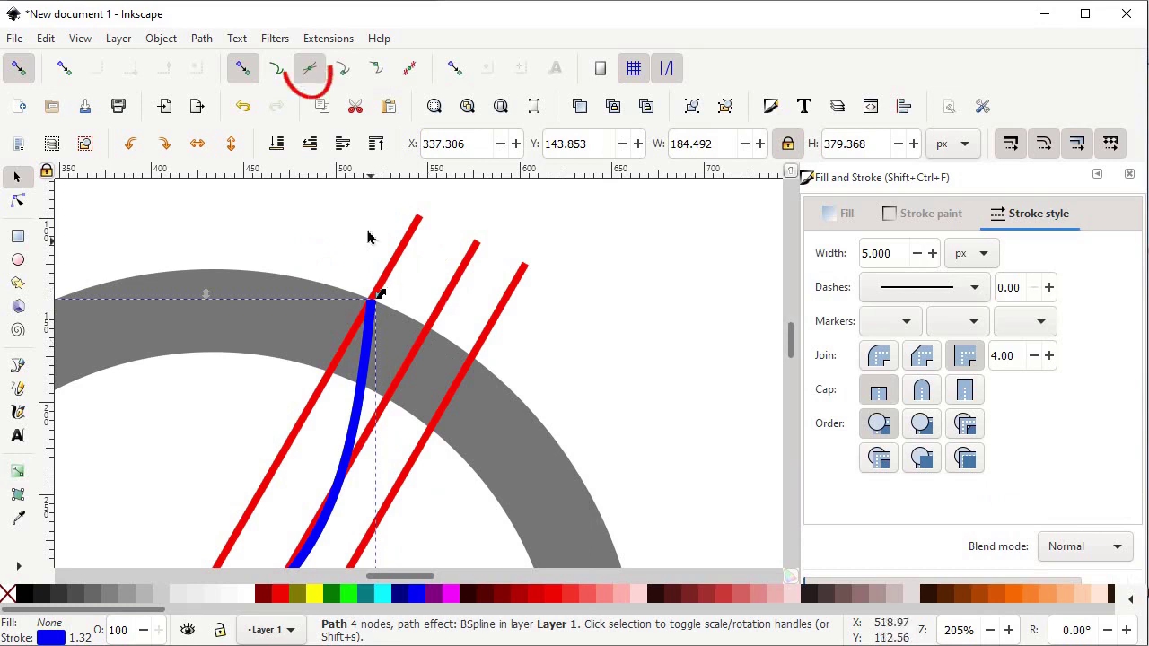
# - Enable snapping to cusp nodes and move the duplicate curve so its upper end meets the middle line's crossing with the ring's outer edge
pyautogui.click(356, 77)
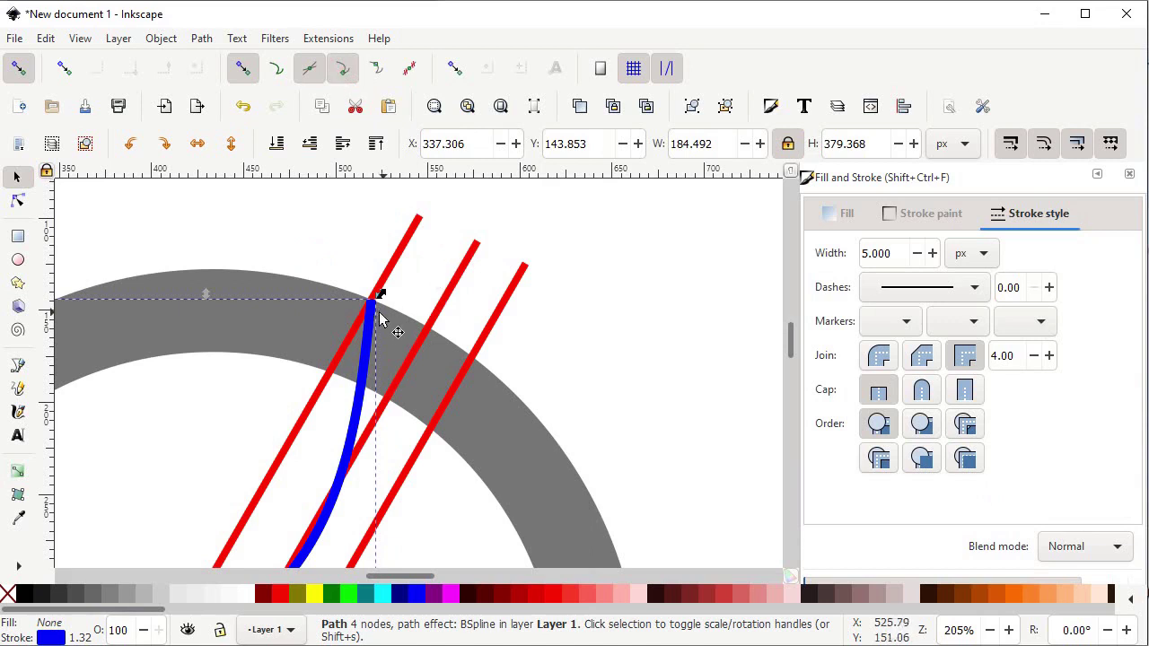
pyautogui.moveTo(373, 314); pyautogui.dragTo(427, 332)
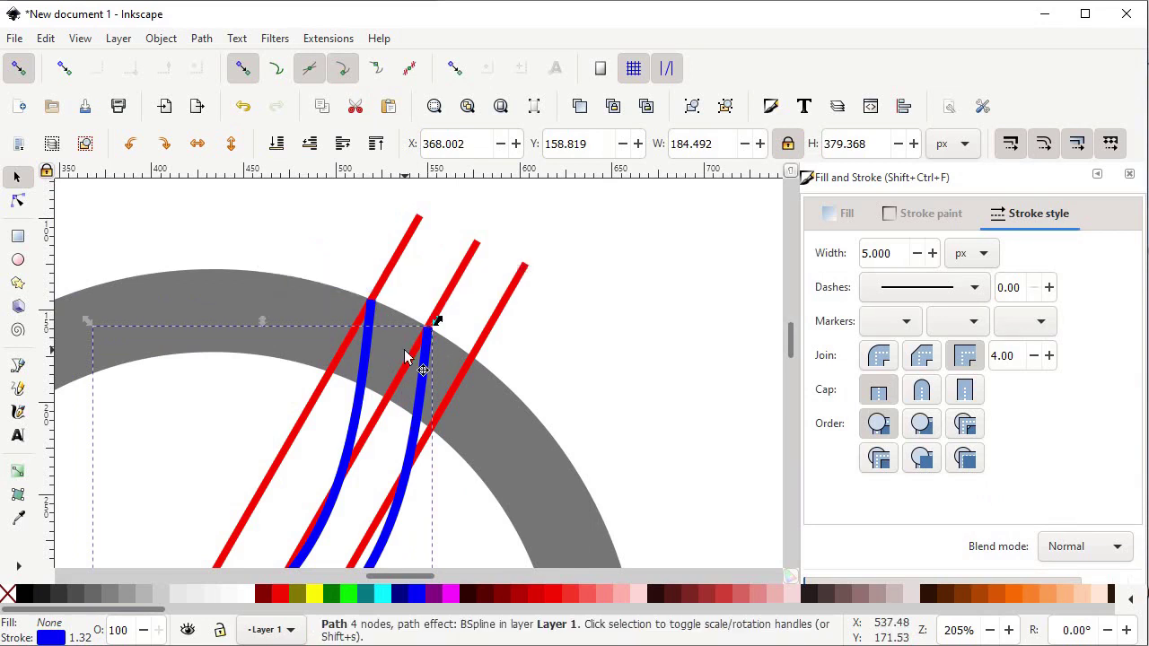
pyautogui.click(637, 330)
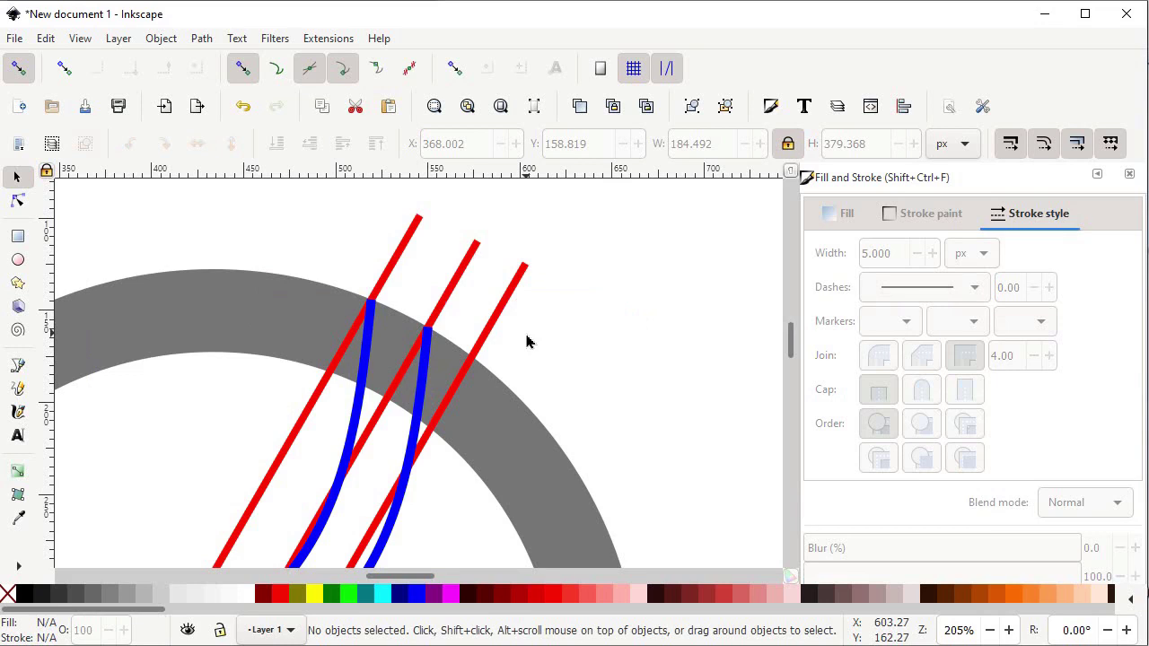
# - Delete the three slanted red guide lines crossing the ring
pyautogui.keyDown('alt'); pyautogui.click(487, 271); pyautogui.keyUp('alt')
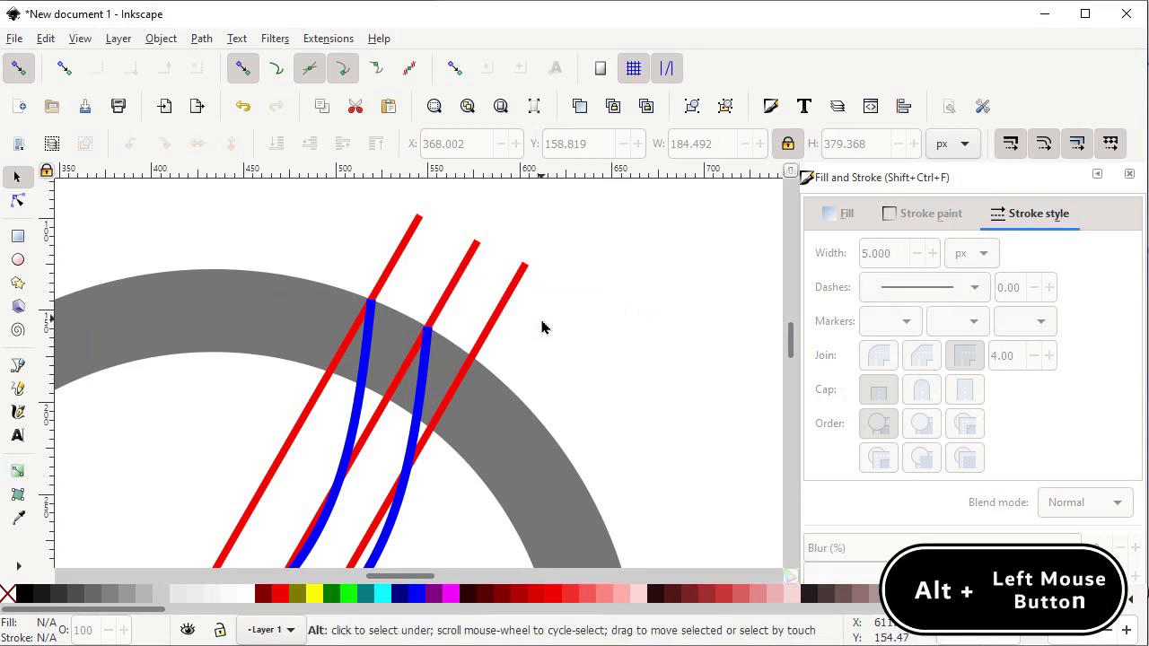
pyautogui.moveTo(541, 325); pyautogui.dragTo(345, 223)
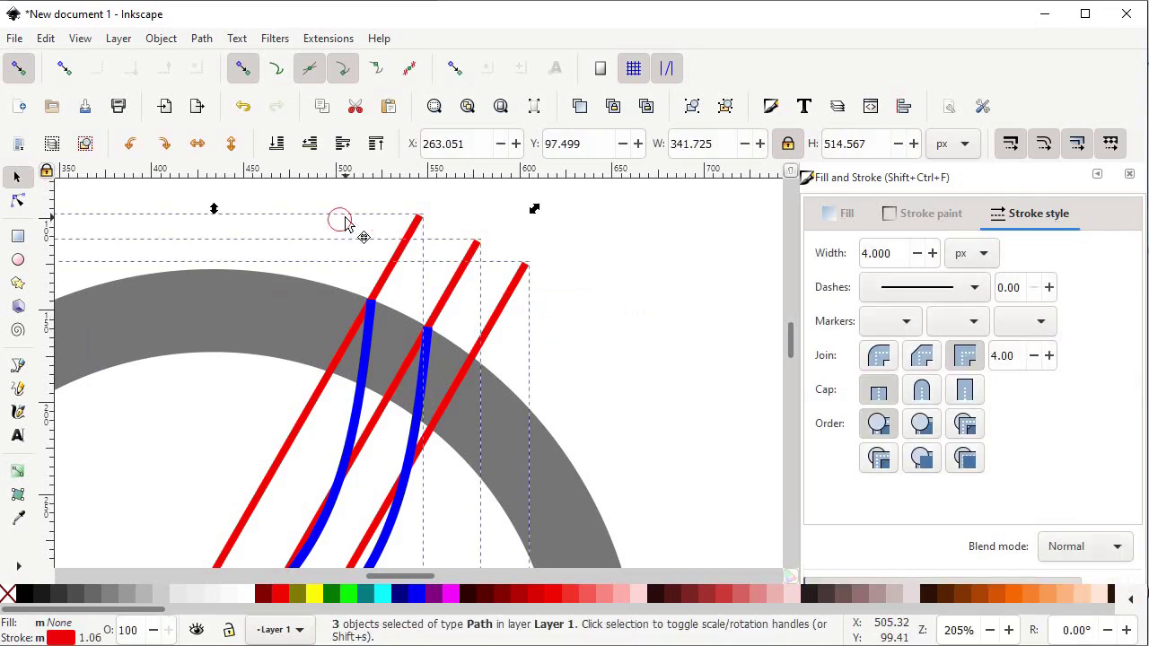
pyautogui.press('Delete')
# - Duplicate the two blue S-curves and combine the copies into a single path
pyautogui.keyDown('shift'); pyautogui.click(354, 227); pyautogui.keyUp('shift')
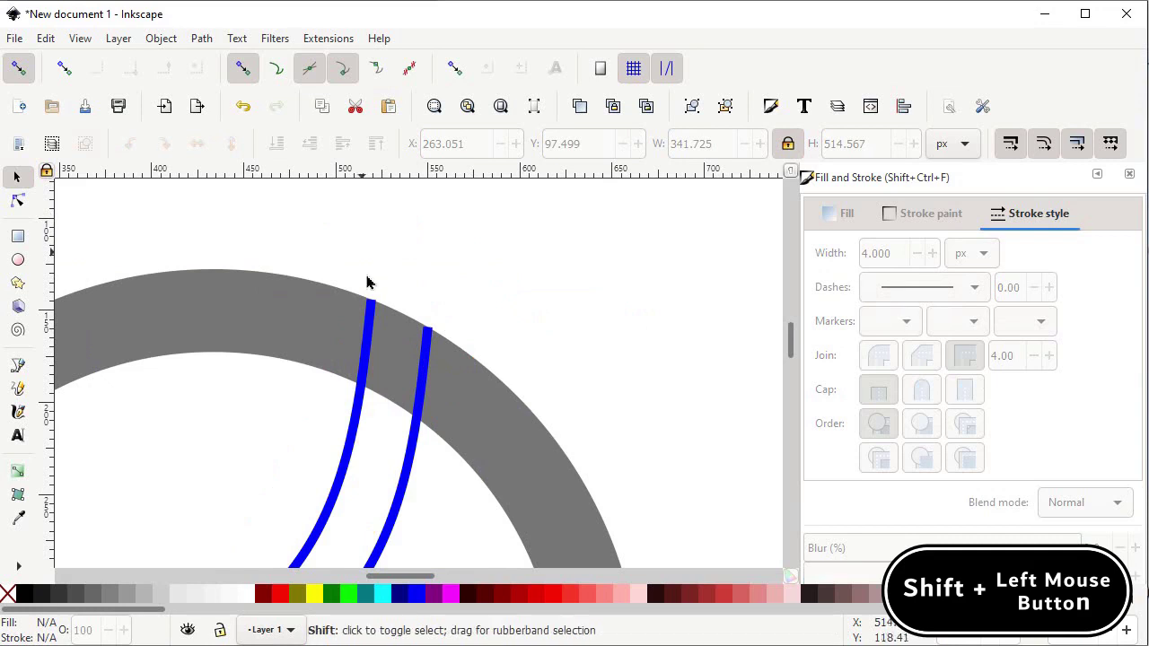
pyautogui.keyDown('shift'); pyautogui.click(352, 419); pyautogui.keyUp('shift')
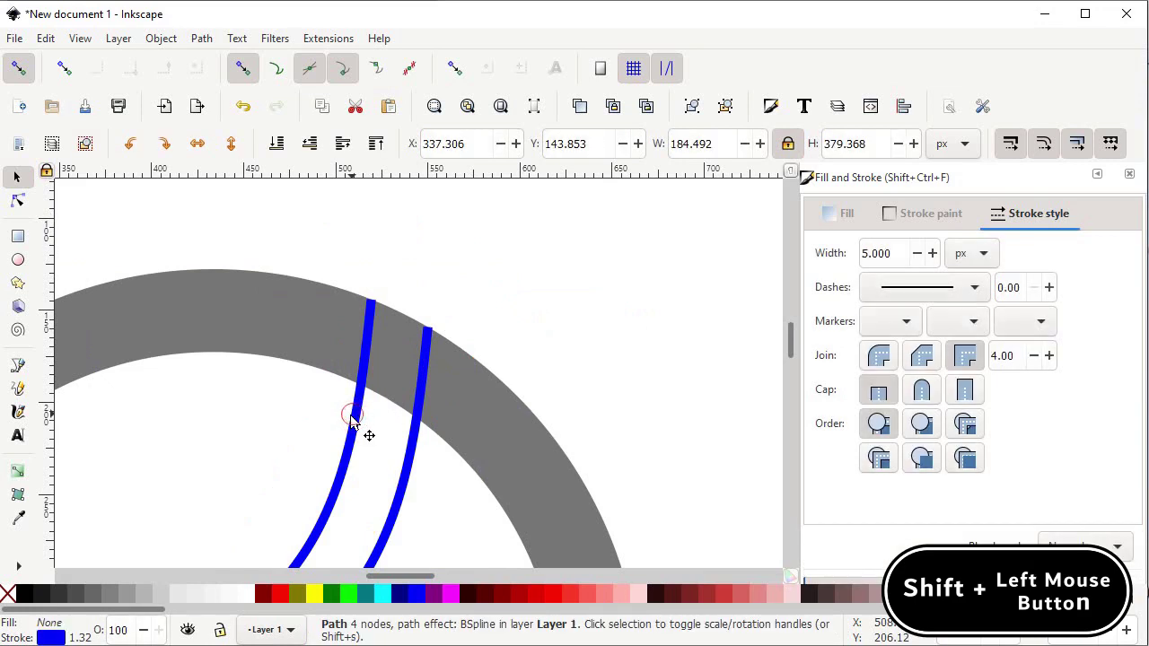
pyautogui.keyDown('shift'); pyautogui.click(415, 445); pyautogui.keyUp('shift')
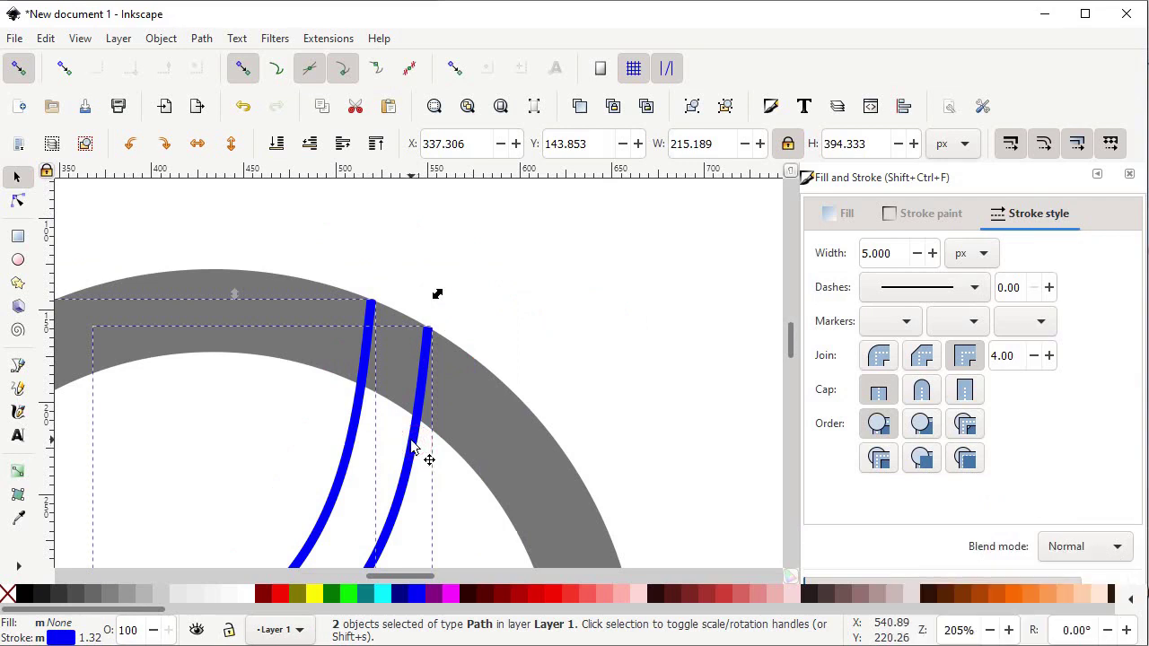
pyautogui.rightClick(415, 446)
pyautogui.click(478, 269)
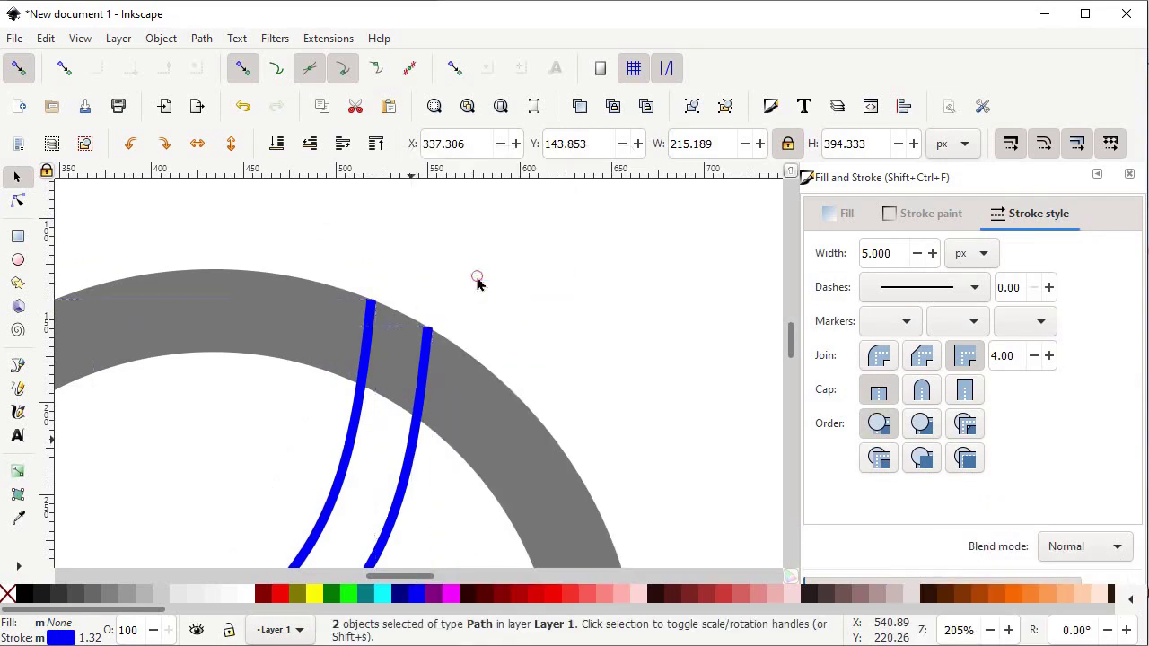
pyautogui.click(201, 38)
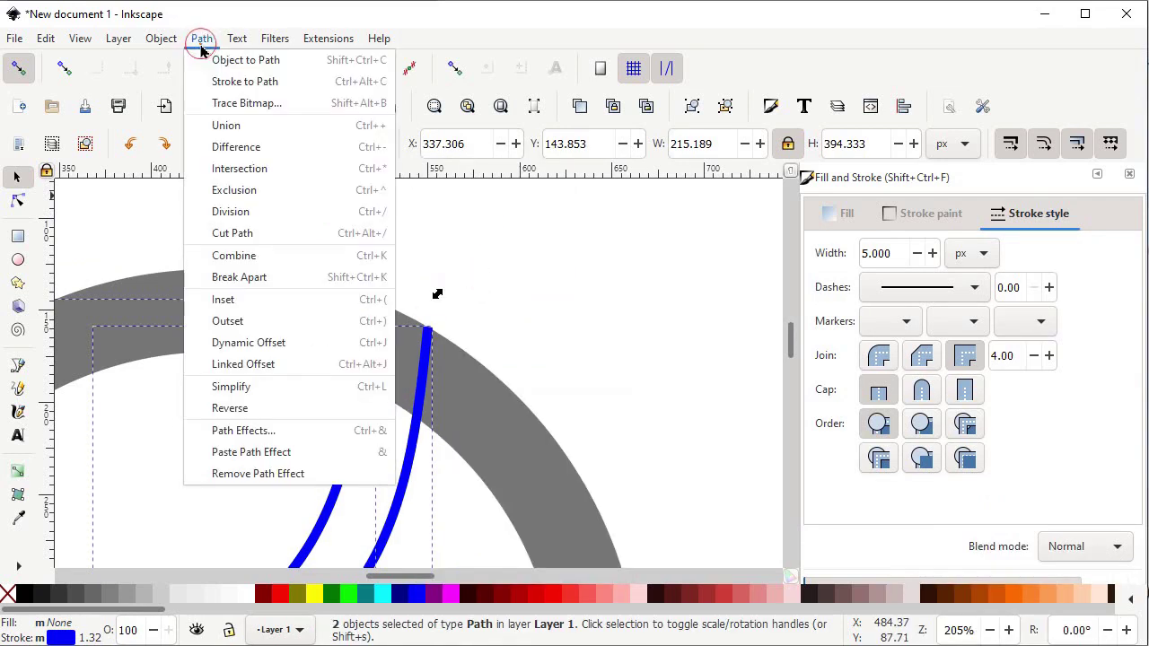
pyautogui.click(266, 255)
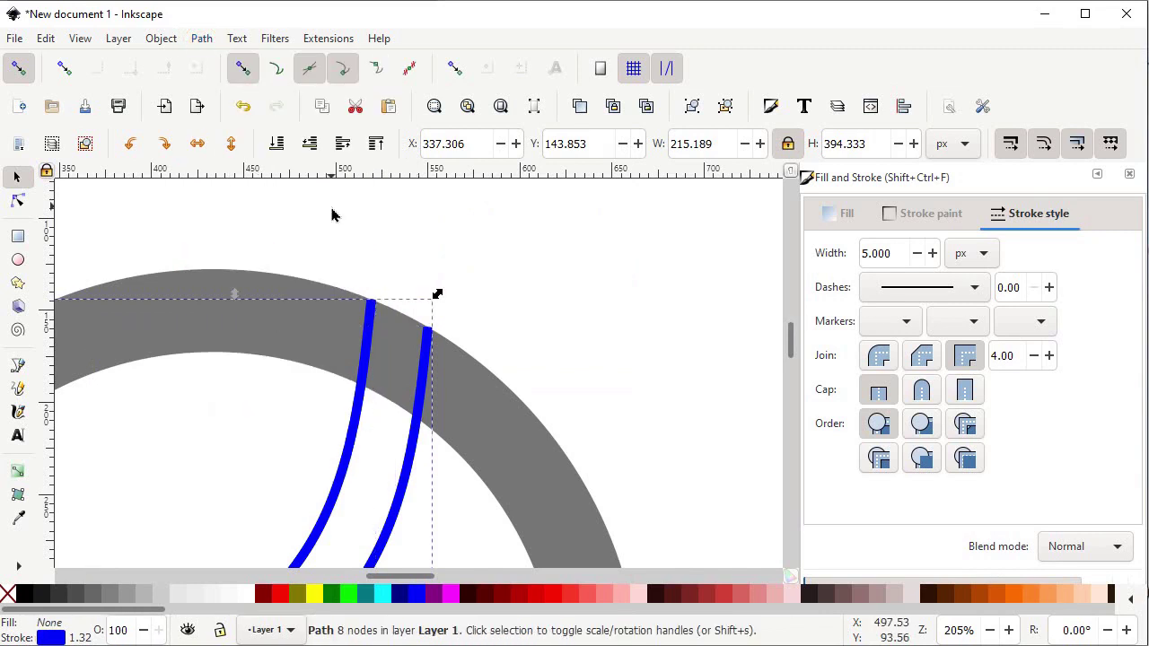
# - Divide the grey ring with the combined S-curve path
pyautogui.press('shift')
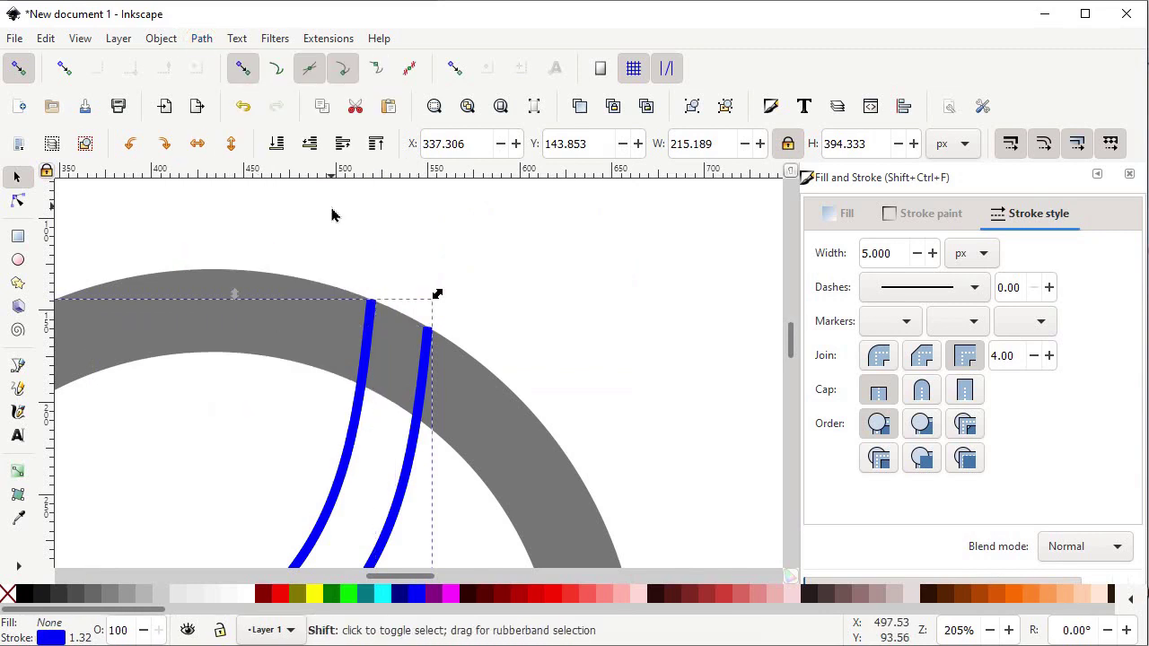
pyautogui.keyDown('shift'); pyautogui.click(473, 400); pyautogui.keyUp('shift')
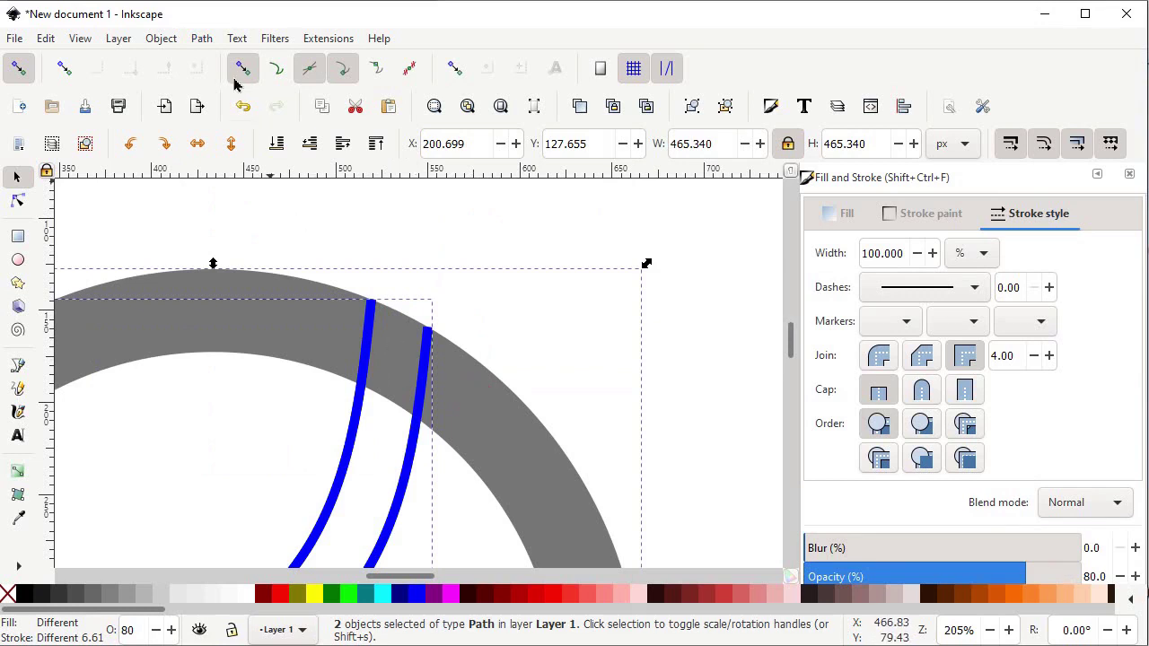
pyautogui.click(206, 39)
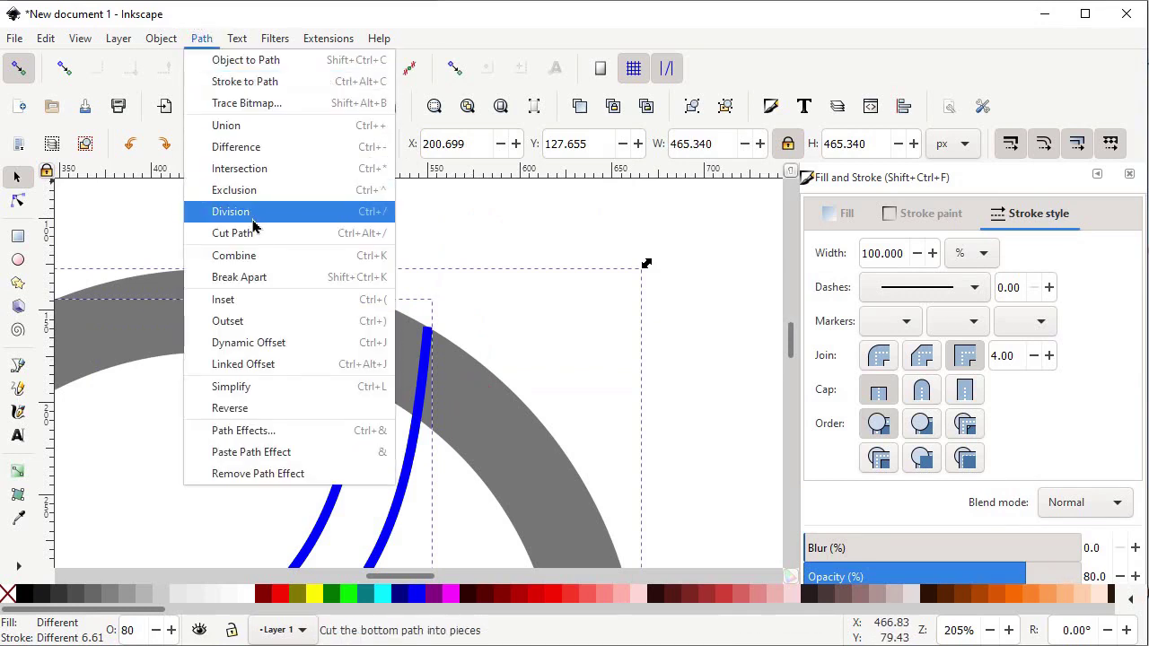
pyautogui.click(252, 217)
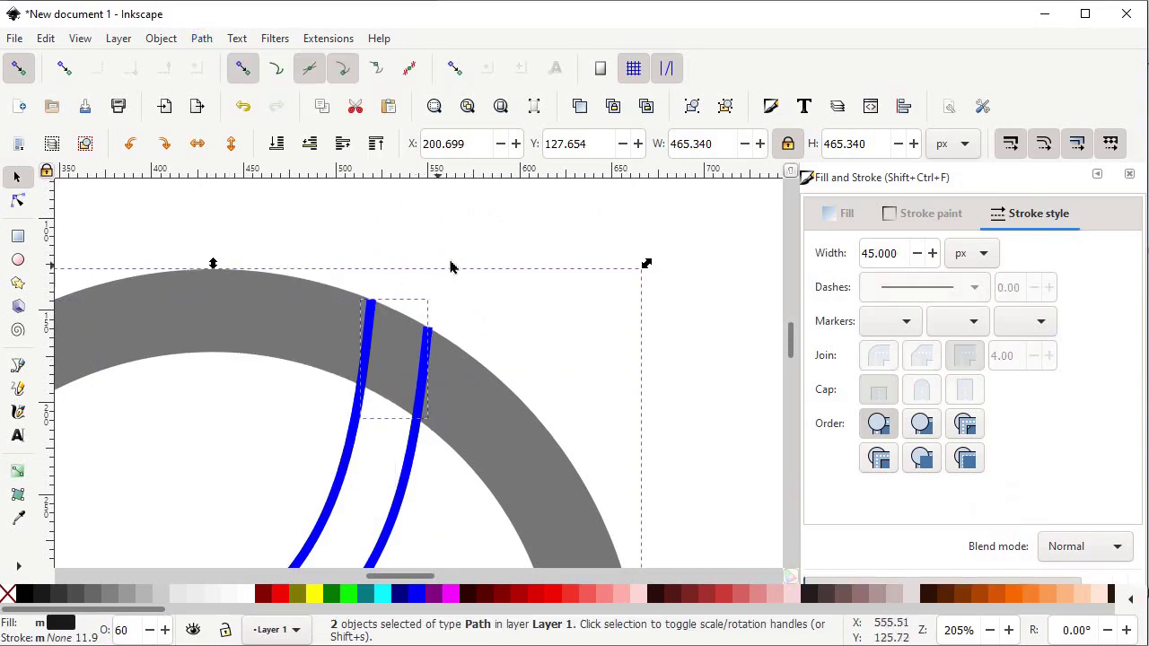
# - Delete the small ring piece between the two blue curves, along with the right-hand blue curve
pyautogui.moveTo(520, 236); pyautogui.dragTo(283, 445)
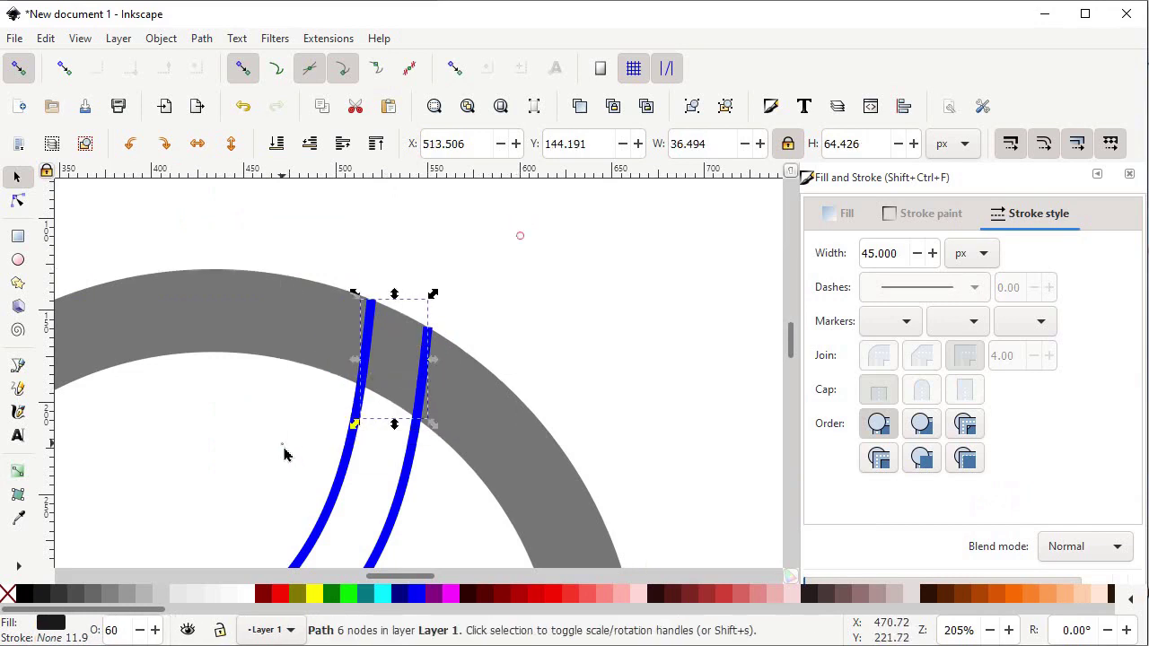
pyautogui.press('Delete')
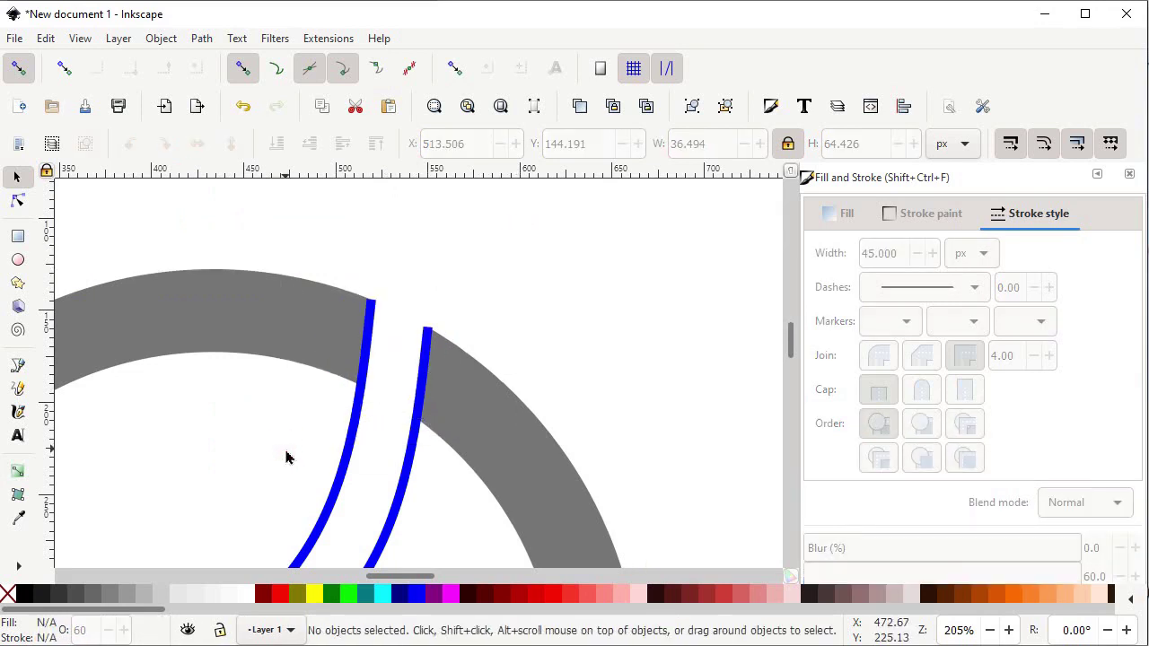
pyautogui.click(407, 465)
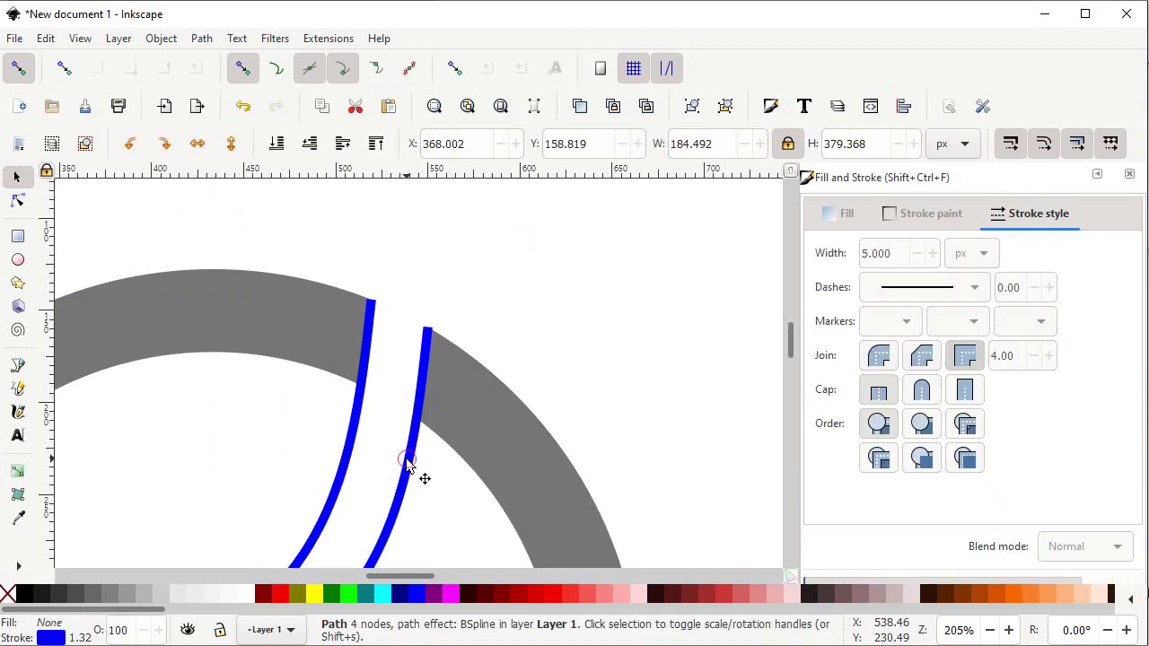
pyautogui.press('Delete')
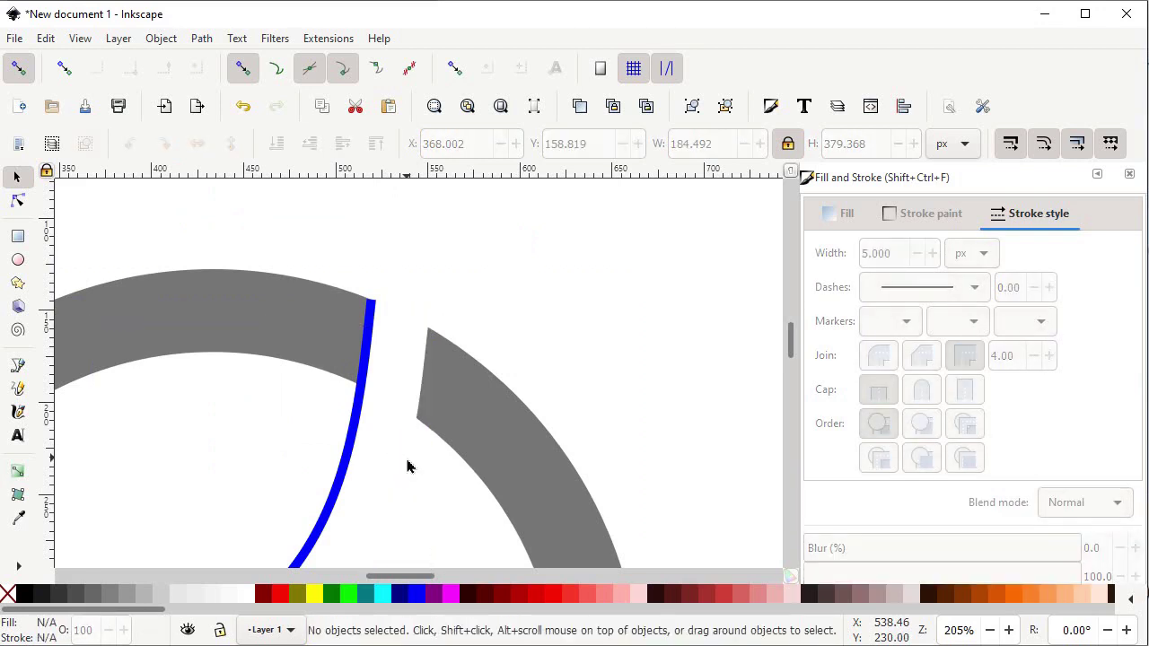
# - Convert the remaining blue S-curve from an object with a path effect to a plain path
pyautogui.click(499, 110)
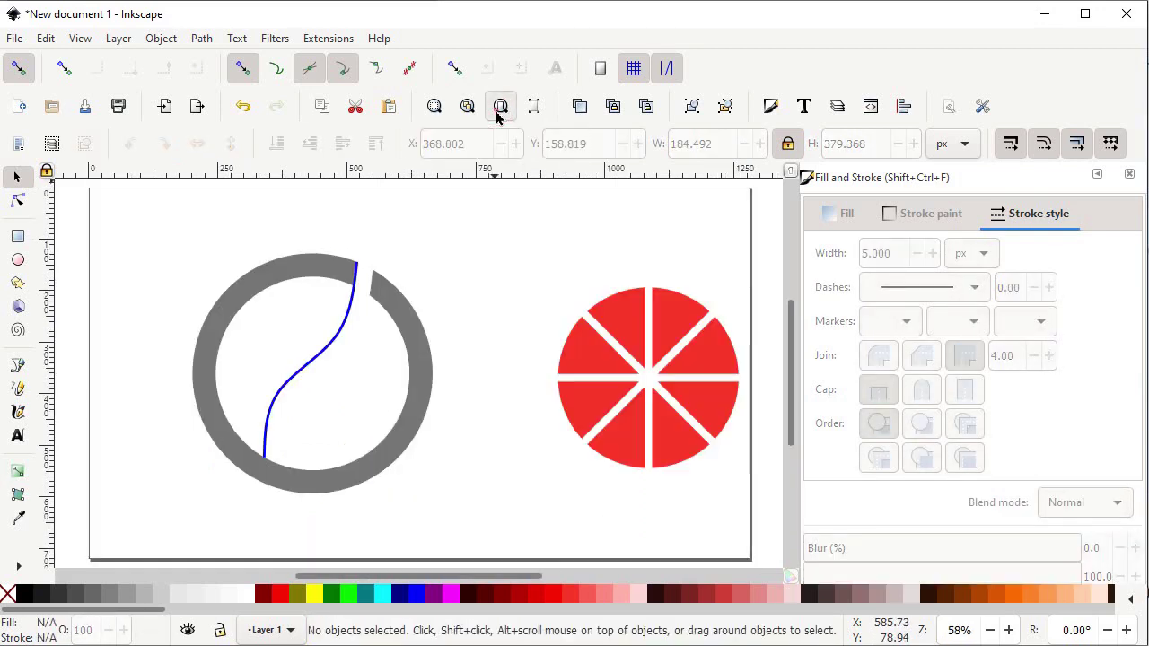
pyautogui.click(350, 321)
pyautogui.click(201, 37)
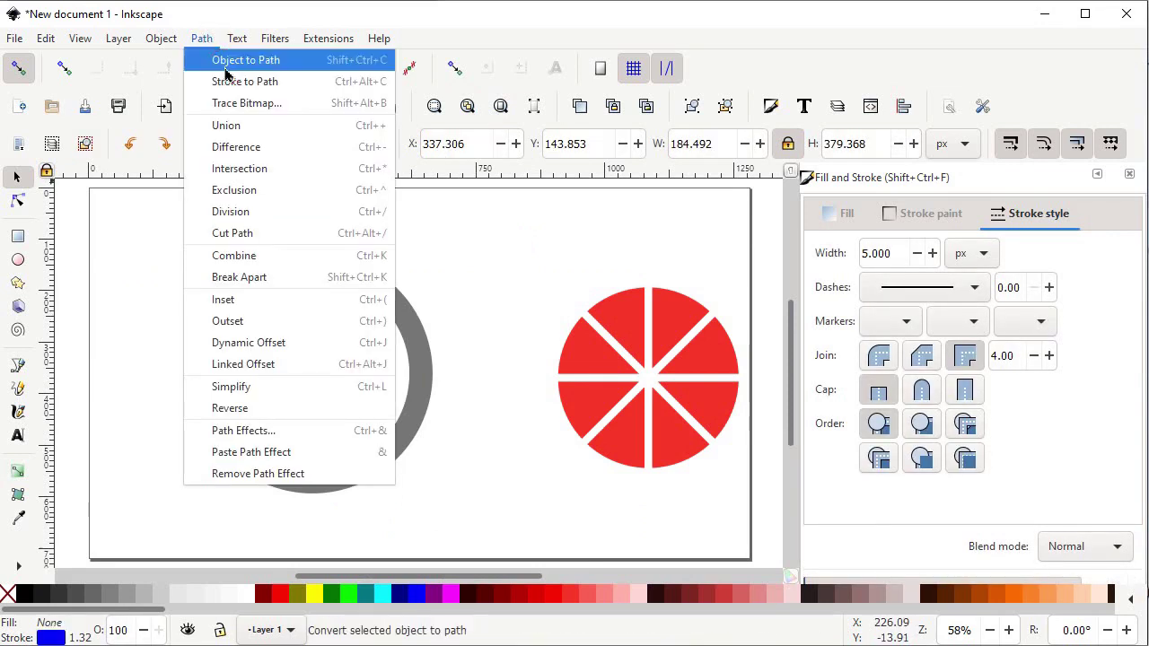
pyautogui.click(224, 60)
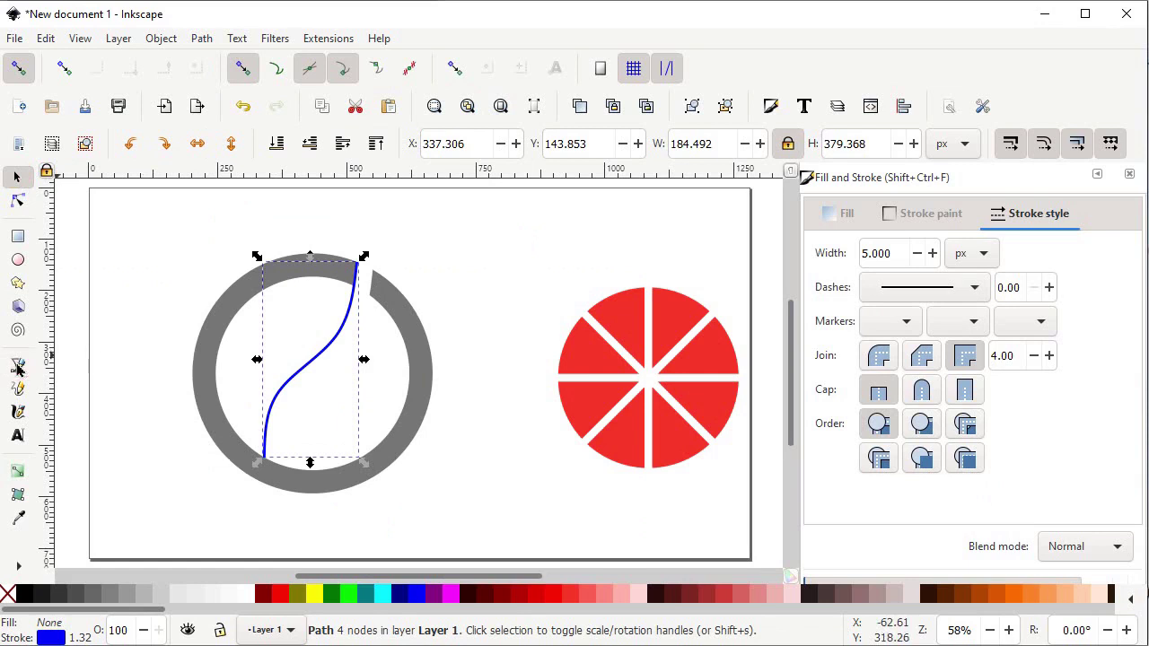
# - Extend the blue S-curve from its upper end with straight segments through the ring's left band and close it at its lower end
pyautogui.click(17, 366)
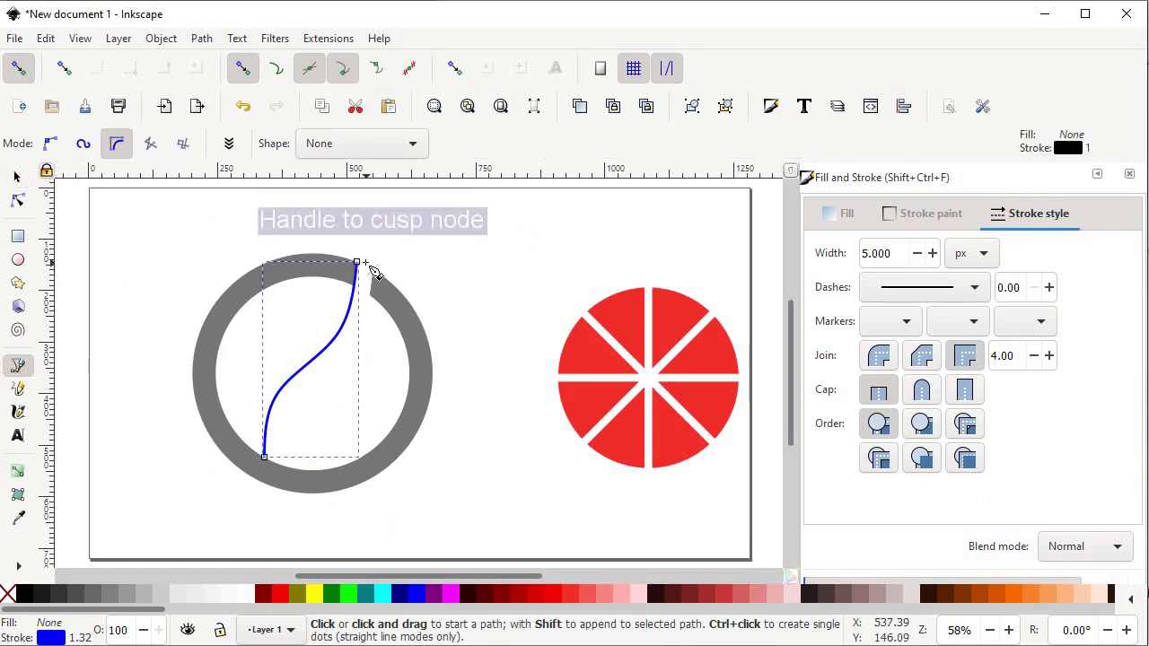
pyautogui.click(357, 264)
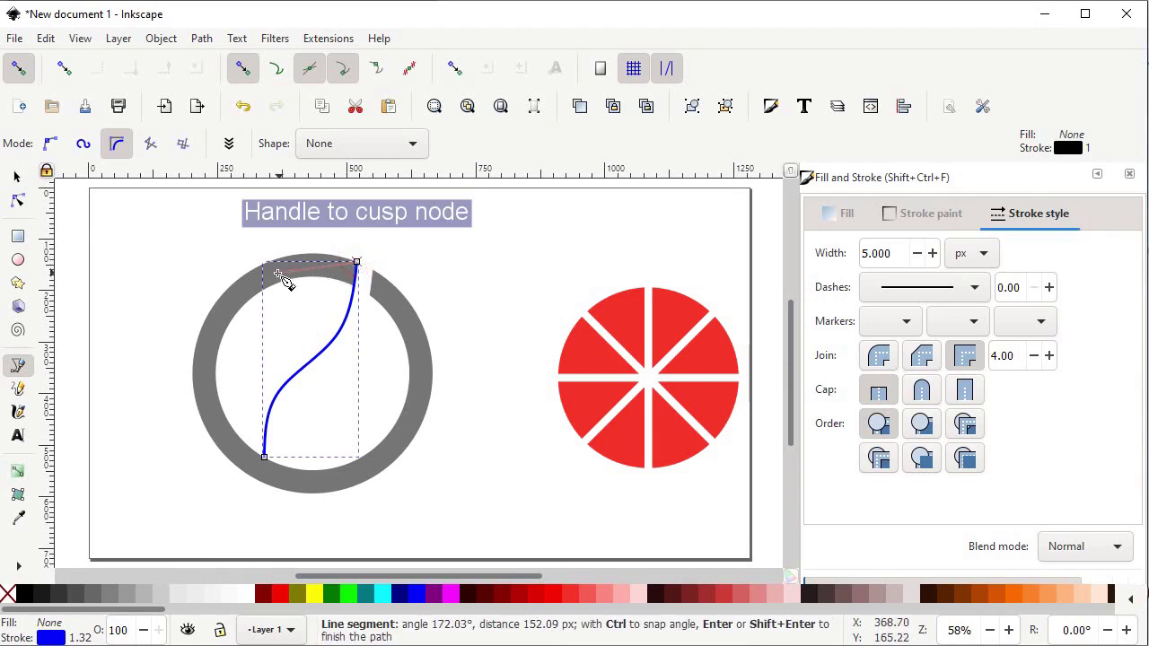
pyautogui.click(265, 269)
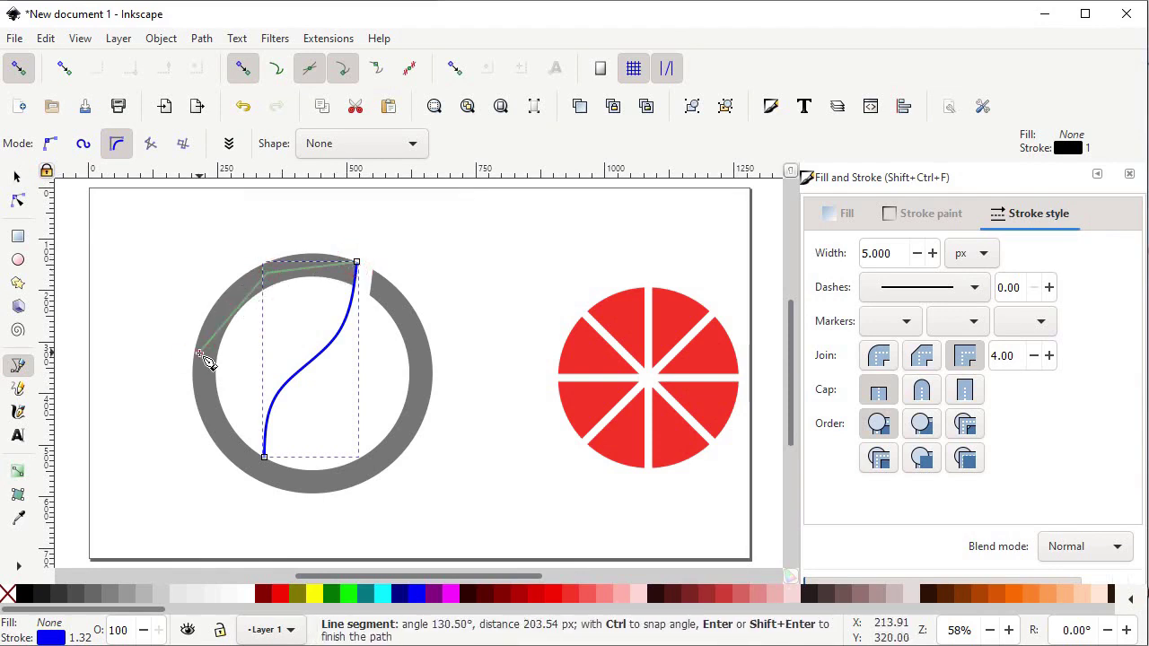
pyautogui.click(200, 354)
pyautogui.click(219, 432)
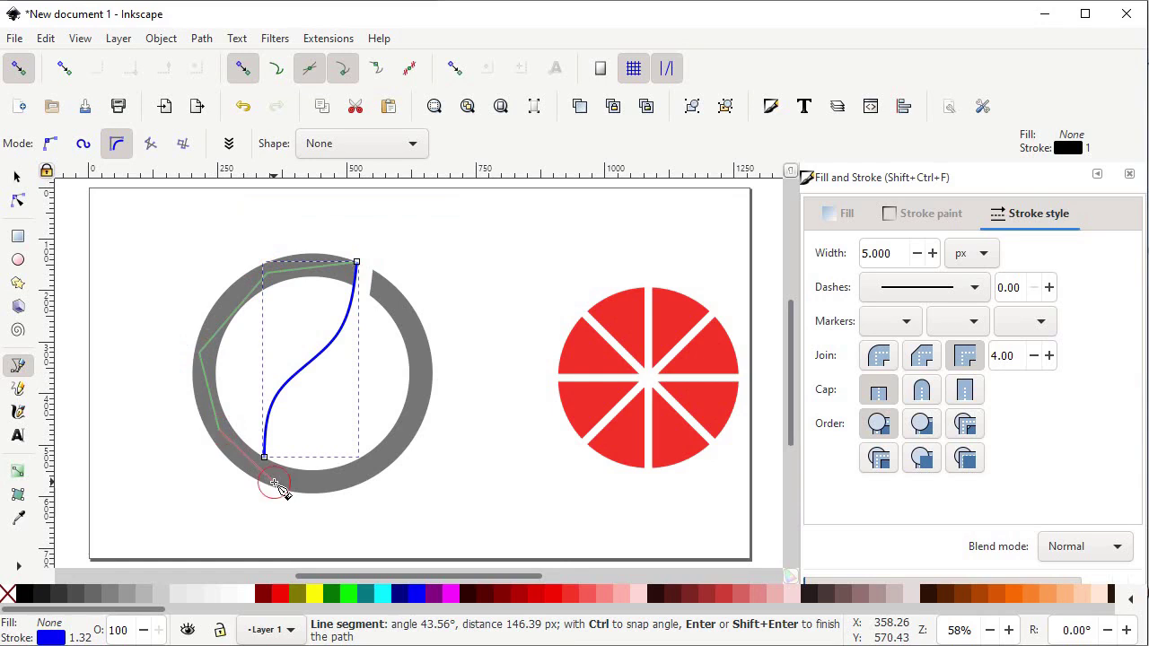
pyautogui.click(273, 482)
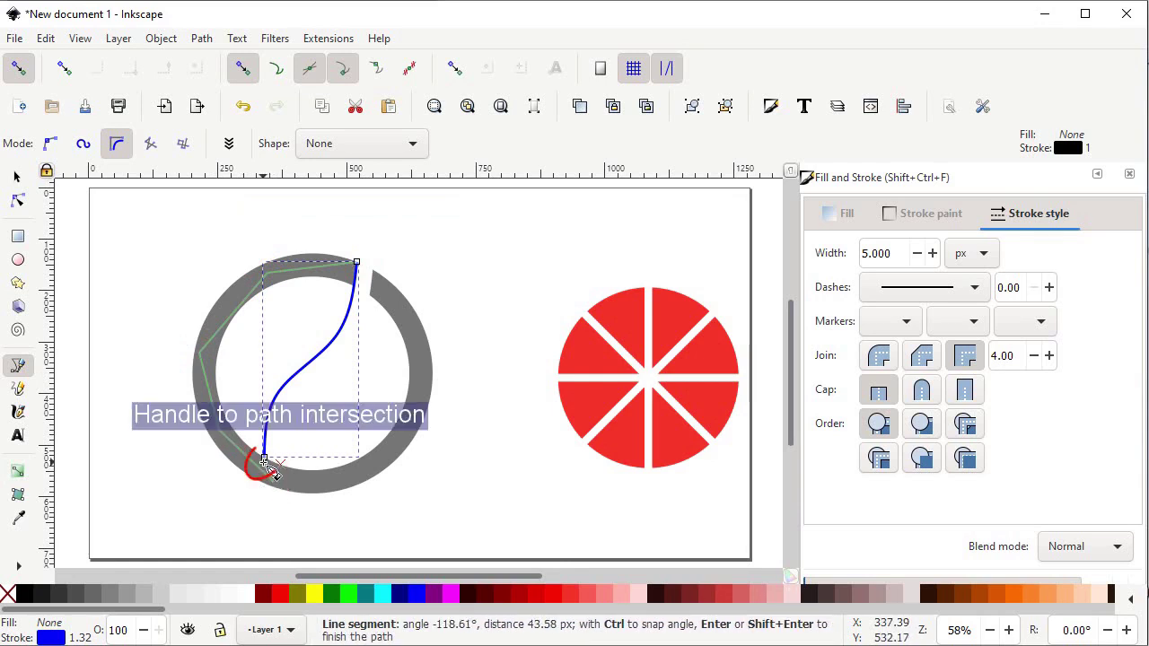
pyautogui.click(265, 459)
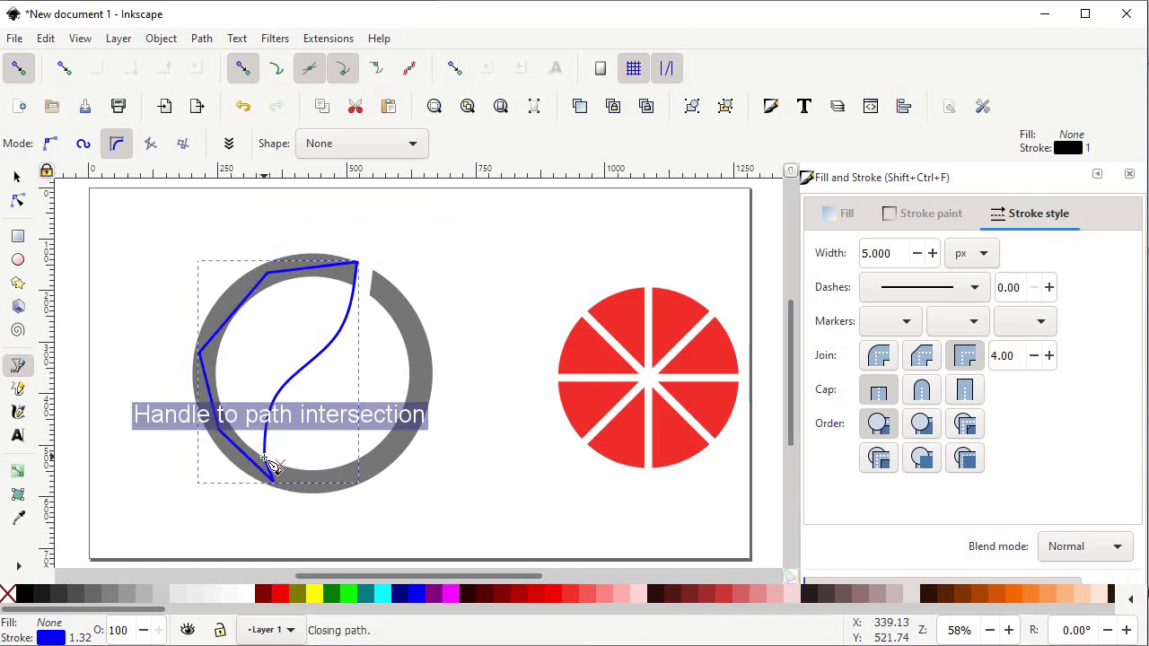
# - Unite the closed blue shape with the grey ring
pyautogui.click(16, 175)
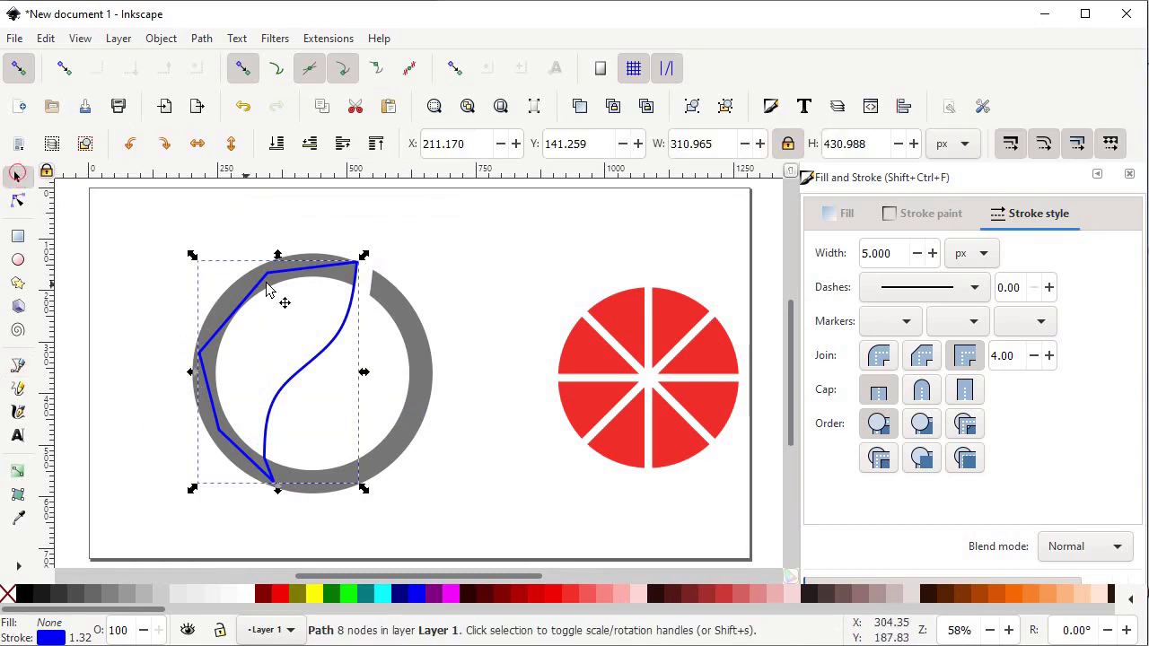
pyautogui.moveTo(462, 208); pyautogui.dragTo(154, 529)
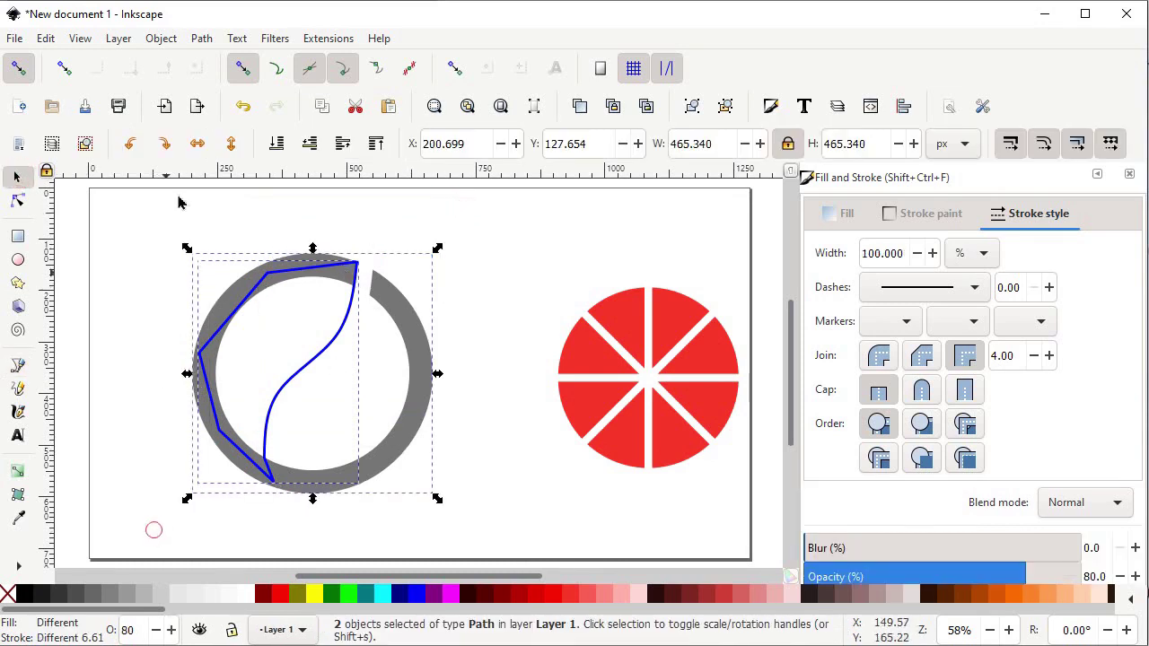
pyautogui.click(201, 38)
pyautogui.click(226, 122)
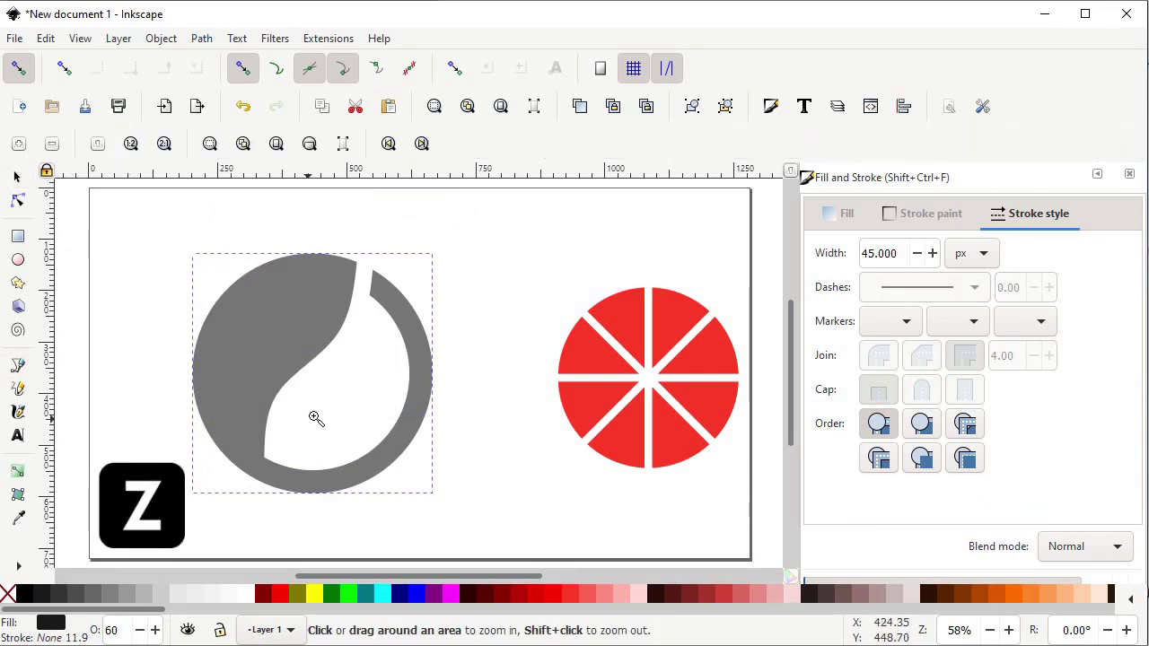
# - Delete the two nodes at the lower inner corner of the grey shape and lengthen the neighbouring node's handle to round the corner
pyautogui.moveTo(311, 411); pyautogui.dragTo(232, 494)
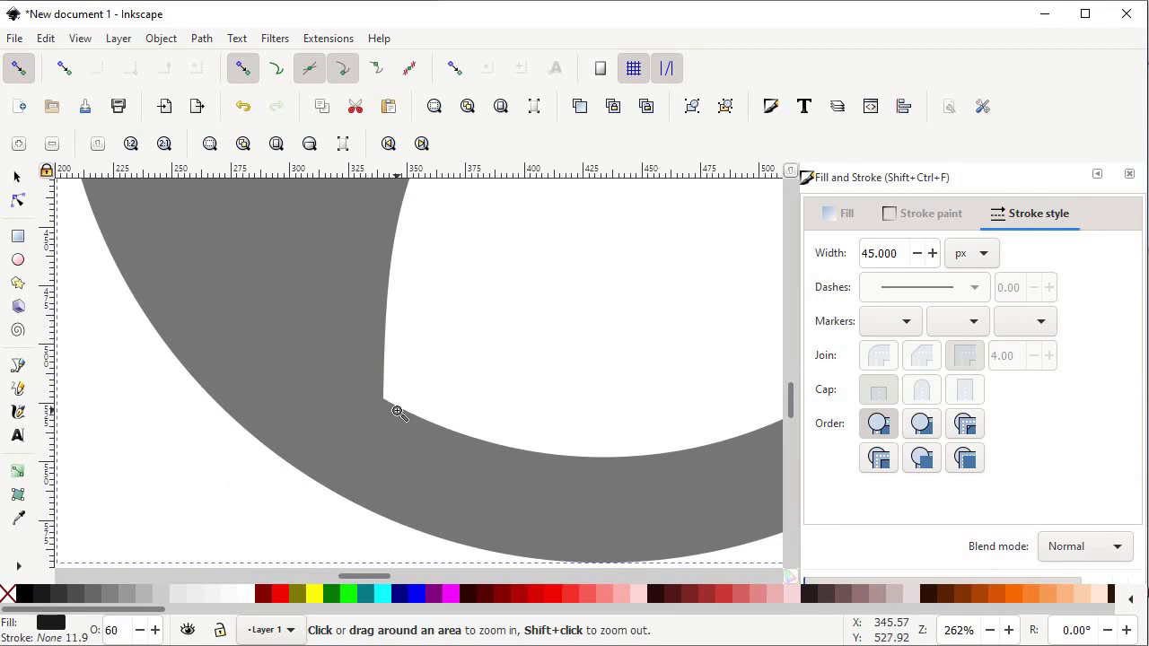
pyautogui.click(18, 200)
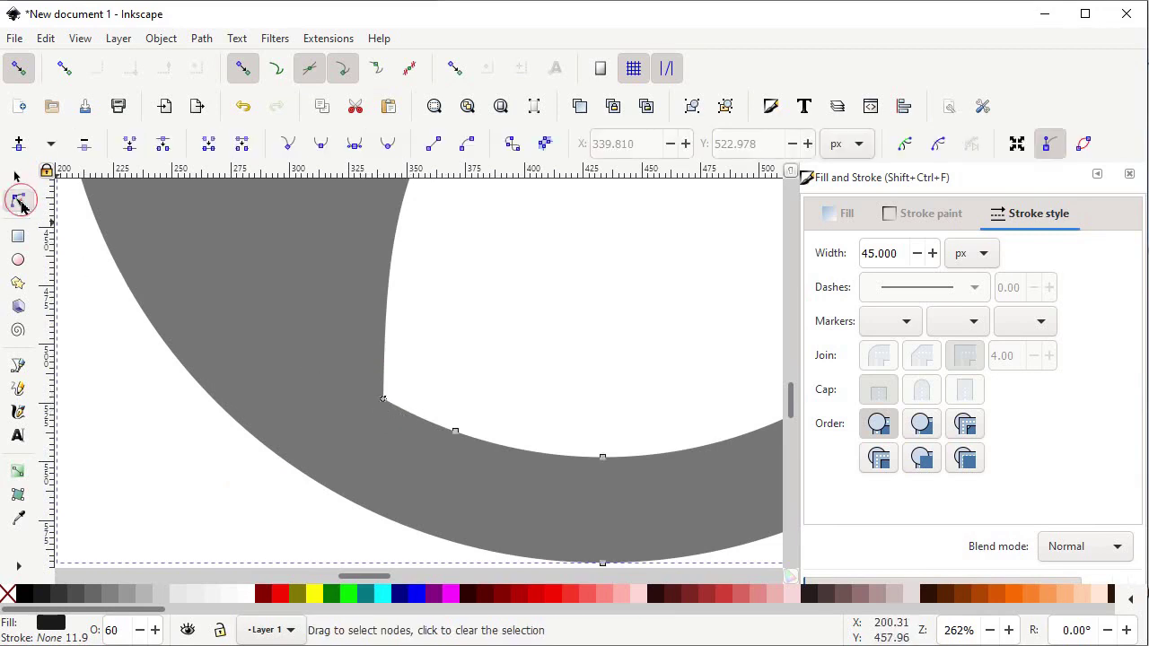
pyautogui.moveTo(421, 357); pyautogui.dragTo(338, 449)
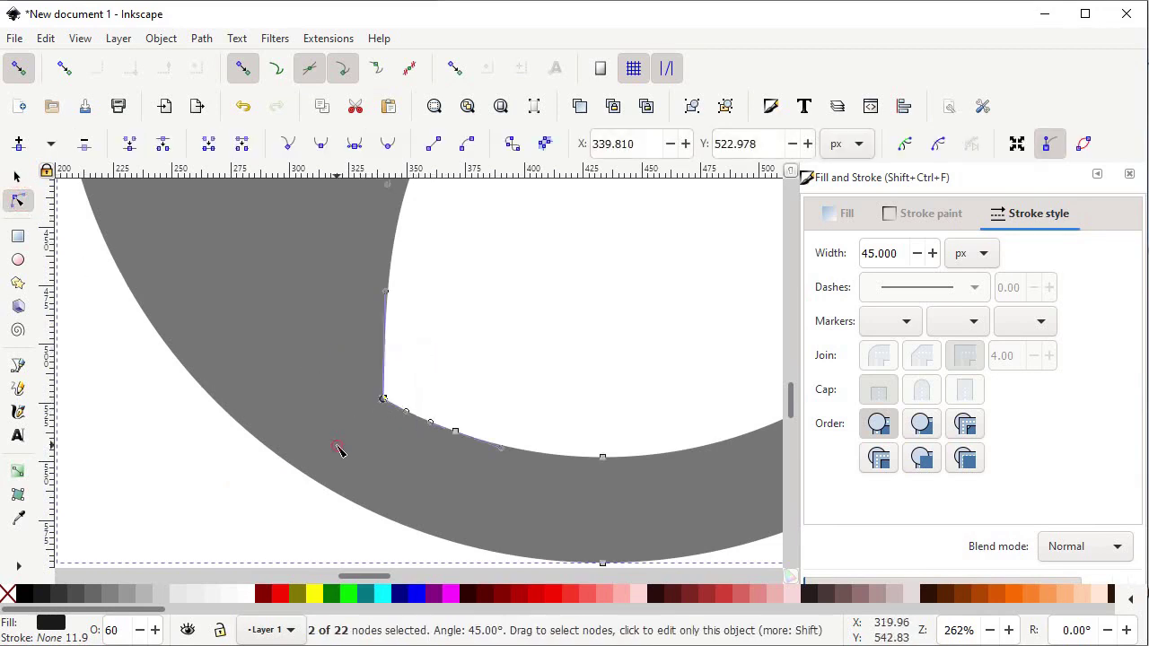
pyautogui.press('Delete')
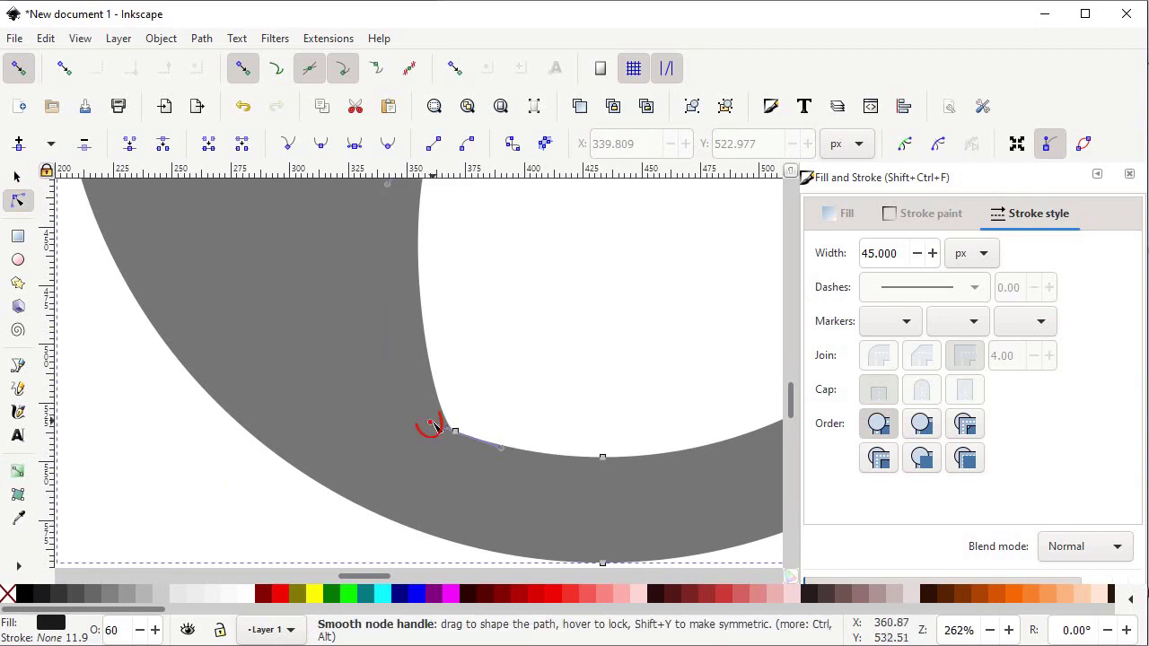
pyautogui.moveTo(430, 422); pyautogui.dragTo(341, 393)
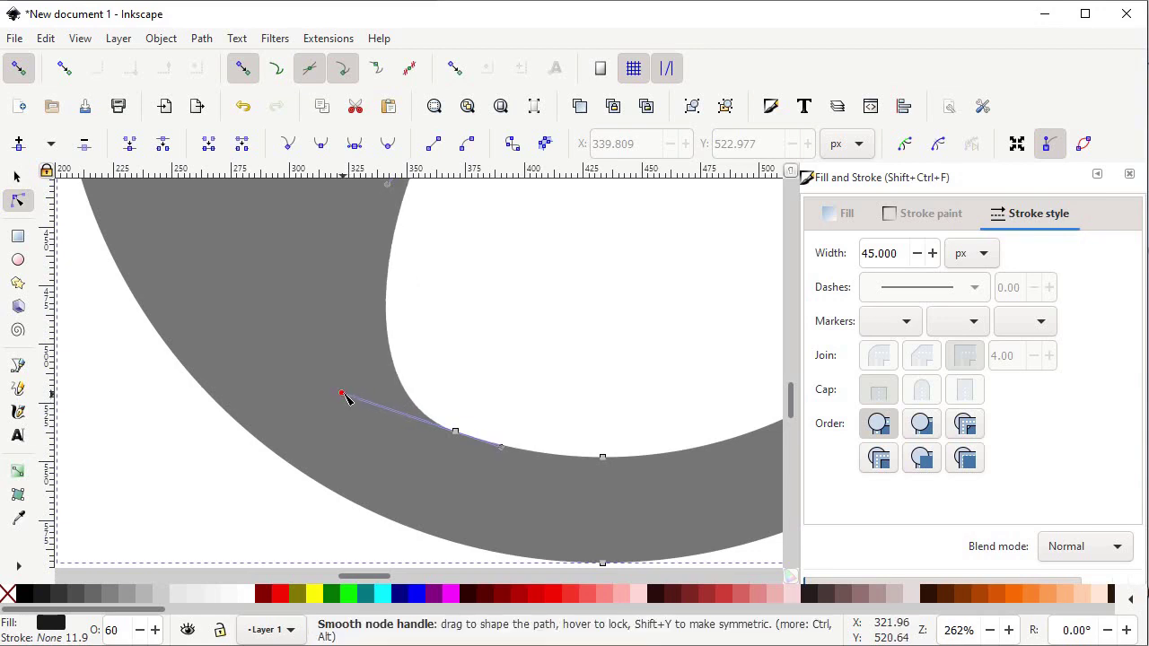
# - Center the segmented red circle on the grey ring shape both horizontally and vertically, relative to the last selected object
pyautogui.click(504, 107)
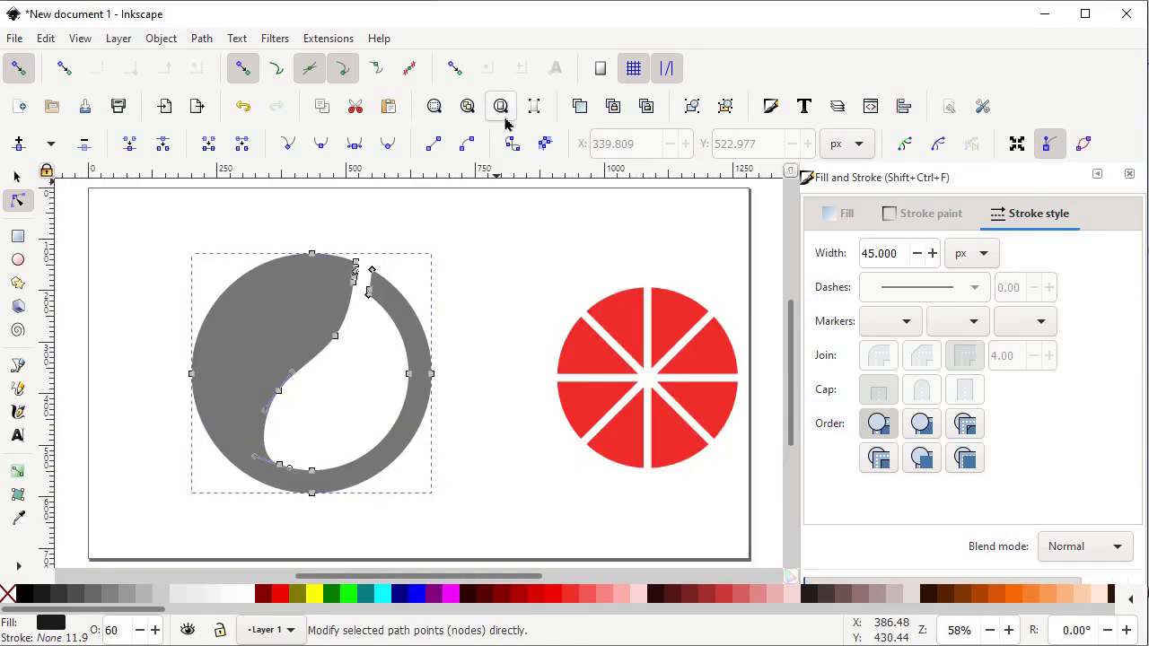
pyautogui.click(16, 177)
pyautogui.moveTo(746, 215); pyautogui.dragTo(139, 513)
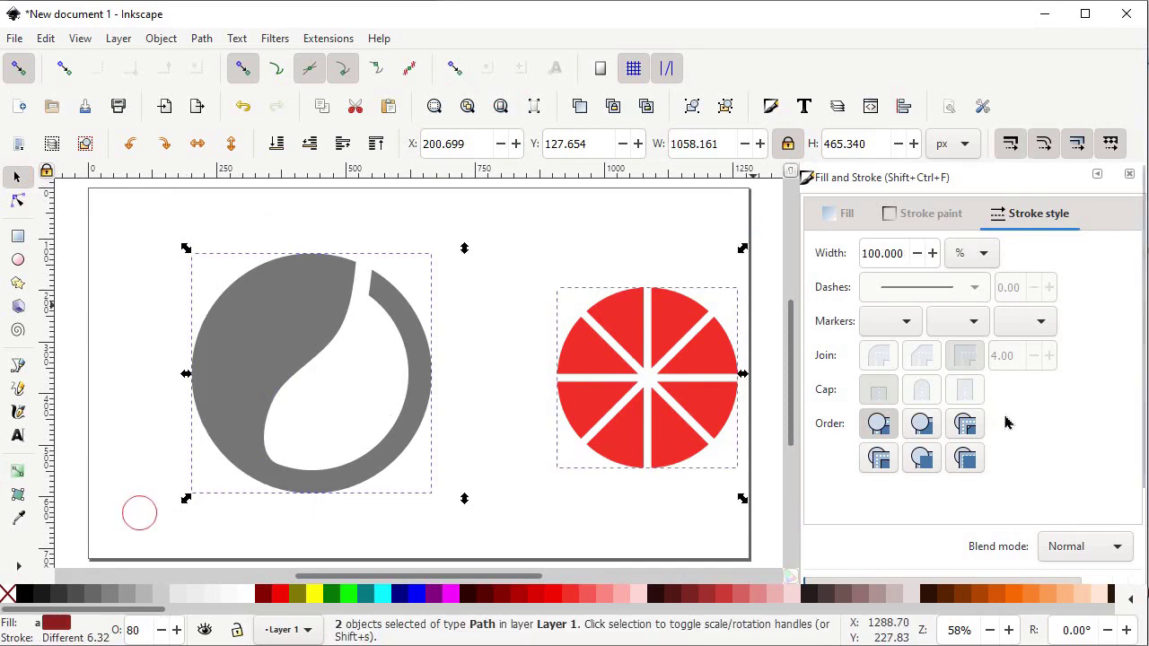
pyautogui.scroll(-2, 1005, 423)
pyautogui.click(924, 574)
pyautogui.scroll(2, 935, 328)
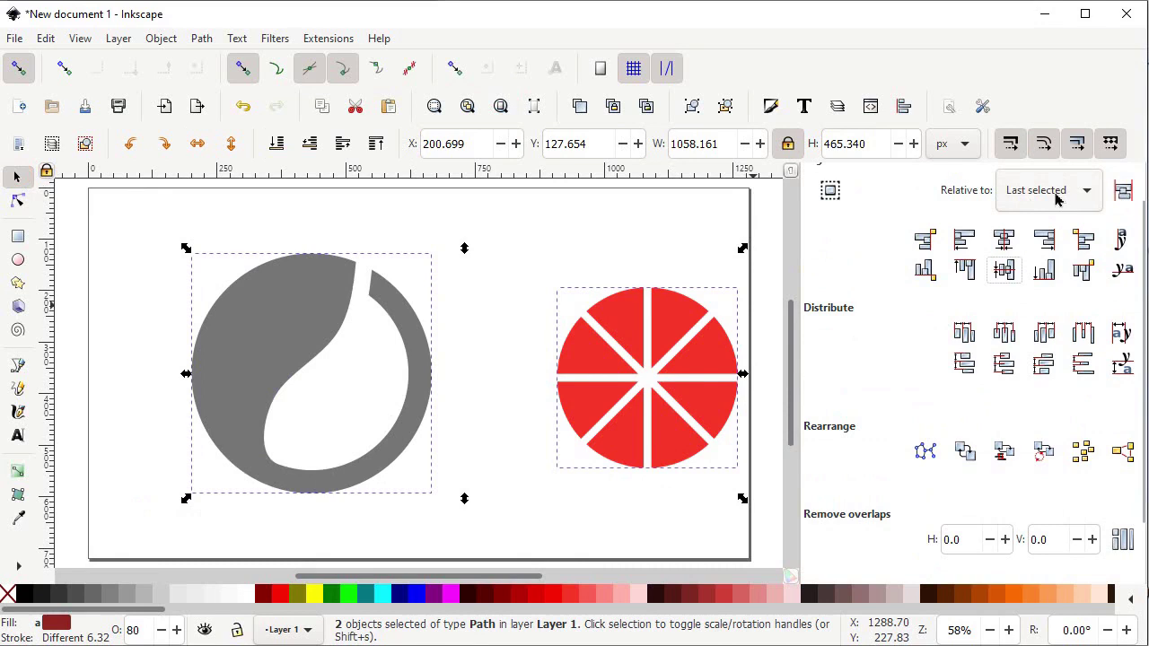
pyautogui.click(1005, 240)
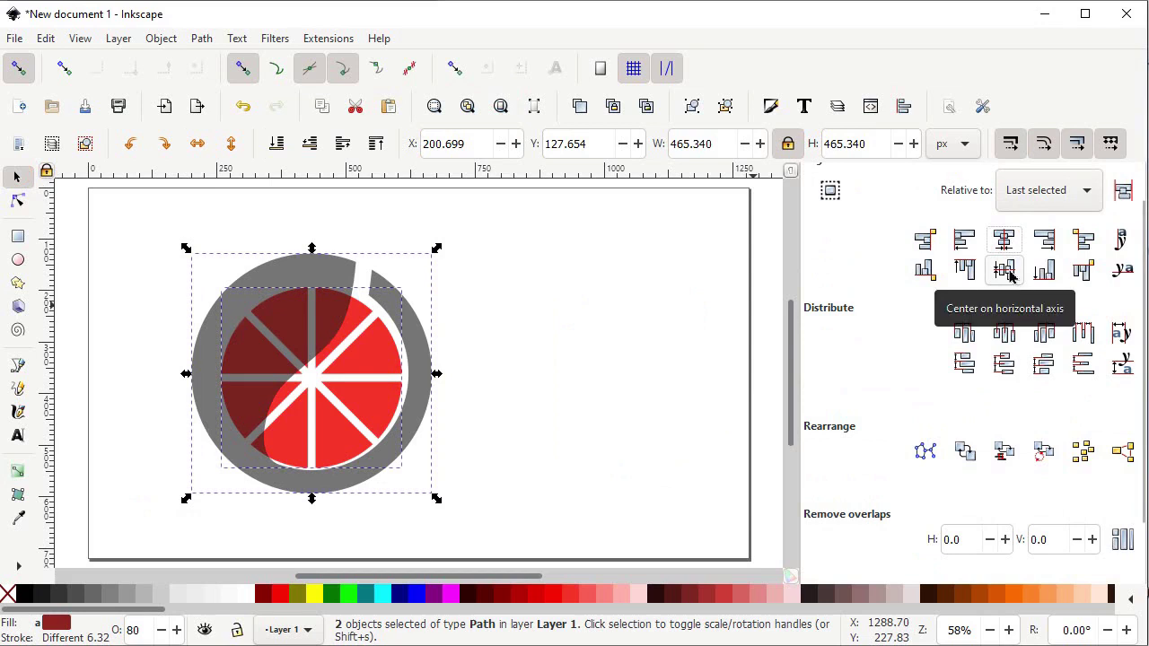
pyautogui.click(1009, 275)
pyautogui.press('Escape')
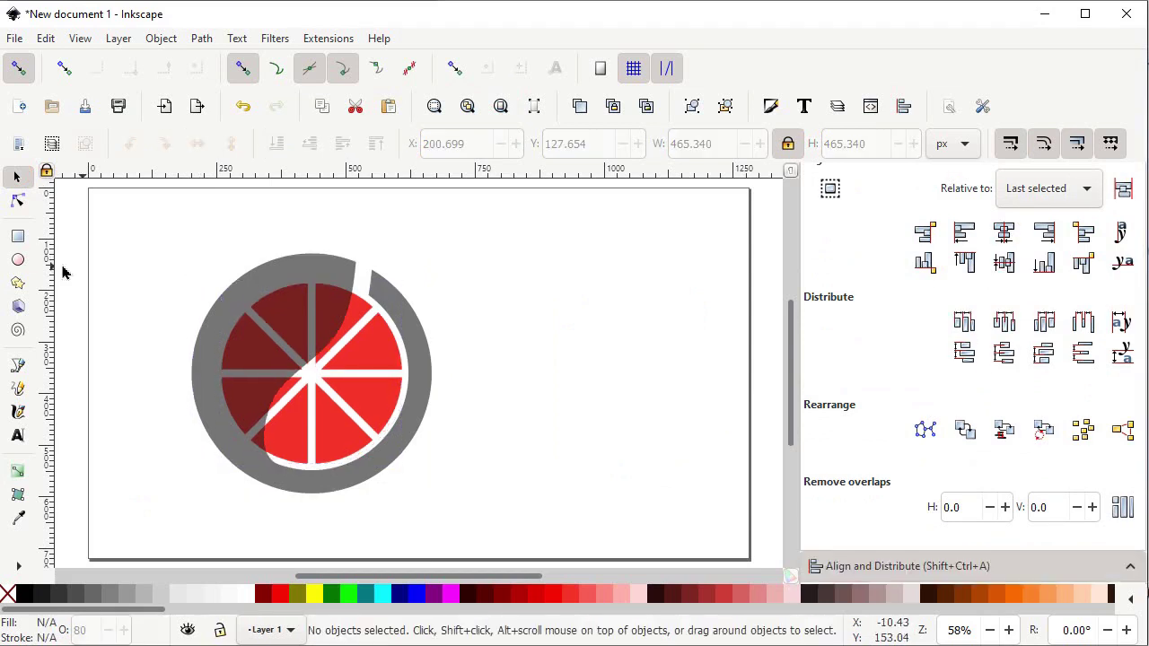
# - Draw a blue-outlined circle about 275 by 280 px beside the emblem, duplicate it and move the copy sideways so the two partly overlap
pyautogui.click(16, 260)
pyautogui.moveTo(462, 304); pyautogui.dragTo(601, 445)
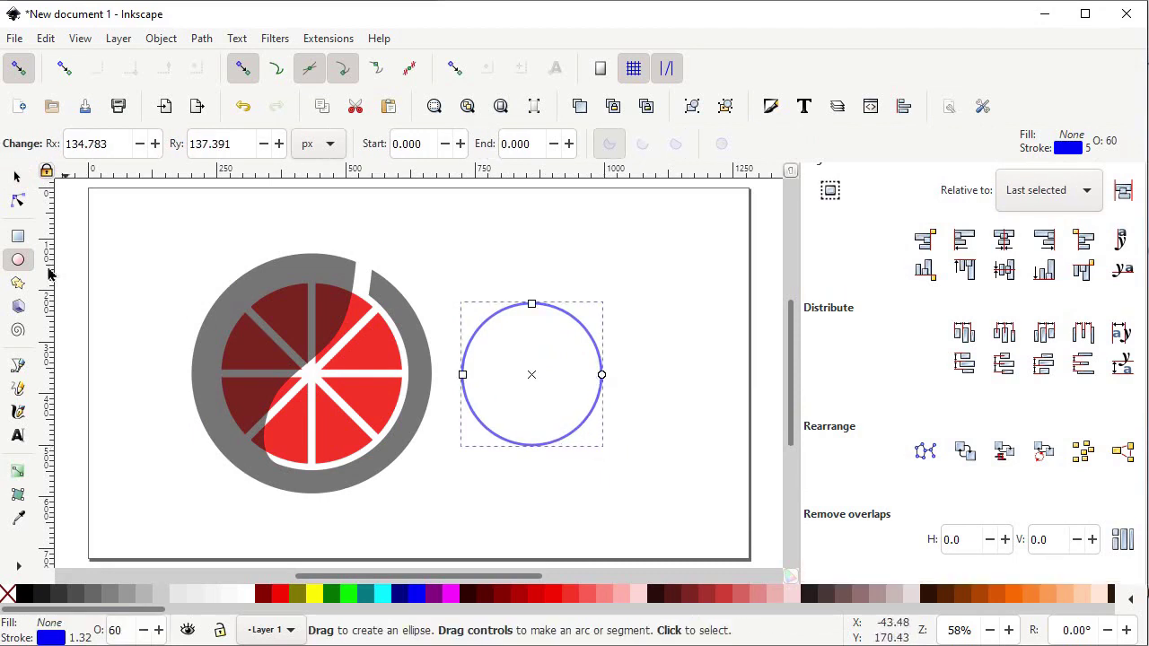
pyautogui.click(14, 178)
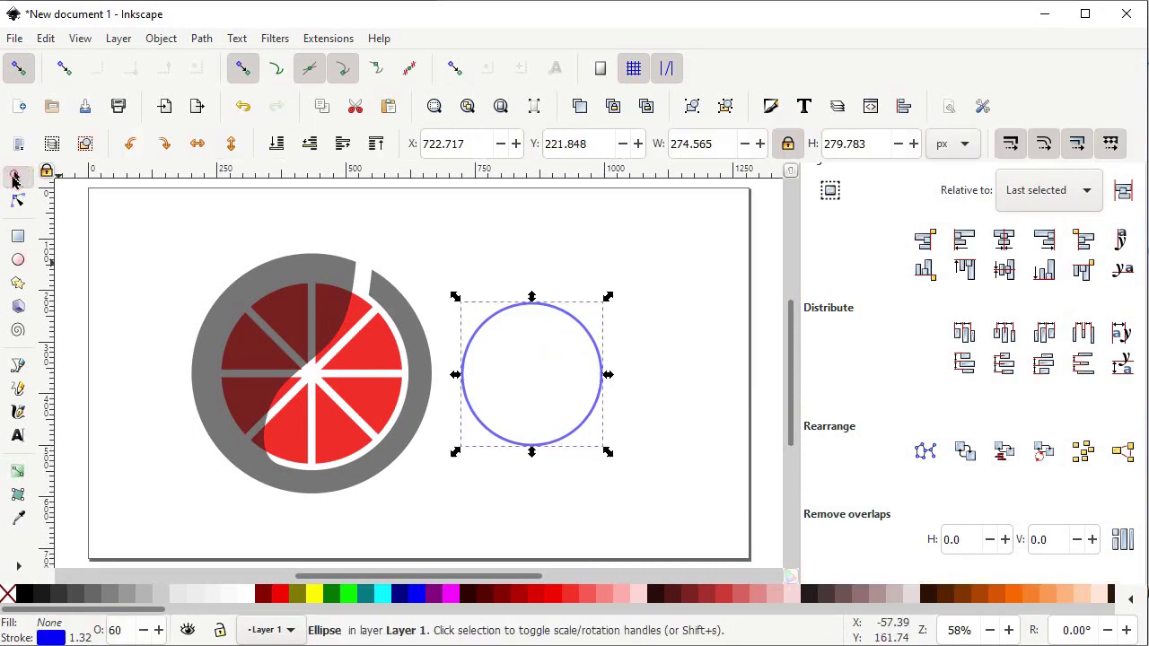
pyautogui.rightClick(489, 316)
pyautogui.click(535, 270)
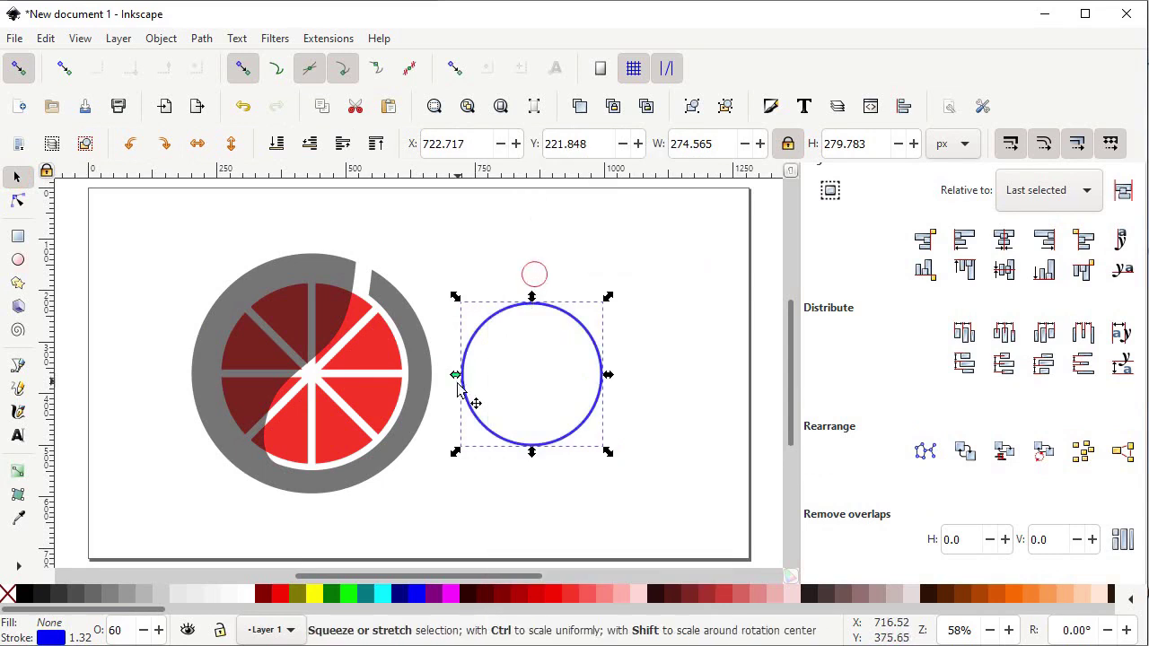
pyautogui.moveTo(476, 392); pyautogui.dragTo(588, 392)
# - Intersect the two overlapping blue circles into a single leaf shape
pyautogui.moveTo(759, 266); pyautogui.dragTo(448, 469)
pyautogui.click(201, 38)
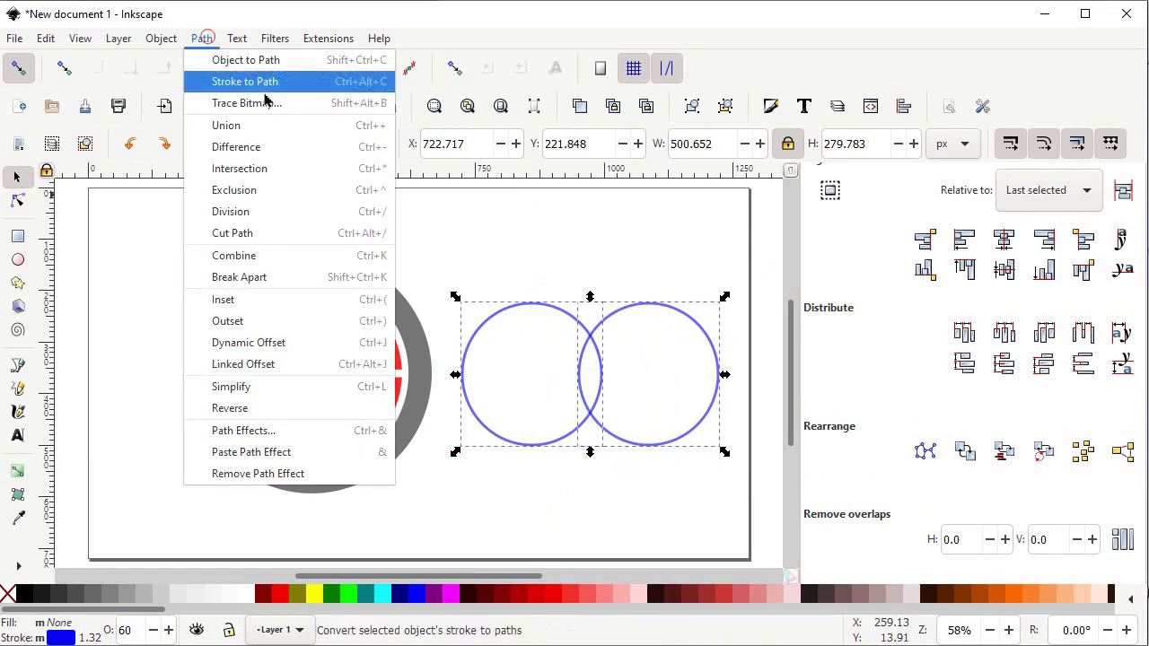
pyautogui.click(249, 168)
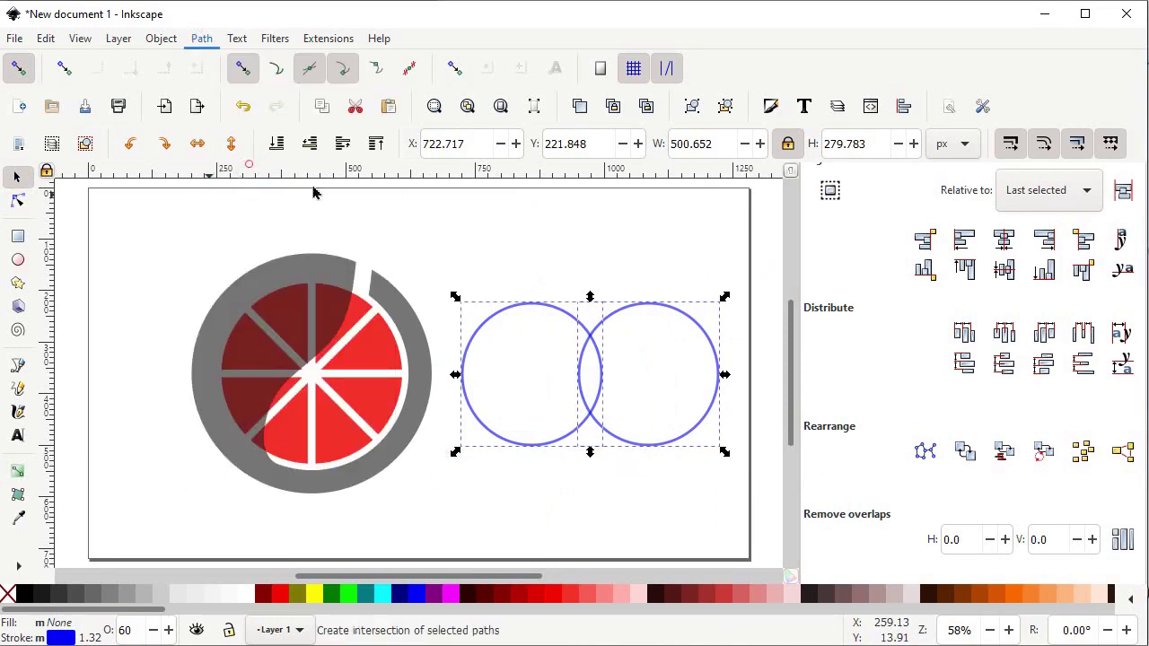
# - Remove the leaf shape's outline and fill it with green
pyautogui.keyDown('shift'); pyautogui.click(596, 406); pyautogui.keyUp('shift')
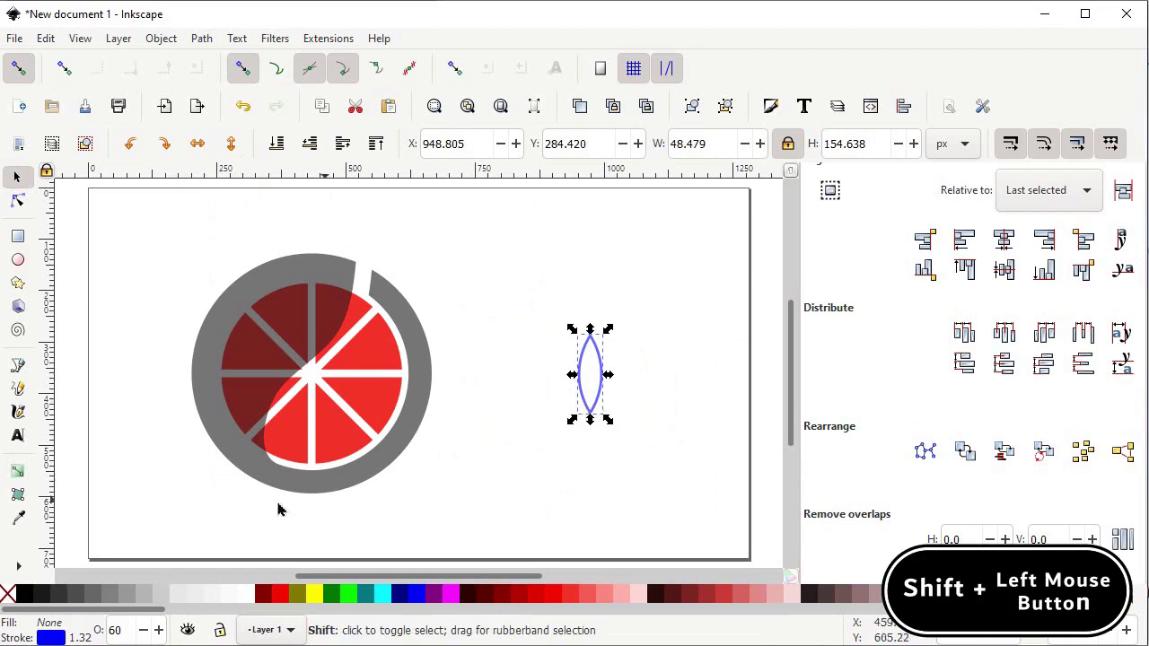
pyautogui.keyDown('shift'); pyautogui.click(10, 594); pyautogui.keyUp('shift')
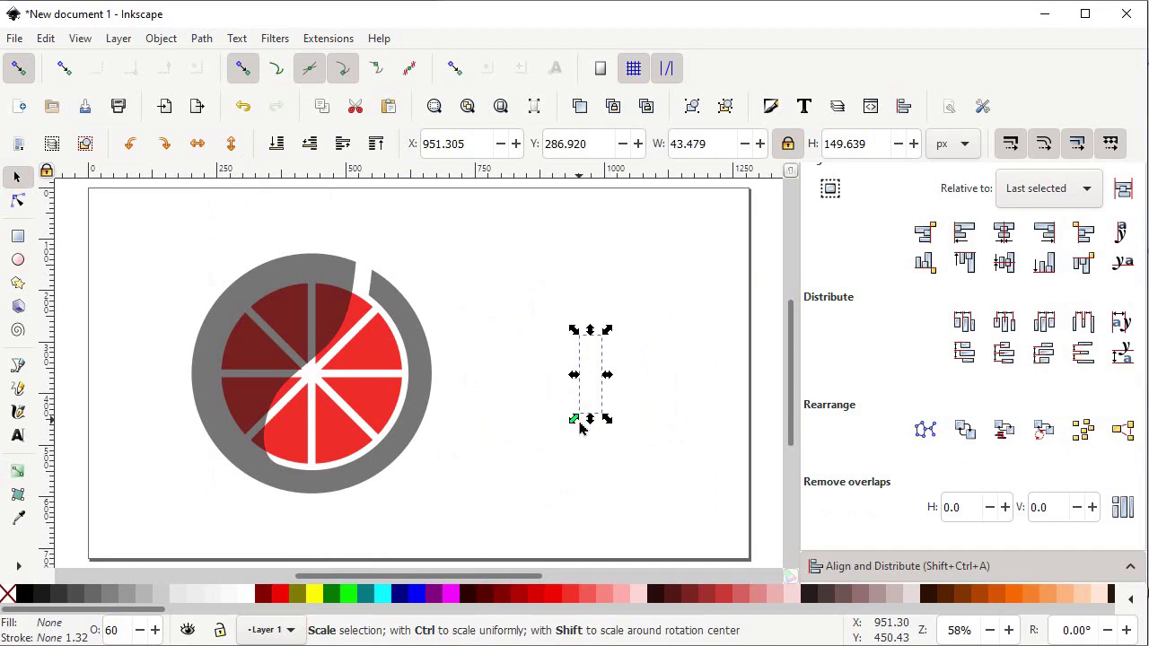
pyautogui.click(331, 594)
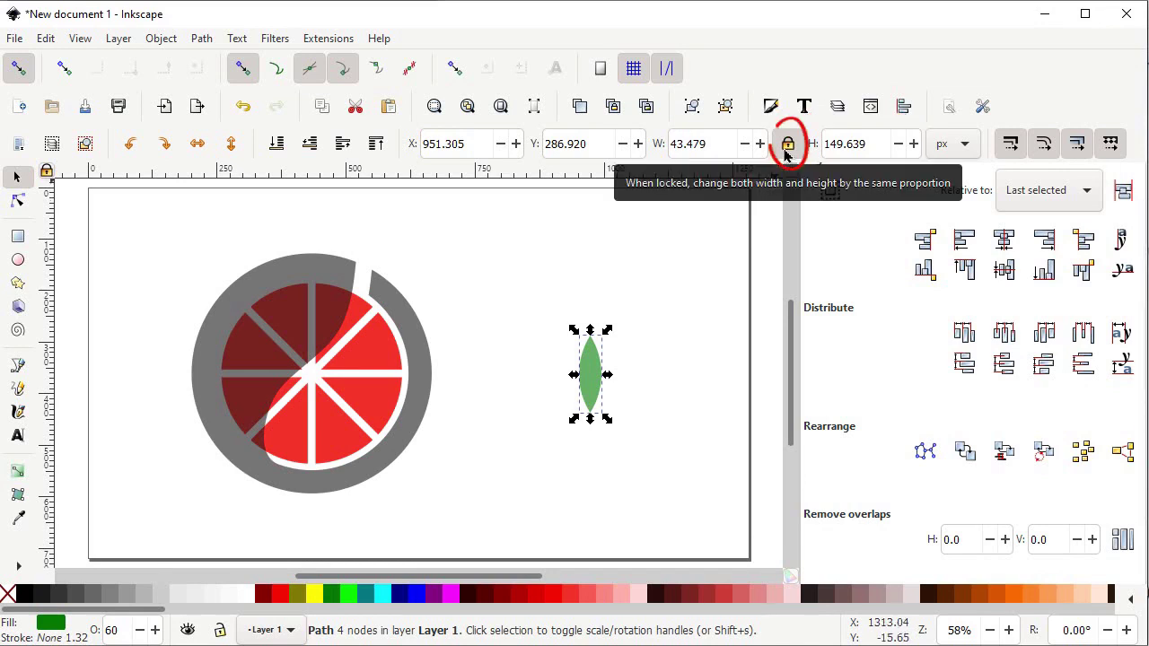
# - Resize the green leaf without locked proportions to 45 px wide and 125 px high
pyautogui.click(715, 144)
pyautogui.write('45')
pyautogui.press('Return')
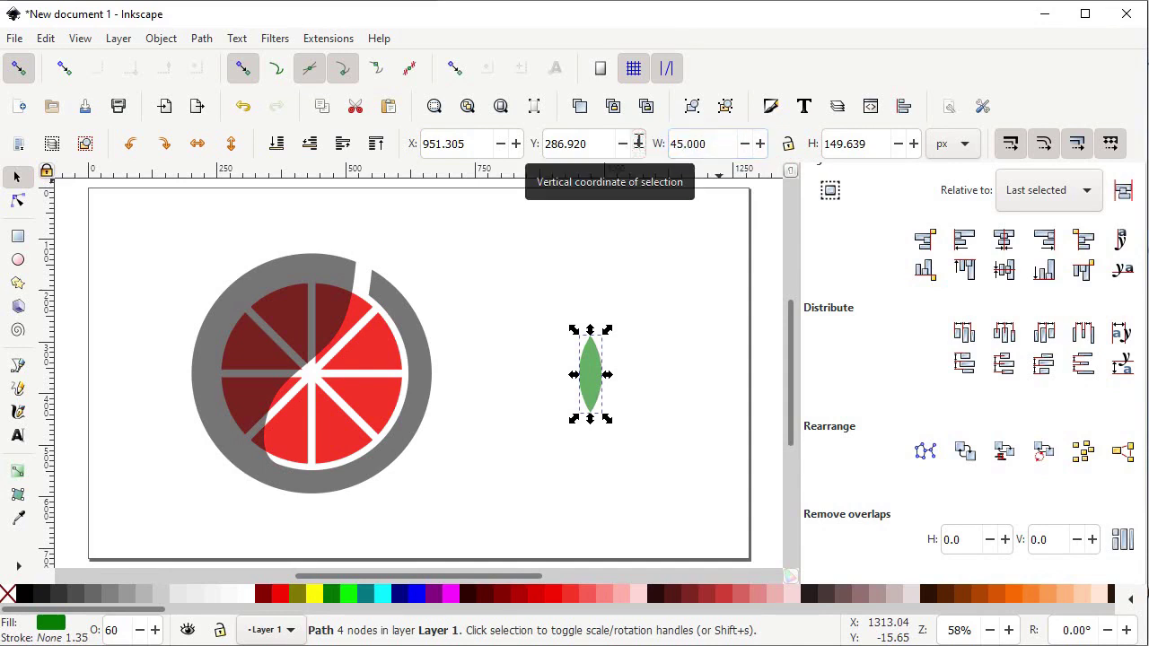
pyautogui.click(867, 143)
pyautogui.write('125')
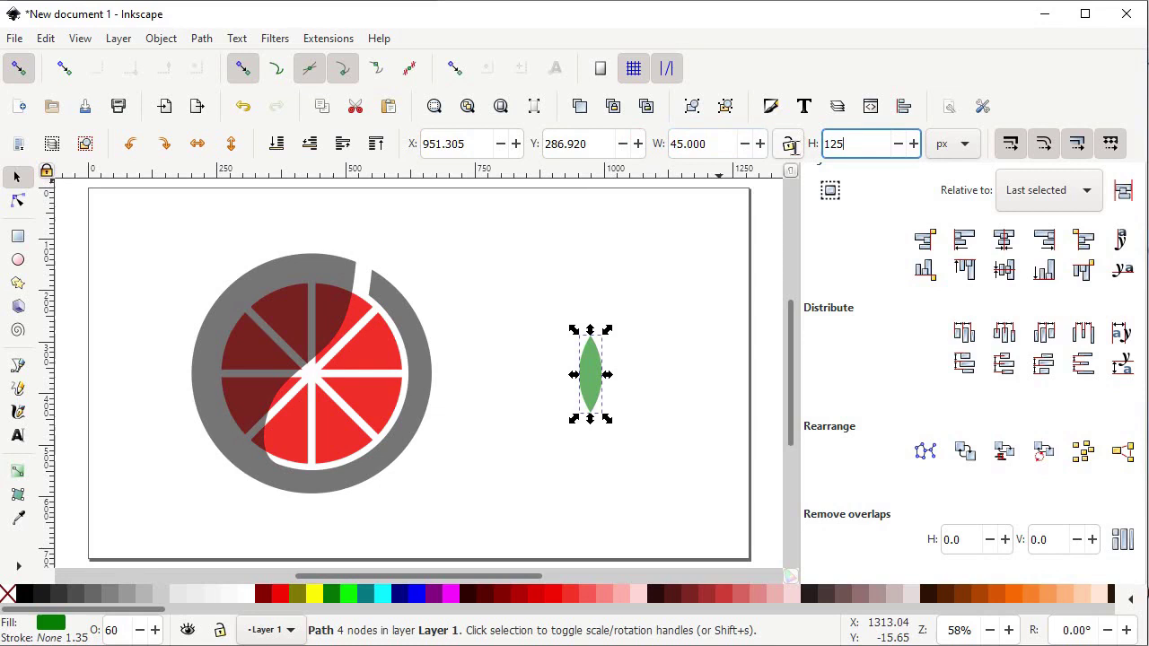
pyautogui.press('Return')
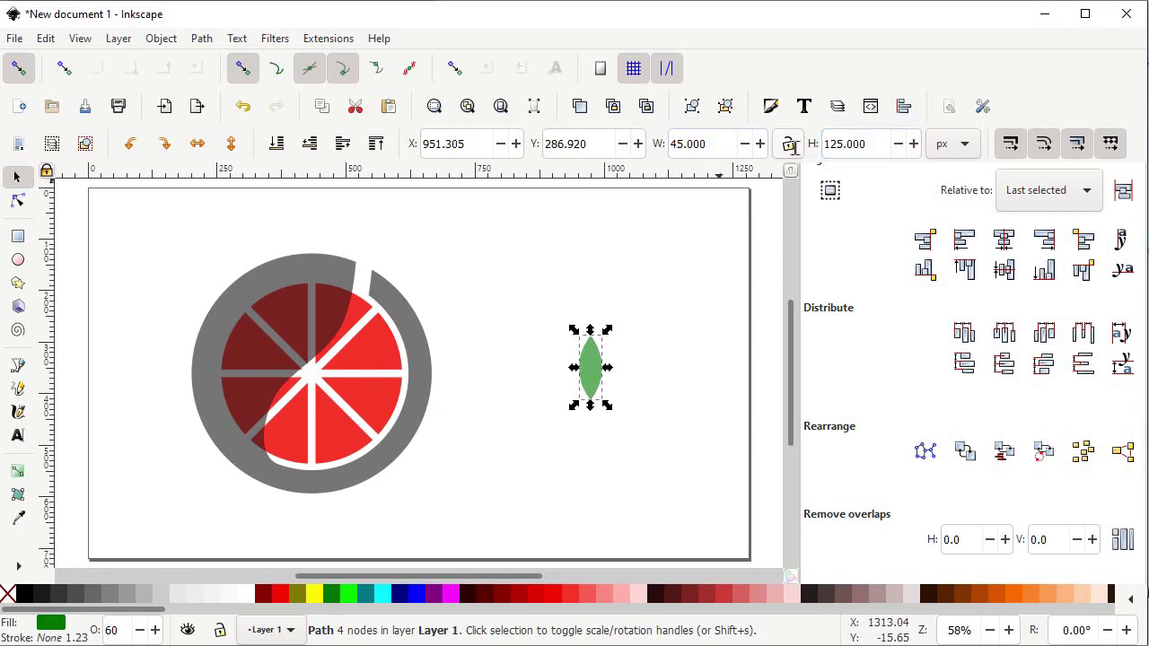
# - Rotate the green leaf 45° clockwise with the Transform settings
pyautogui.click(154, 41)
pyautogui.click(210, 558)
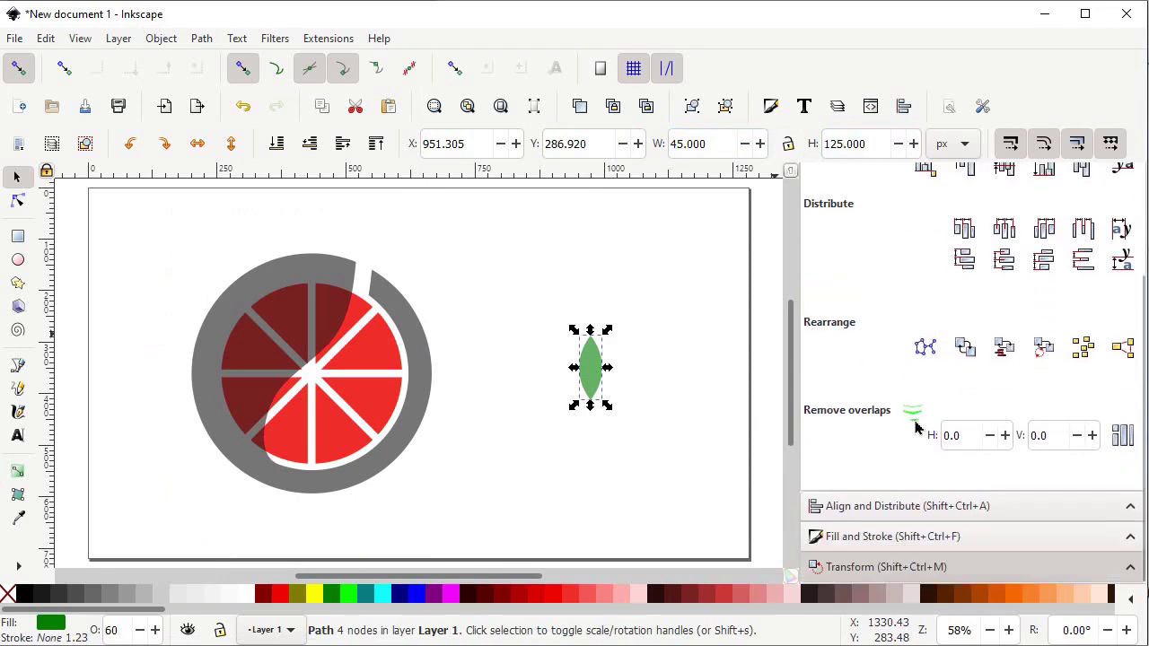
pyautogui.click(927, 548)
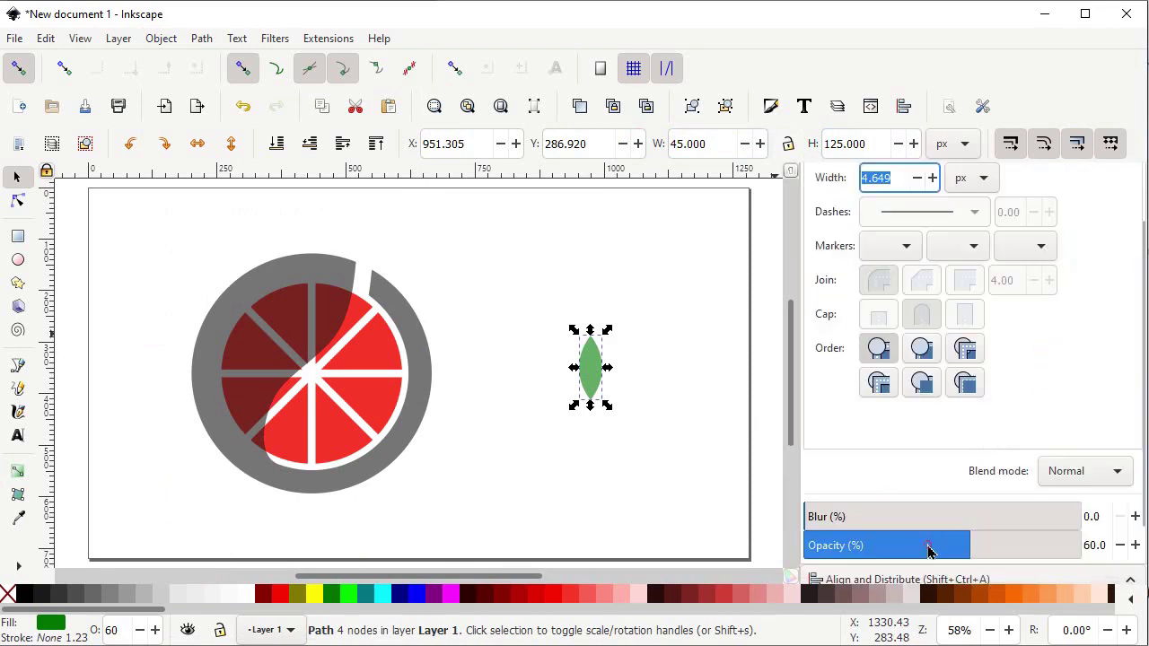
pyautogui.click(870, 567)
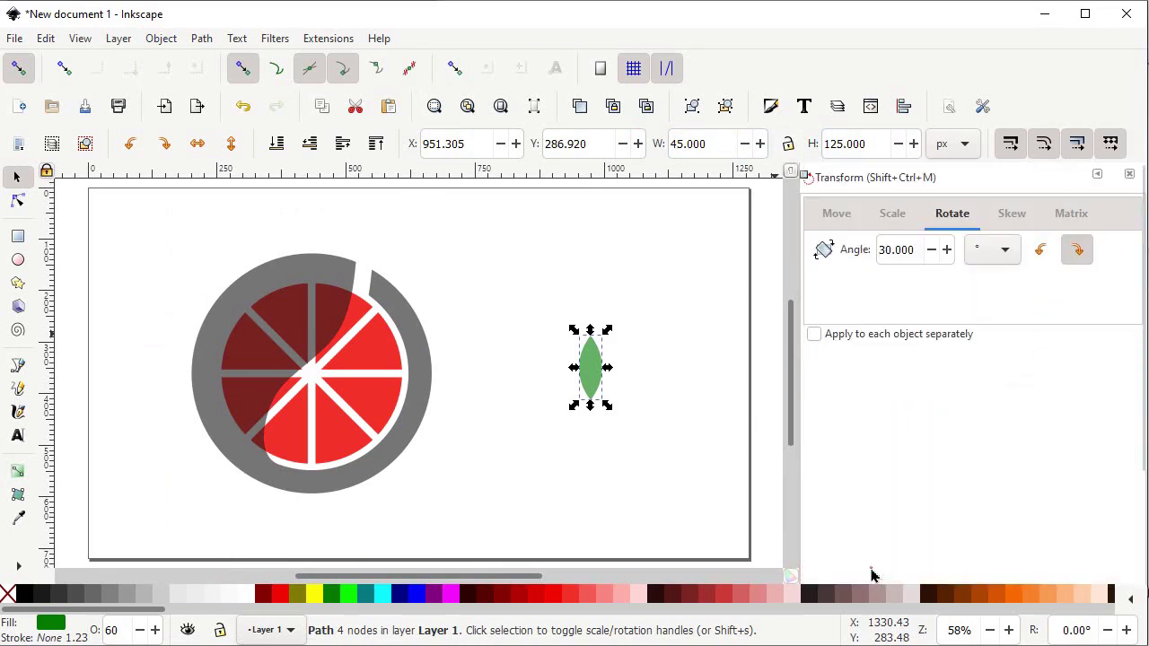
pyautogui.moveTo(922, 250); pyautogui.dragTo(859, 249)
pyautogui.write('45')
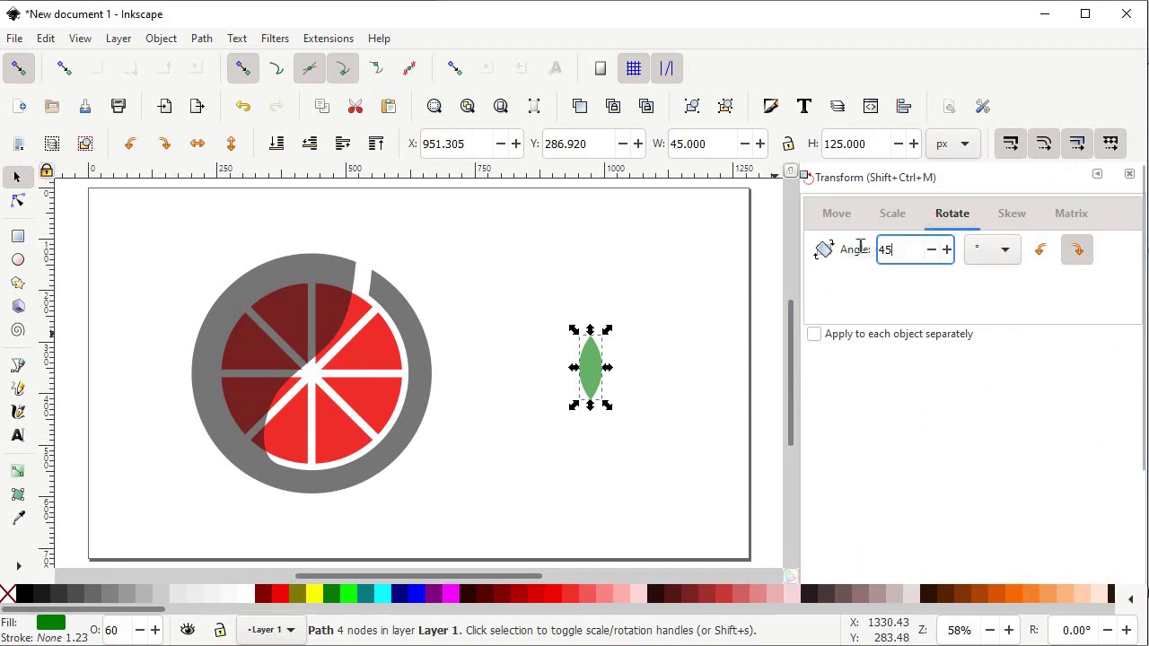
pyautogui.click(1083, 257)
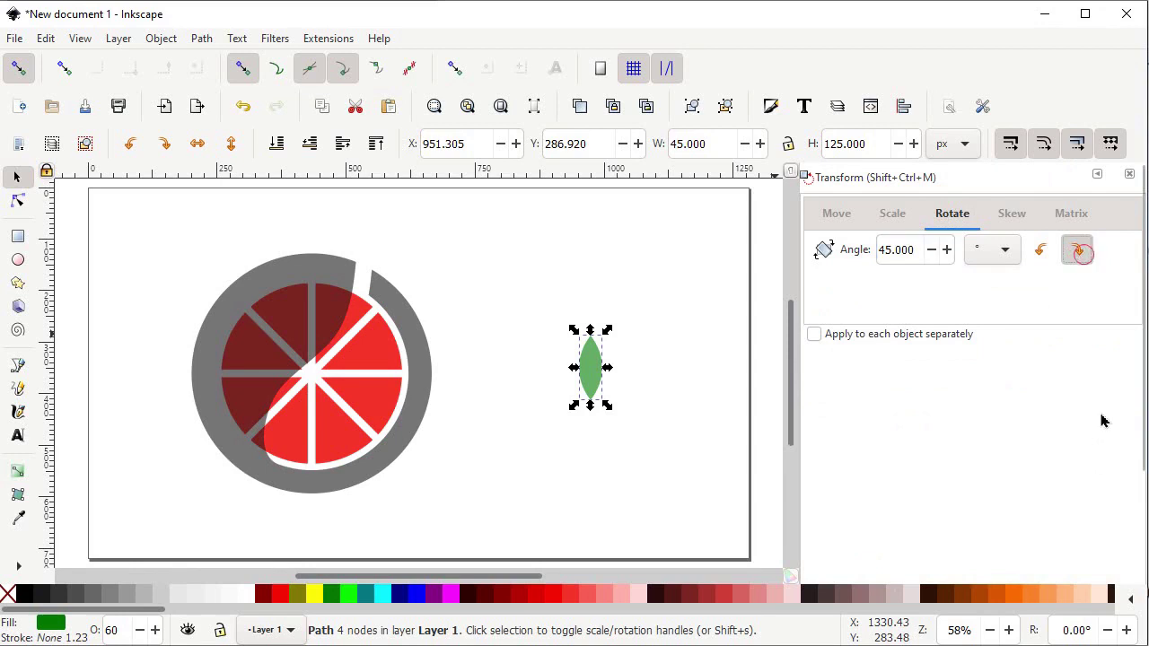
pyautogui.scroll(-2, 1072, 431)
pyautogui.click(1096, 562)
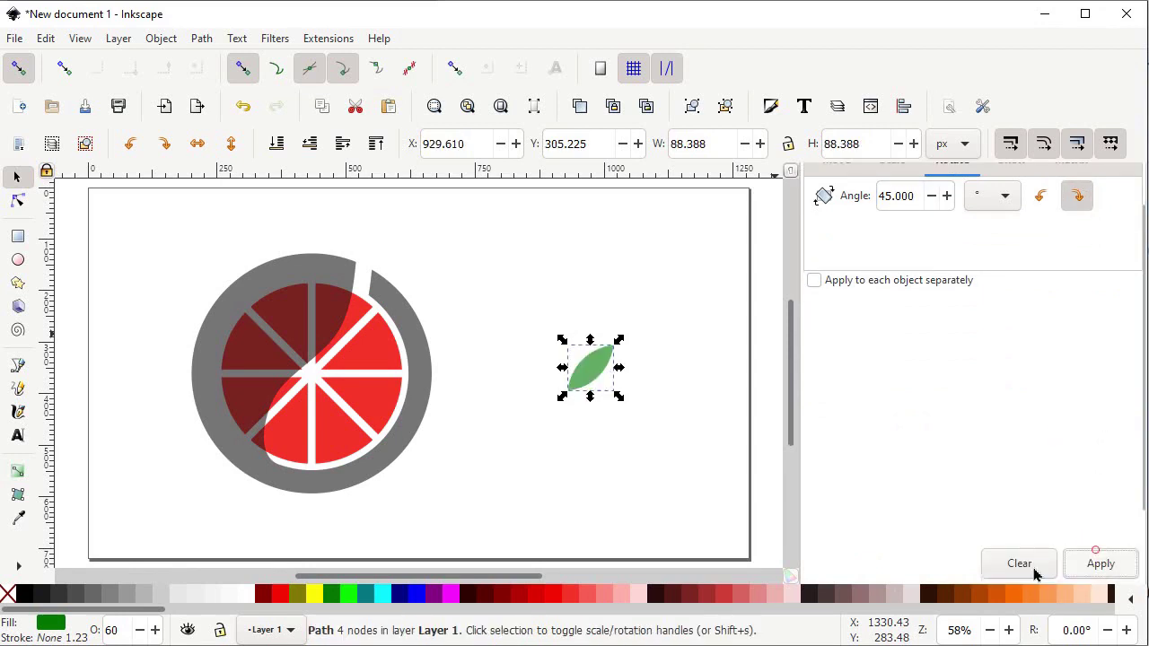
# - Shift the leaf to the right, then place a horizontally flipped duplicate about 151 px to its left at the same height
pyautogui.moveTo(591, 366); pyautogui.dragTo(664, 381)
pyautogui.rightClick(664, 381)
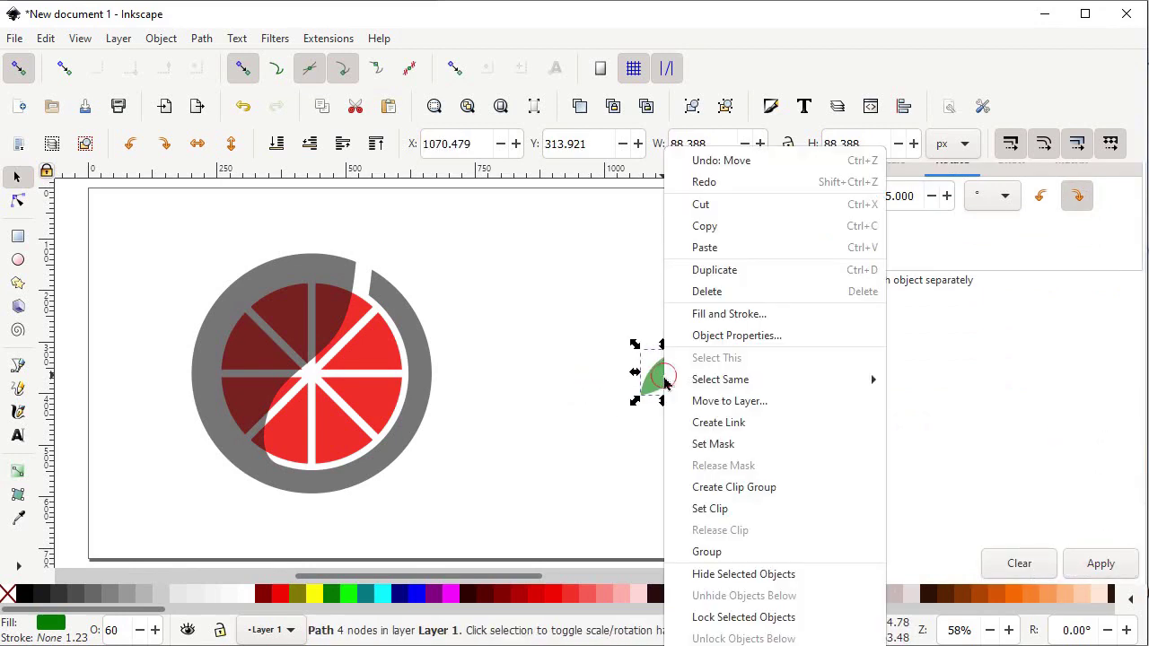
pyautogui.click(744, 269)
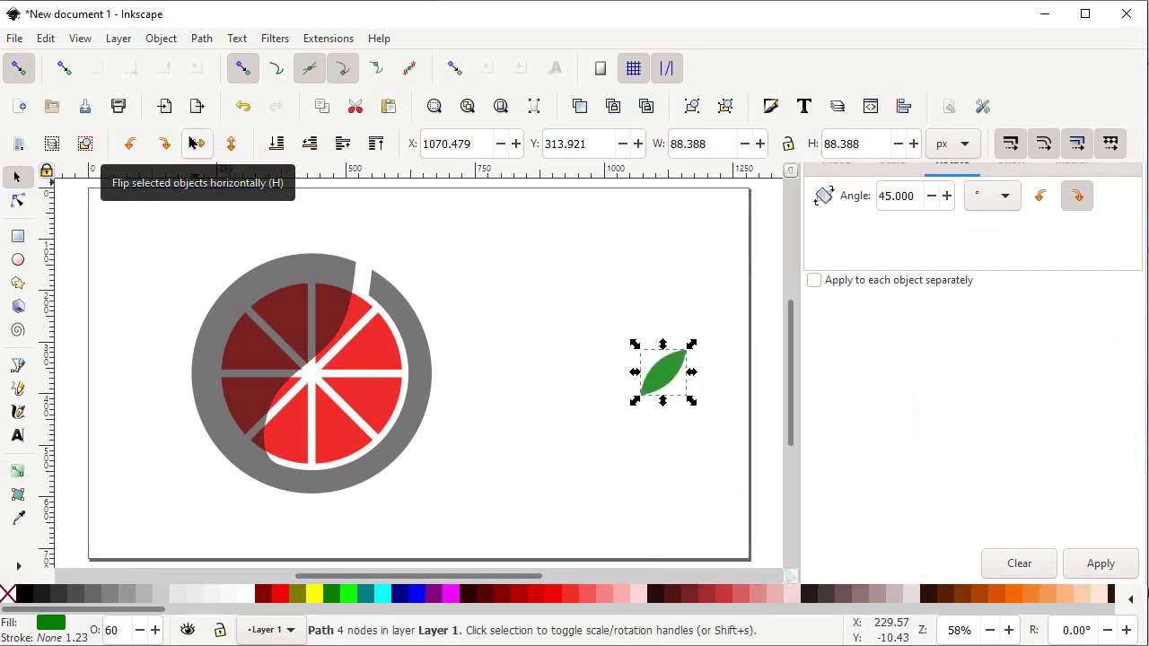
pyautogui.click(195, 143)
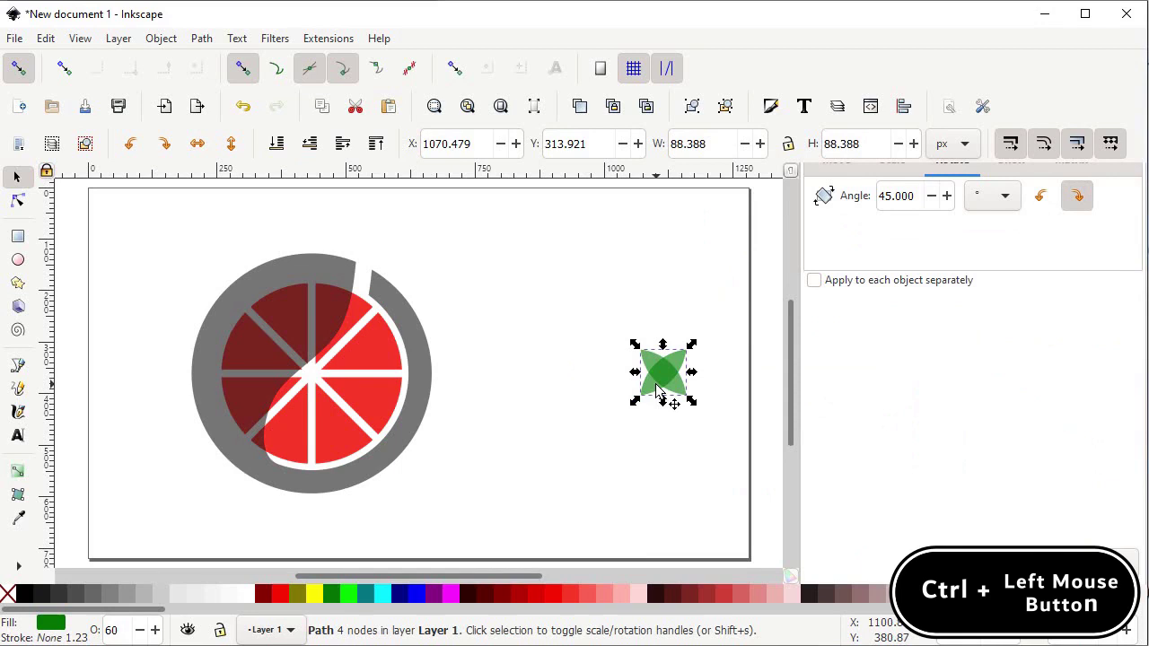
pyautogui.press('ctrl')
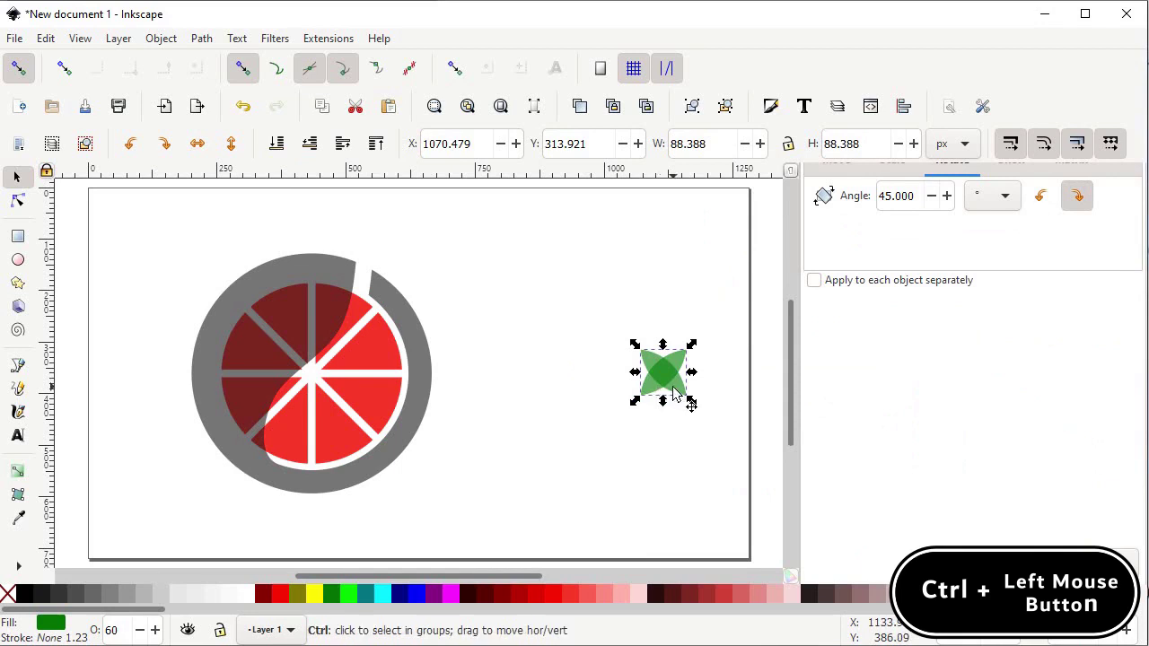
pyautogui.moveTo(675, 395); pyautogui.dragTo(589, 398)
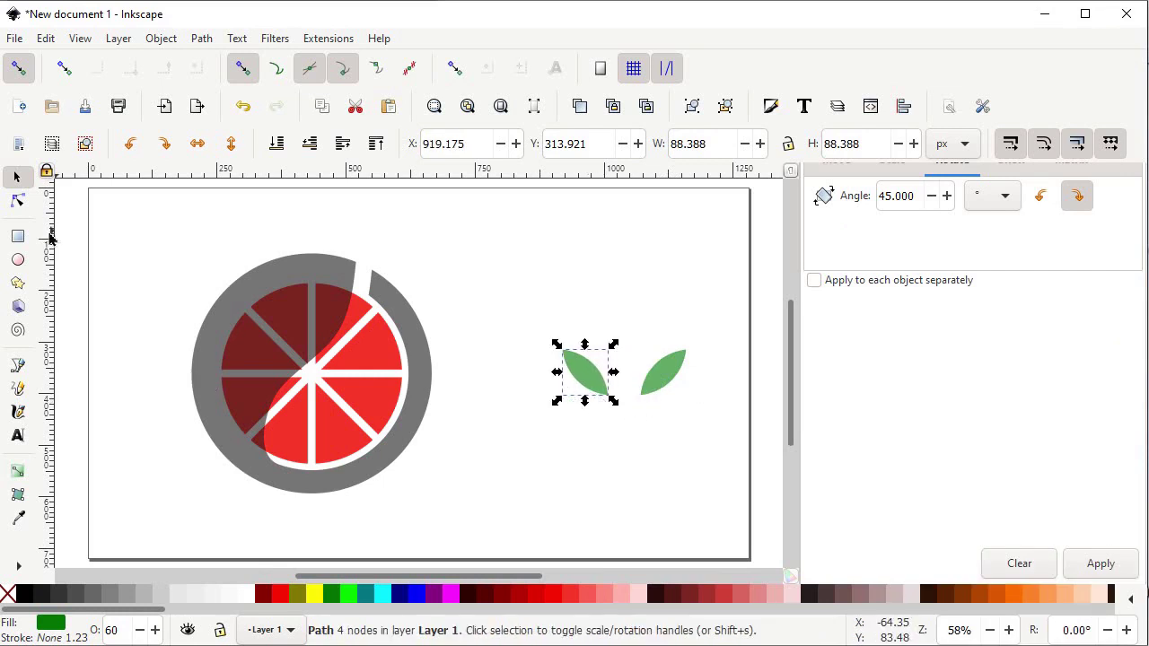
# - Draw a green vertical rectangle between the two leaves as a stem and size it 20 px wide and 160 px high
pyautogui.click(17, 236)
pyautogui.moveTo(616, 300); pyautogui.dragTo(640, 395)
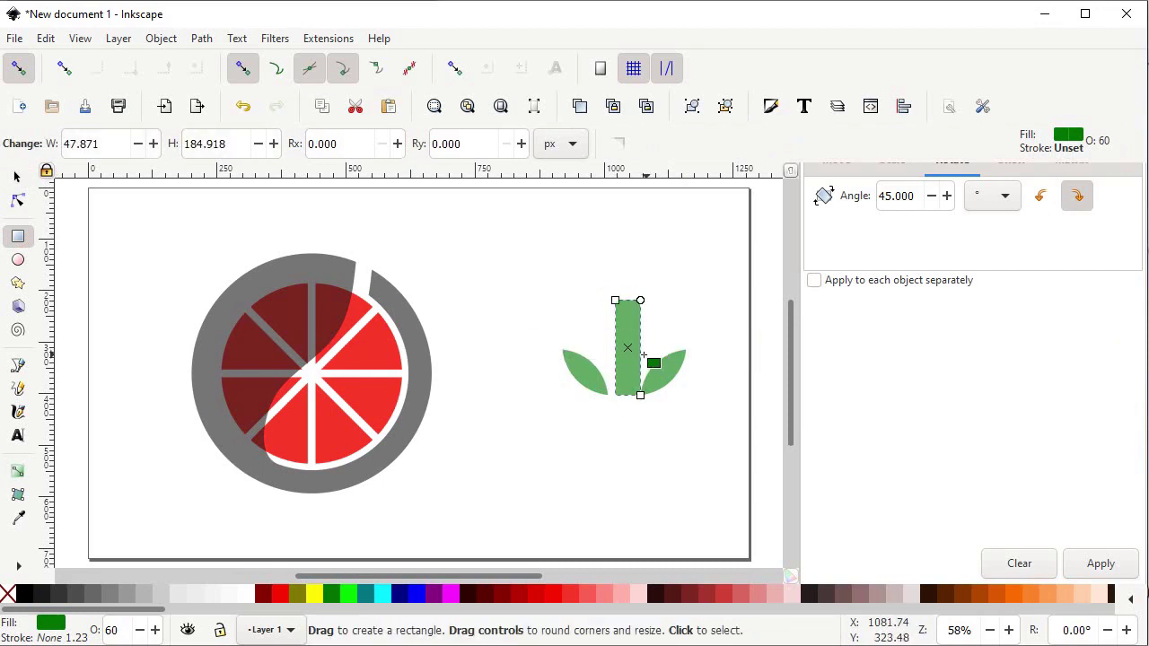
pyautogui.click(17, 179)
pyautogui.click(636, 305)
pyautogui.moveTo(720, 142); pyautogui.dragTo(662, 142)
pyautogui.write('20')
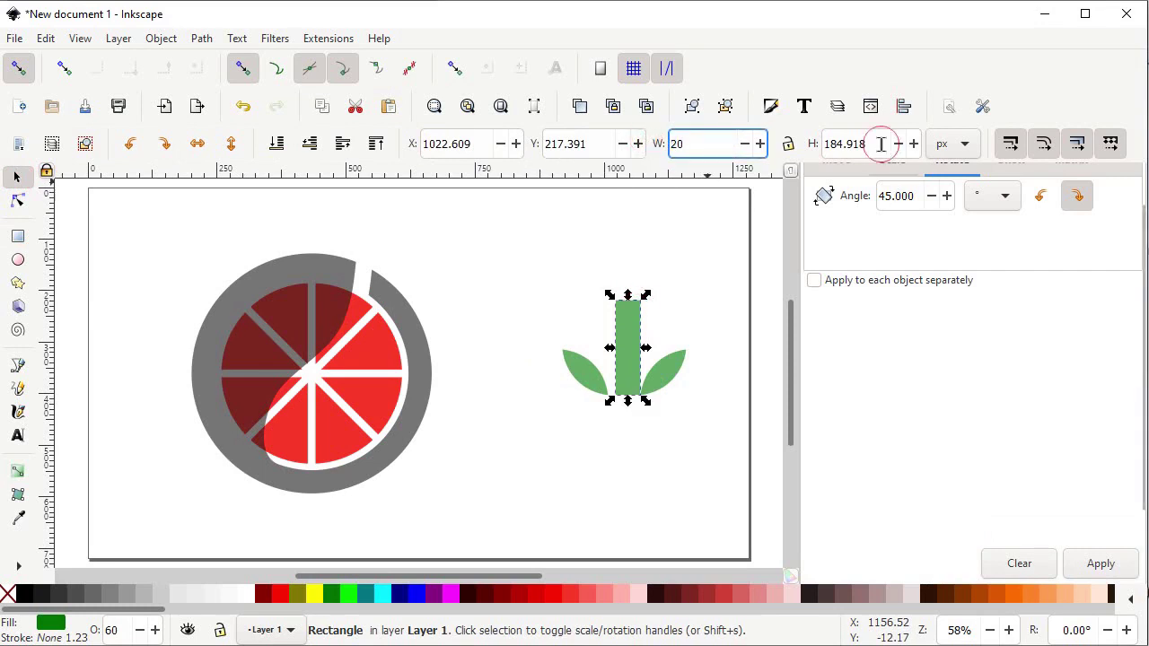
pyautogui.press('Tab')
pyautogui.write('160')
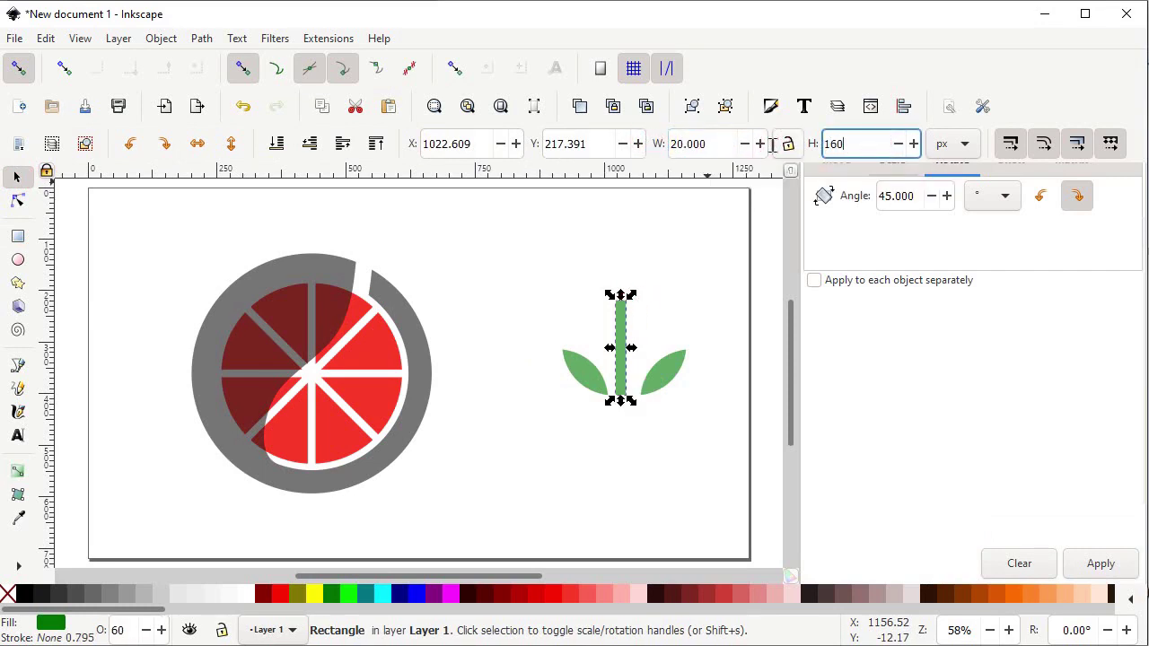
pyautogui.press('Return')
# - Select both leaves and the stem and align their bottom edges to the last selected object
pyautogui.click(643, 451)
pyautogui.moveTo(526, 243); pyautogui.dragTo(749, 449)
pyautogui.scroll(-1, 942, 469)
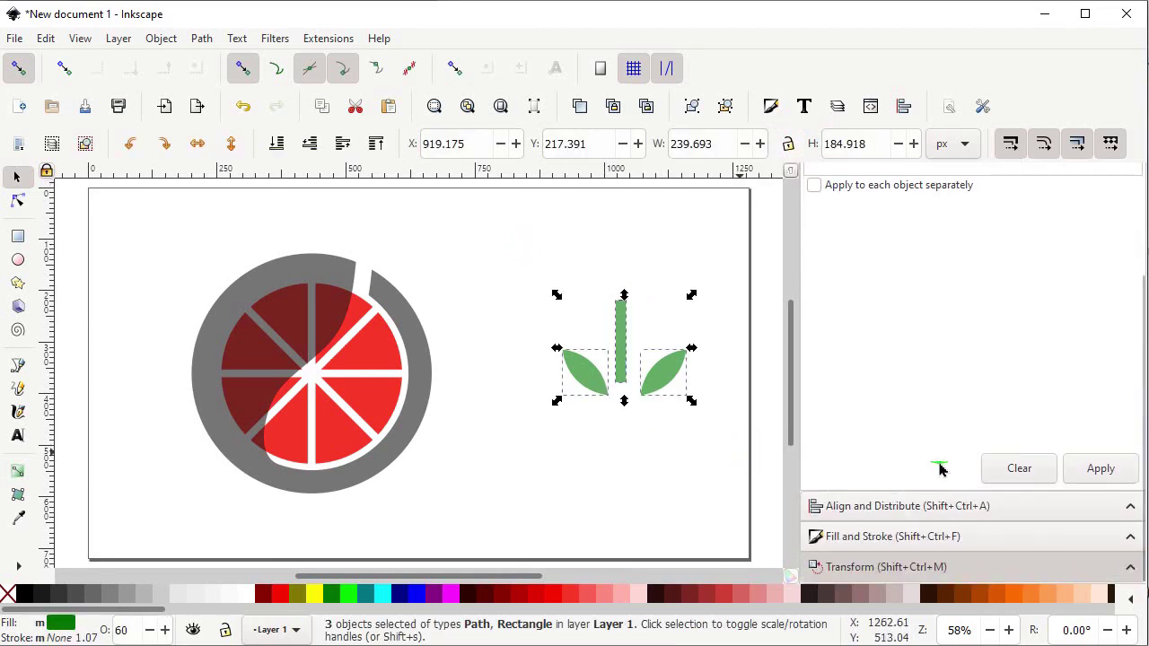
pyautogui.click(910, 506)
pyautogui.scroll(2, 933, 399)
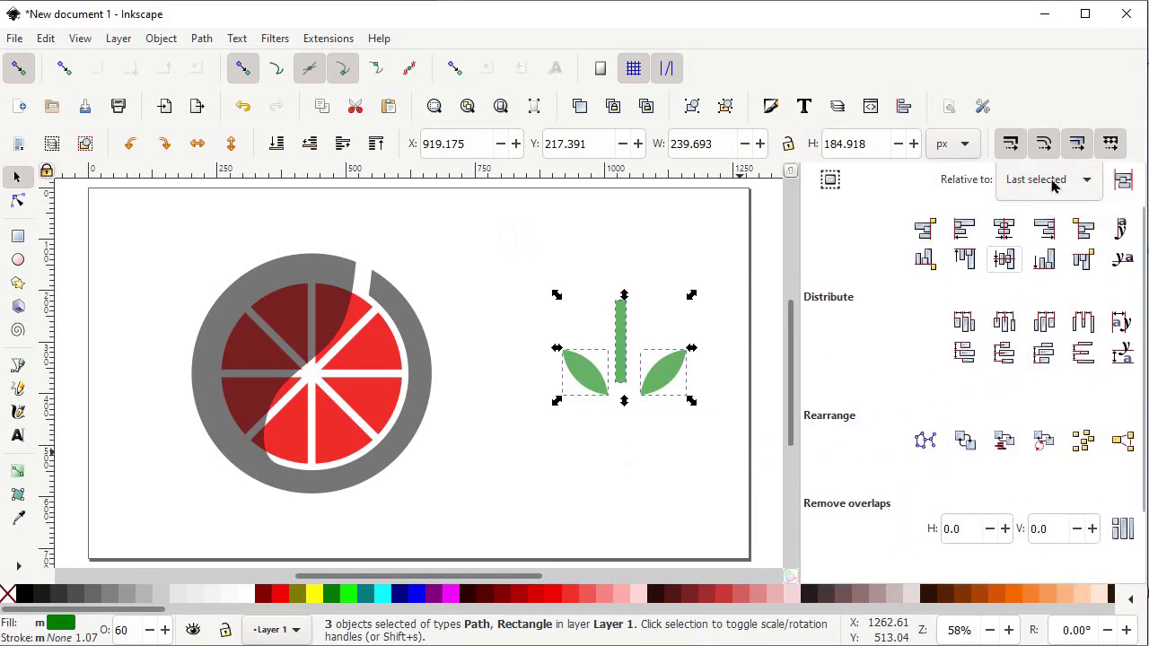
pyautogui.click(1050, 261)
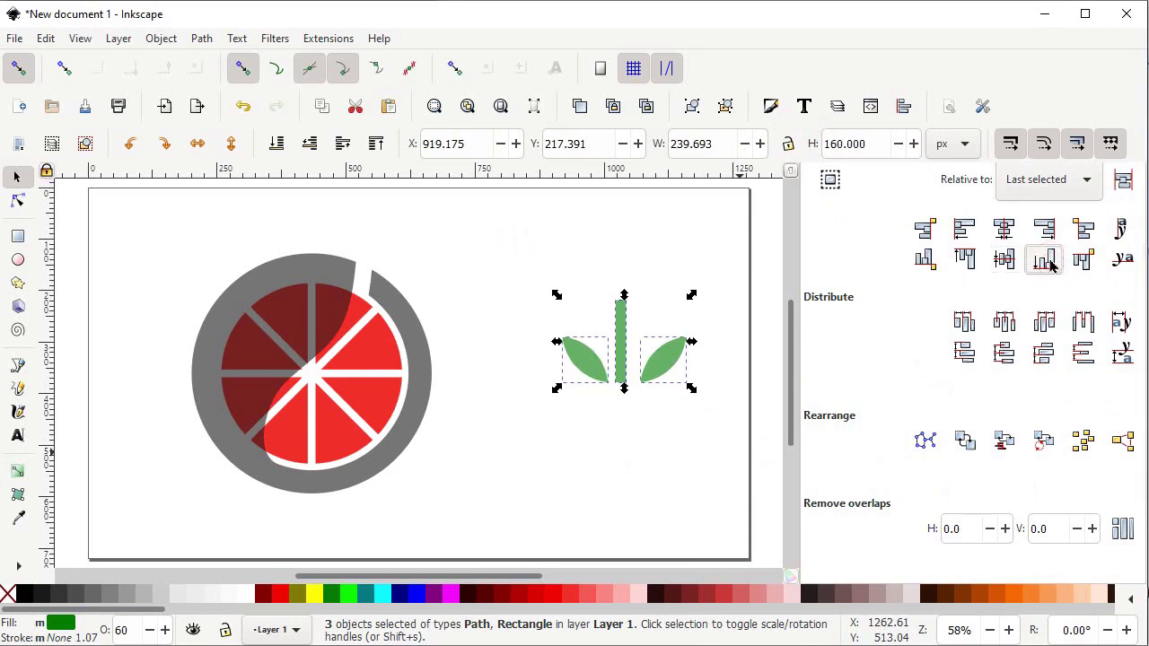
# - Make the horizontal gaps between the leaves and the stem equal and group the three objects
pyautogui.click(1081, 322)
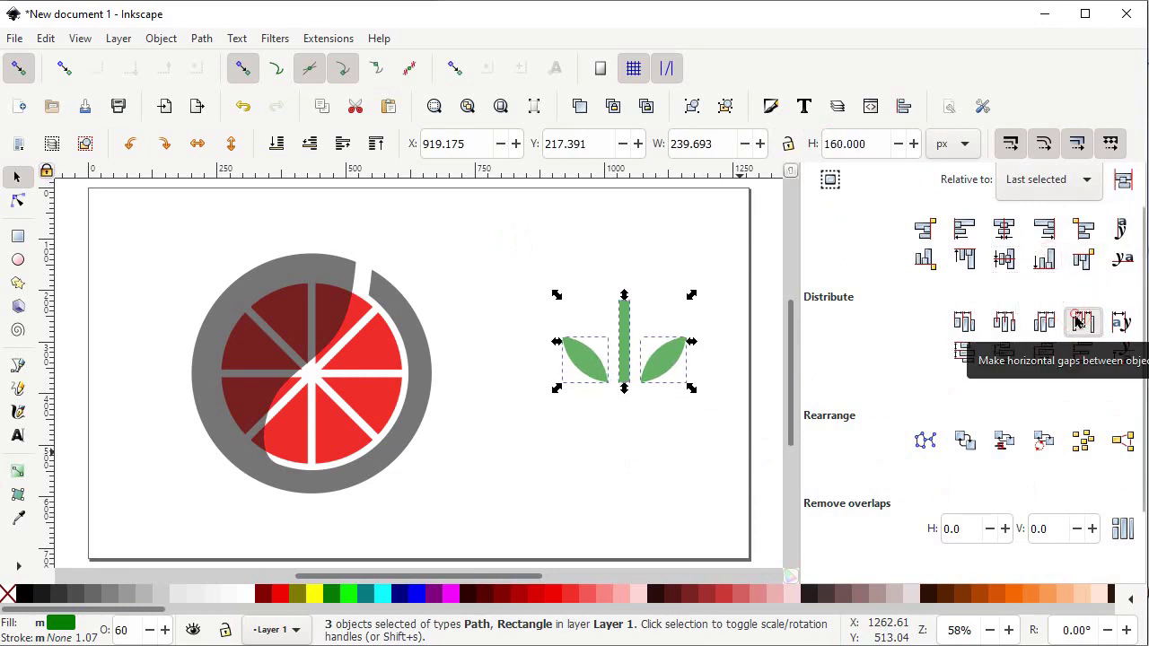
pyautogui.rightClick(626, 322)
pyautogui.click(680, 553)
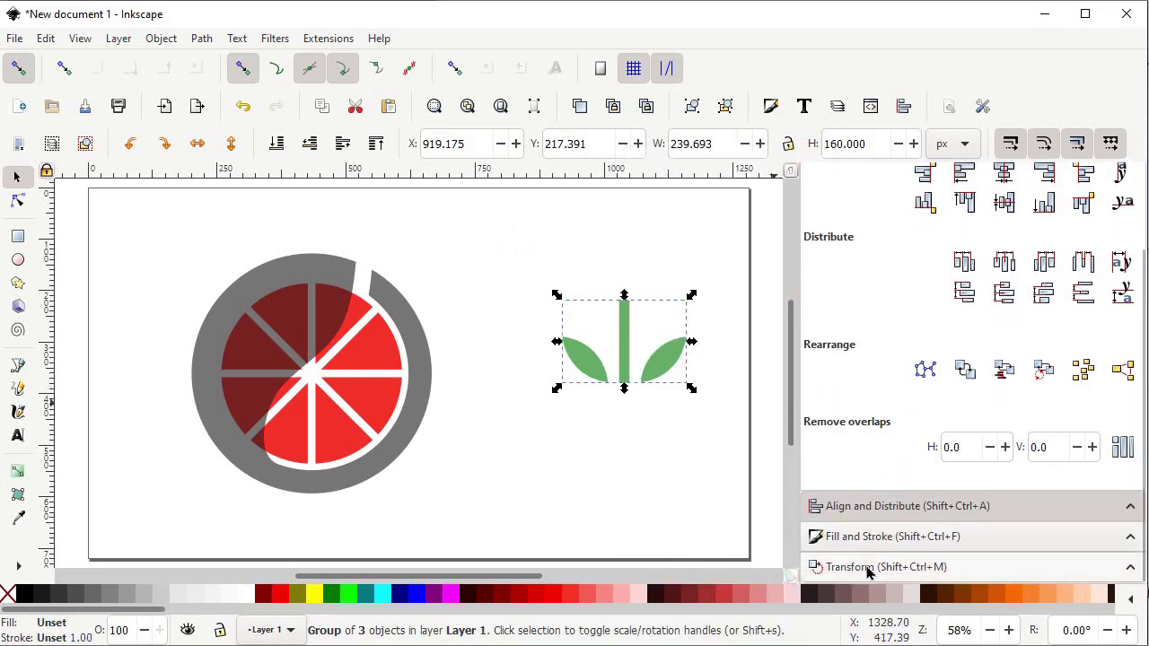
# - Rotate the stem and leaves group 30° clockwise
pyautogui.click(868, 569)
pyautogui.tripleClick(917, 210)
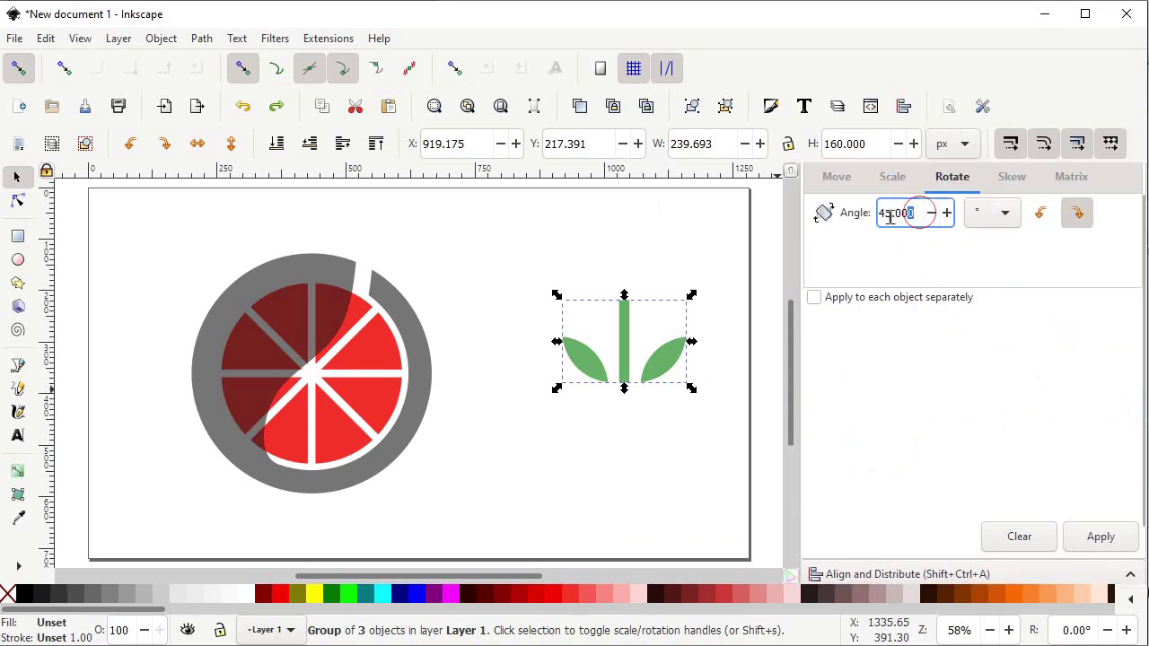
pyautogui.write('30')
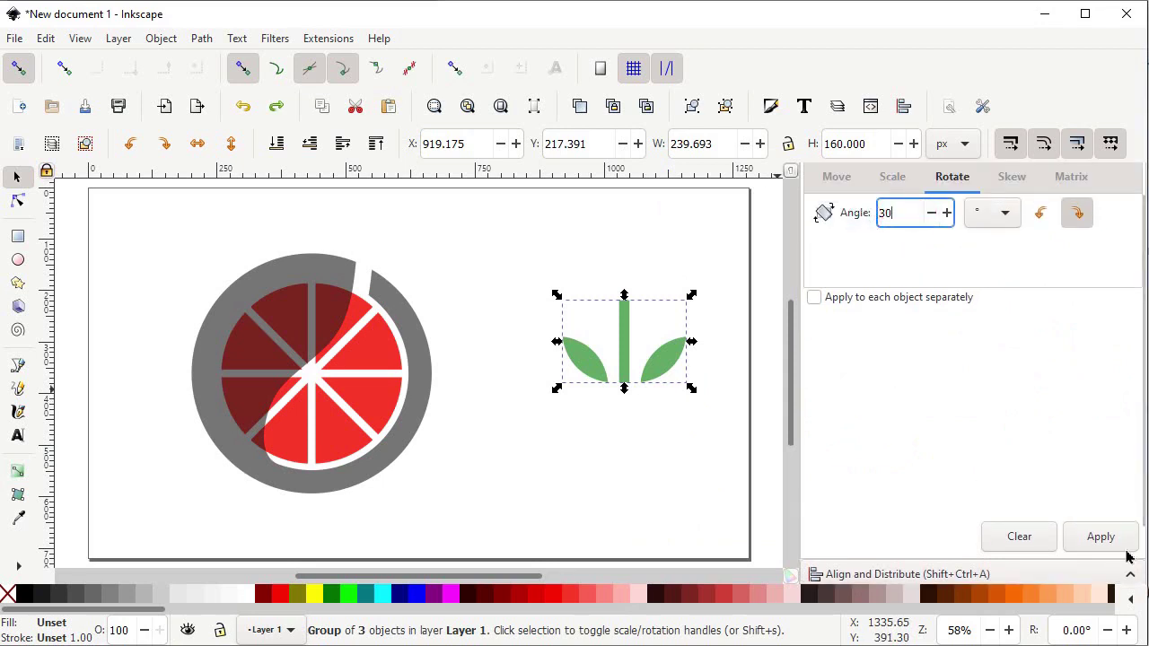
pyautogui.click(1100, 537)
# - Turn off snapping and place the rotated stem and leaves group just above the ring's gap, at about X 482, Y -12 px
pyautogui.moveTo(648, 395); pyautogui.dragTo(399, 286)
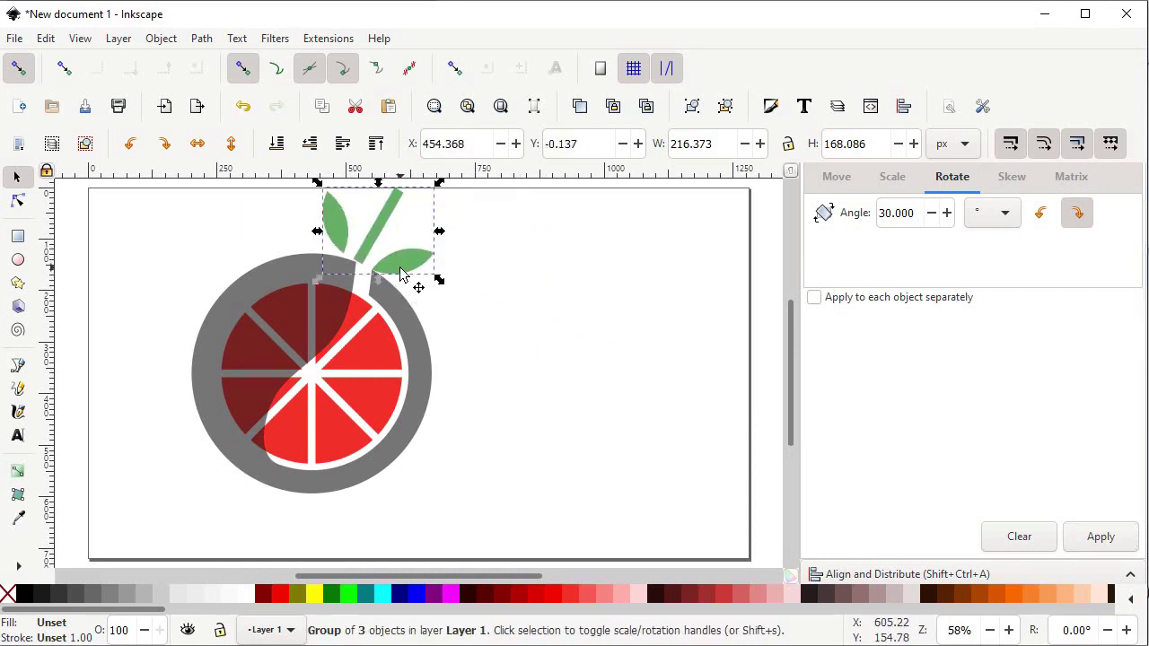
pyautogui.click(17, 69)
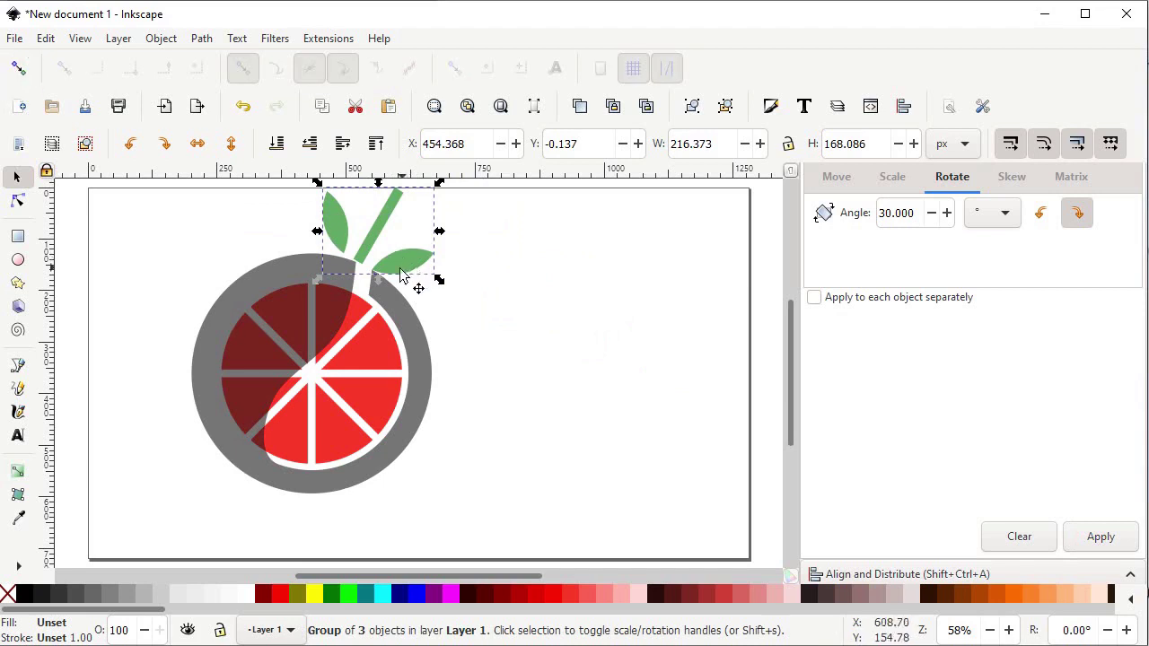
pyautogui.moveTo(398, 275); pyautogui.dragTo(411, 262)
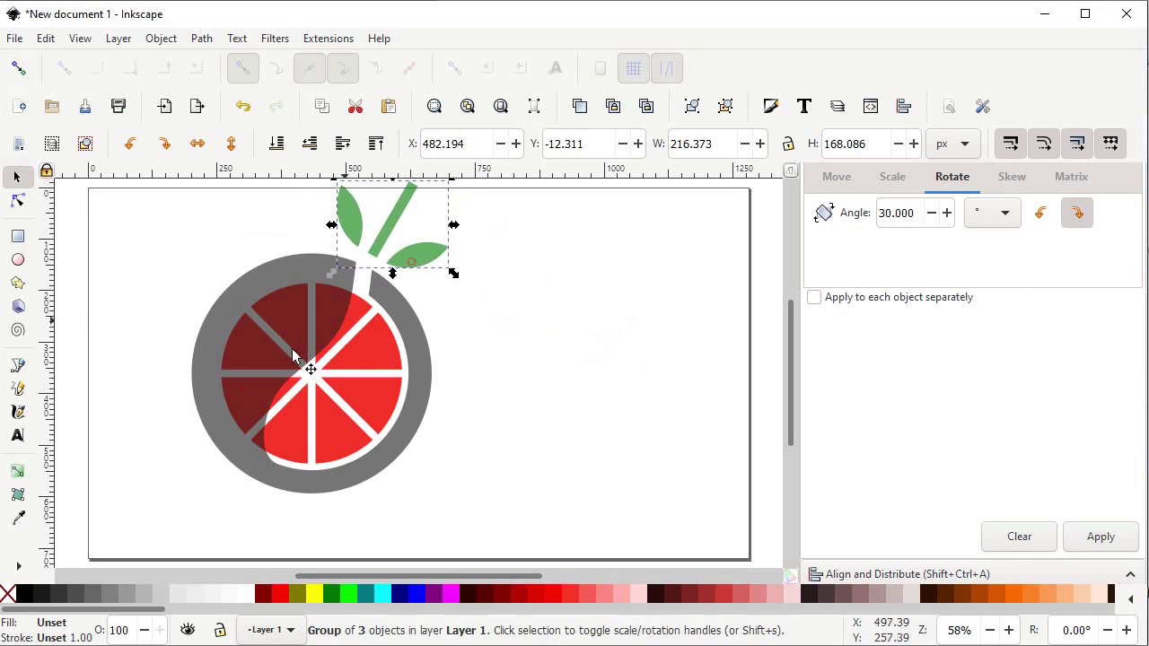
# - Select the ring, the slices and the leaf group together and move them toward the page's middle, to about X 458, Y 73 px
pyautogui.click(220, 424)
pyautogui.moveTo(120, 533); pyautogui.dragTo(512, 162)
pyautogui.moveTo(317, 299); pyautogui.dragTo(451, 336)
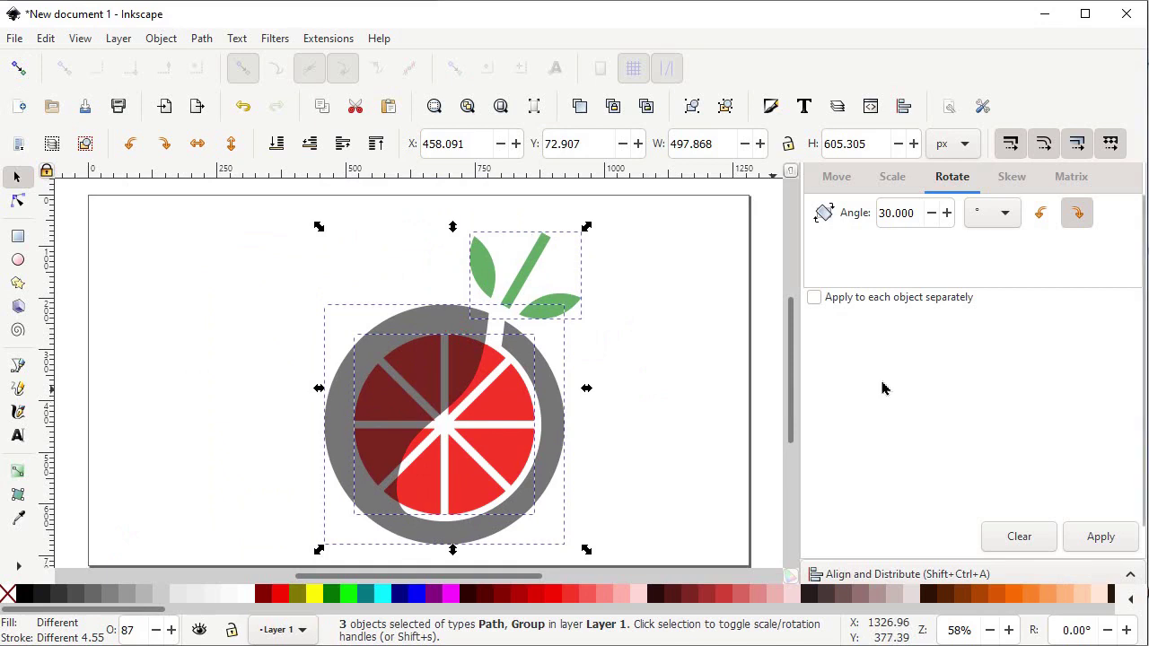
# - Set the opacity of the whole selected emblem to 100% and deselect it
pyautogui.scroll(-2, 884, 392)
pyautogui.scroll(-1, 884, 392)
pyautogui.click(892, 540)
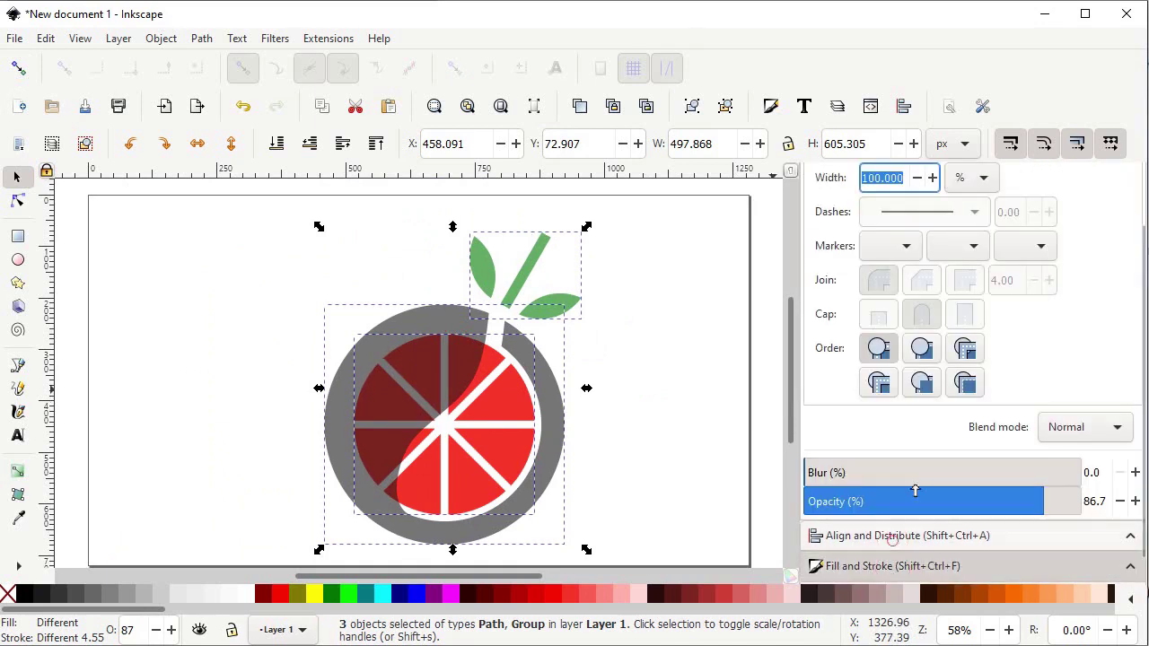
pyautogui.moveTo(1042, 500); pyautogui.dragTo(1082, 501)
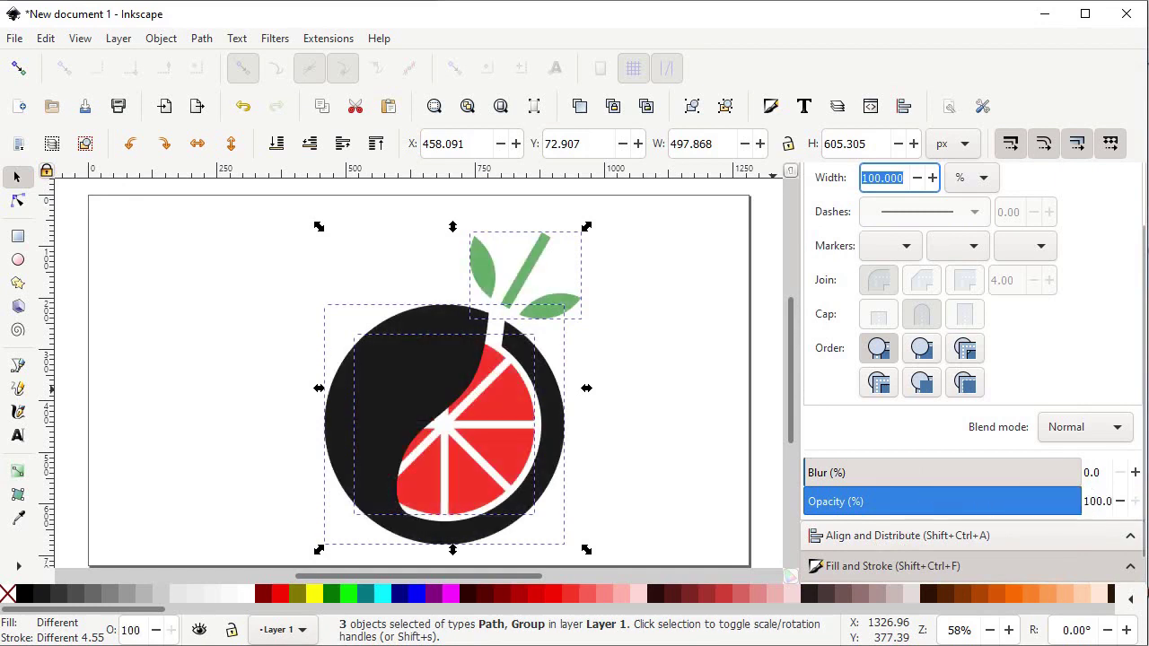
pyautogui.click(768, 460)
# - Ungroup the stem and leaves and raise the opacity of the three separate shapes to 100%
pyautogui.click(525, 268)
pyautogui.rightClick(541, 268)
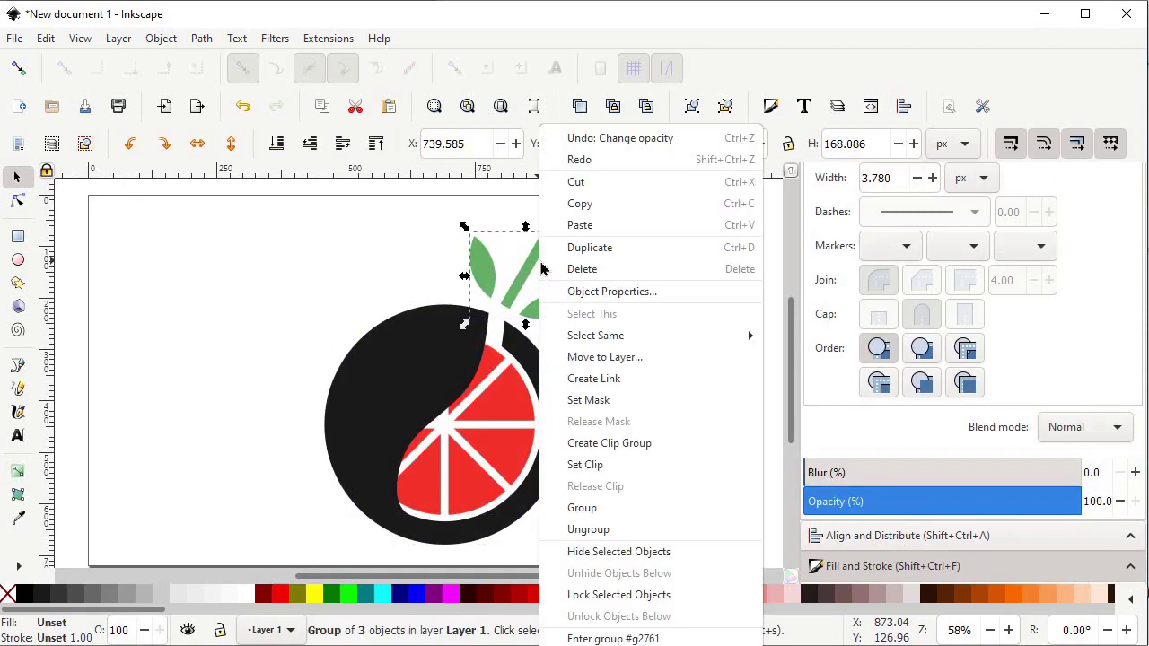
pyautogui.click(601, 530)
pyautogui.click(973, 544)
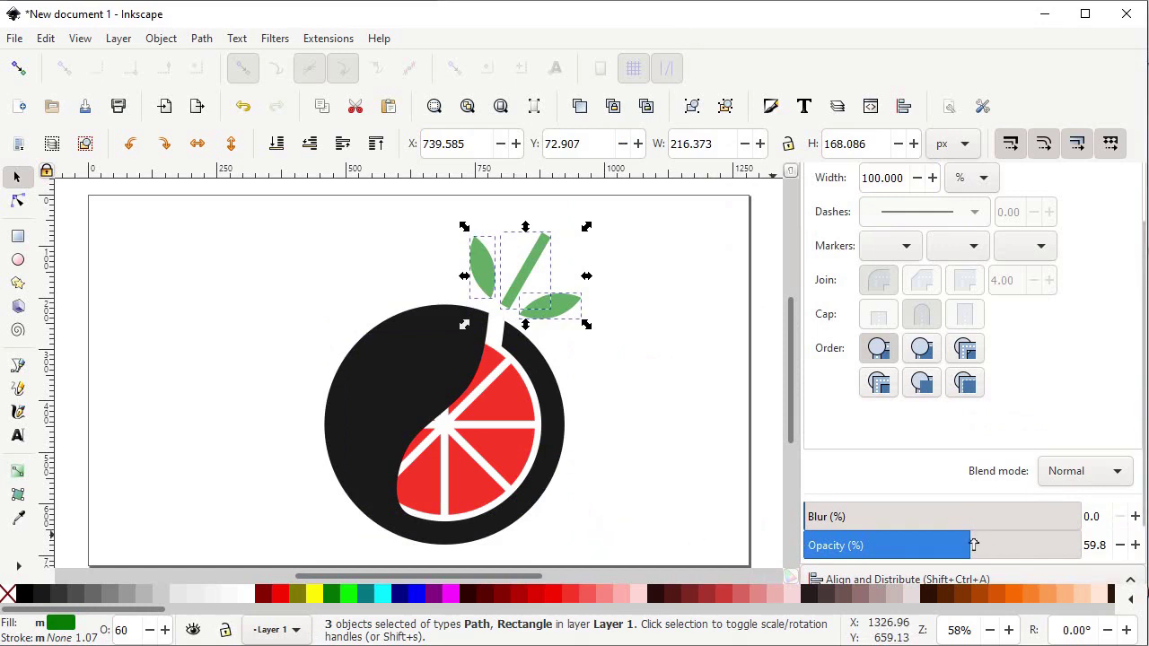
pyautogui.moveTo(985, 540); pyautogui.dragTo(1091, 542)
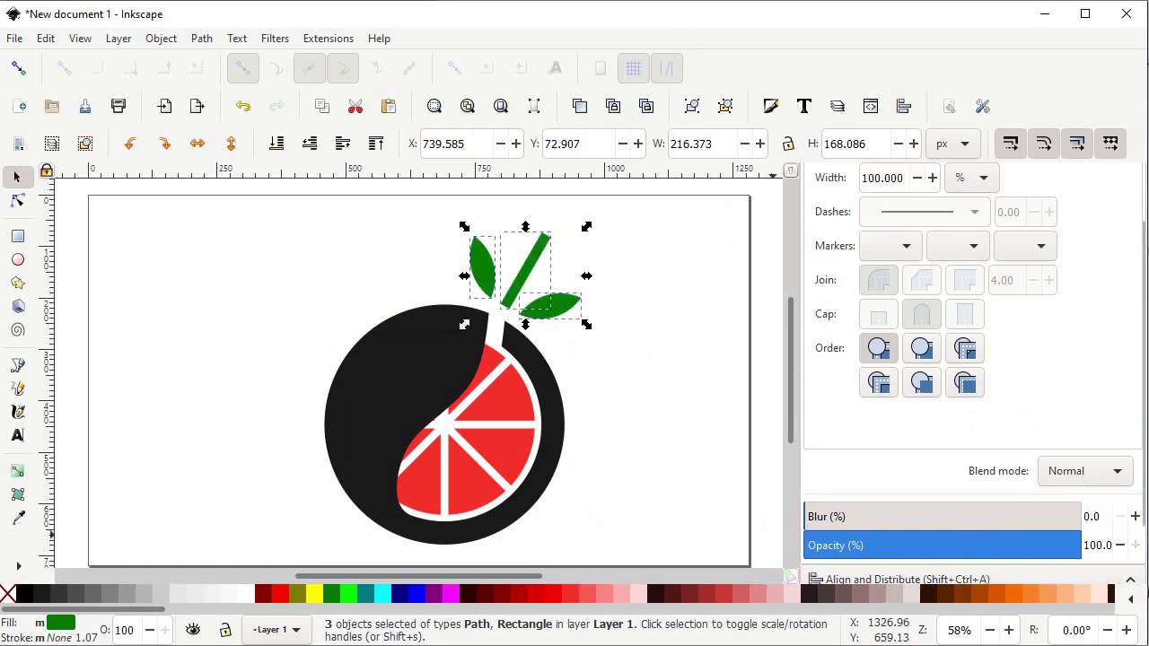
pyautogui.click(616, 405)
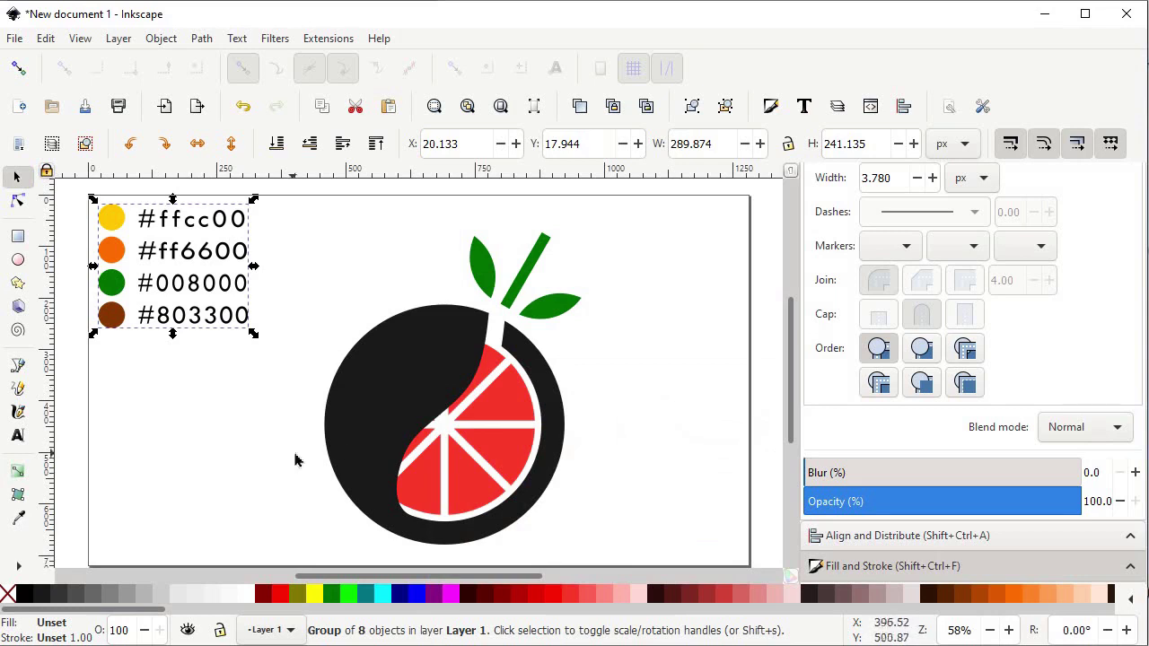
# - Fill the black S-curved ring with the orange #ff6600 sampled from the colour swatches
pyautogui.click(336, 434)
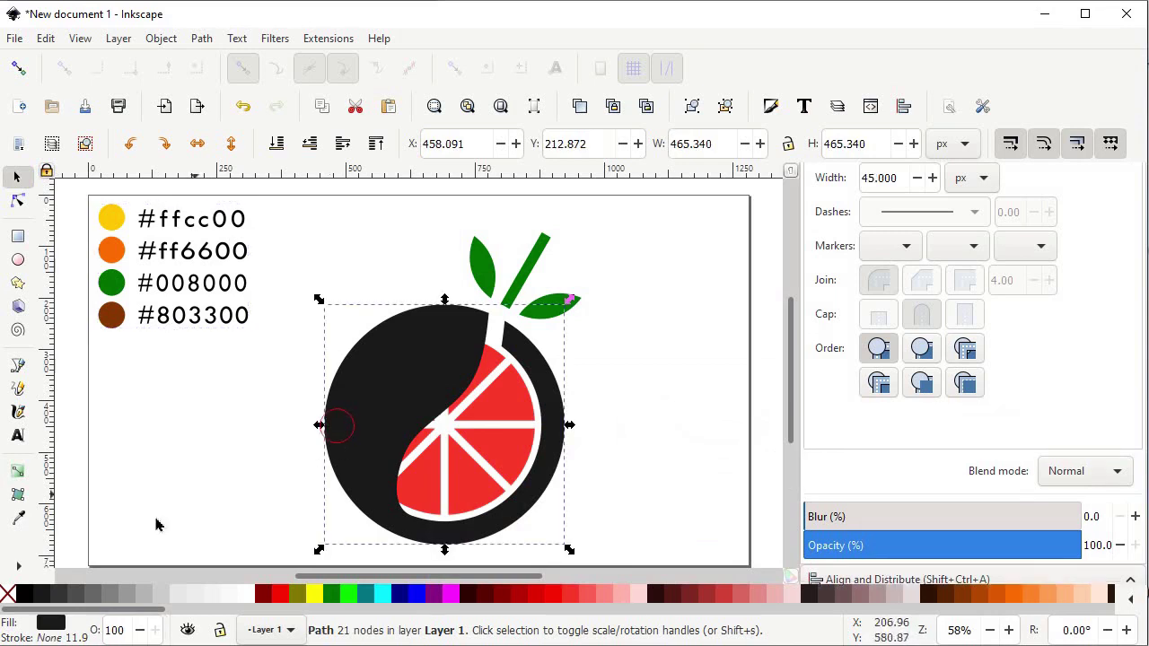
pyautogui.click(13, 521)
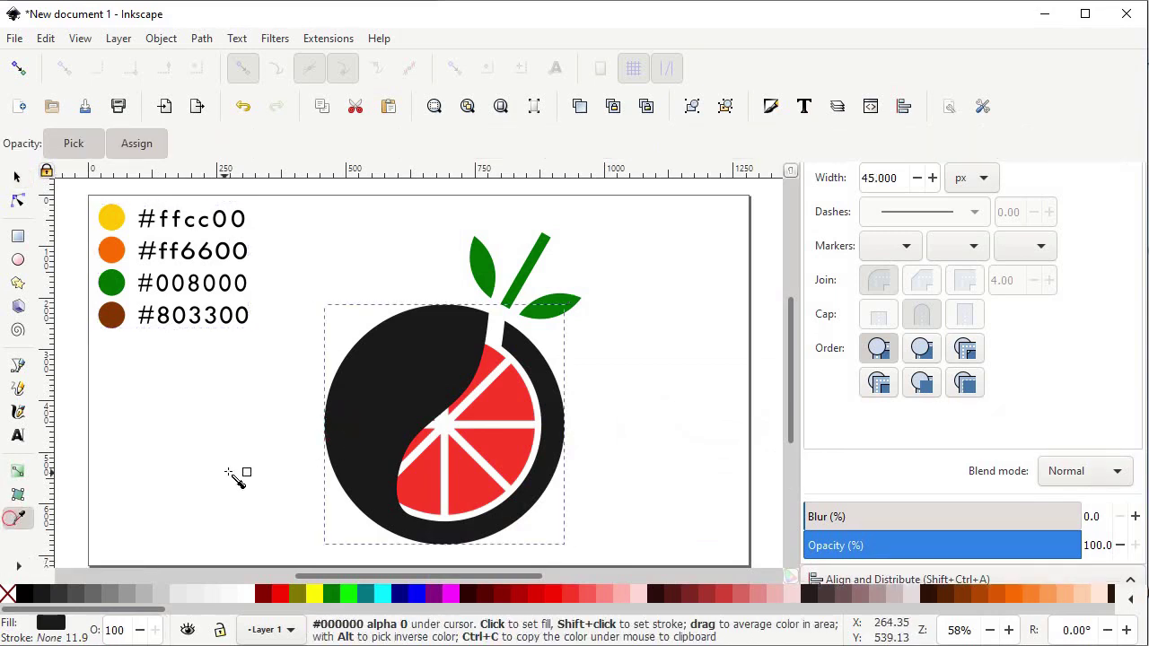
pyautogui.click(112, 254)
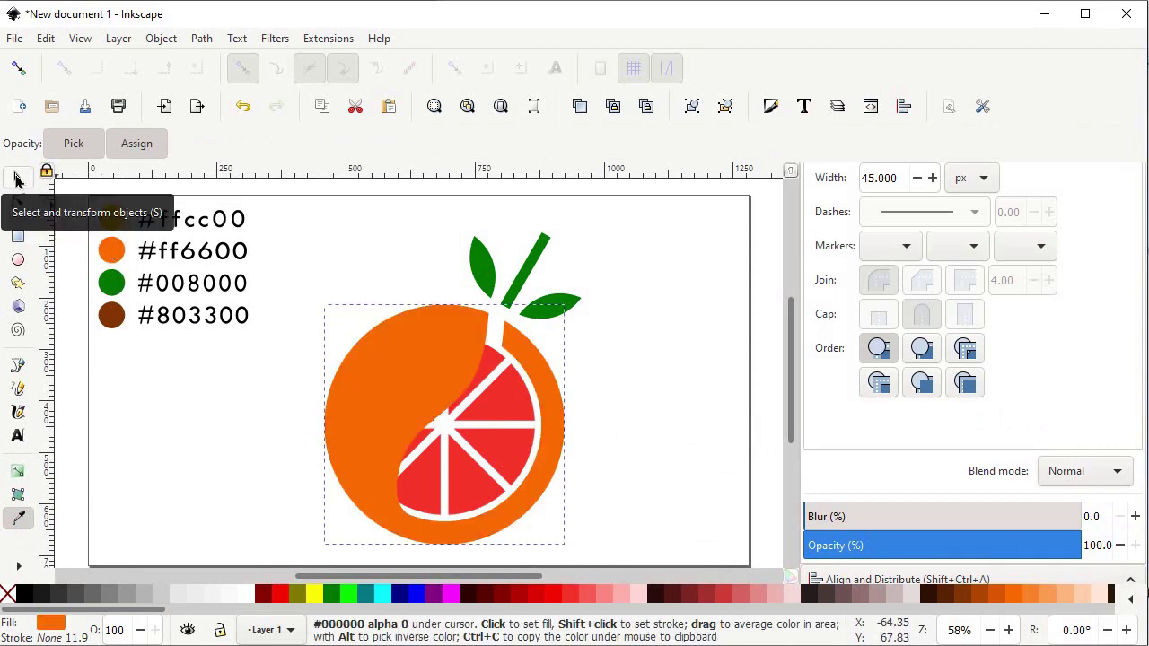
pyautogui.click(16, 179)
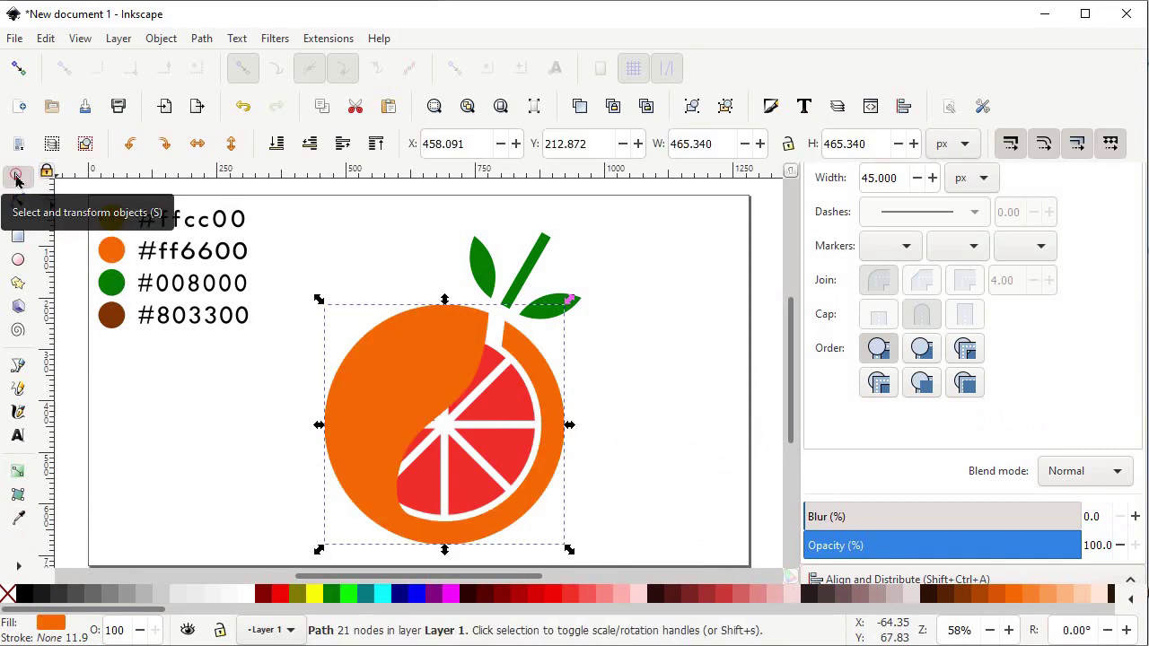
# - Fill the stem with the brown #803300 sampled from the colour swatches
pyautogui.click(528, 262)
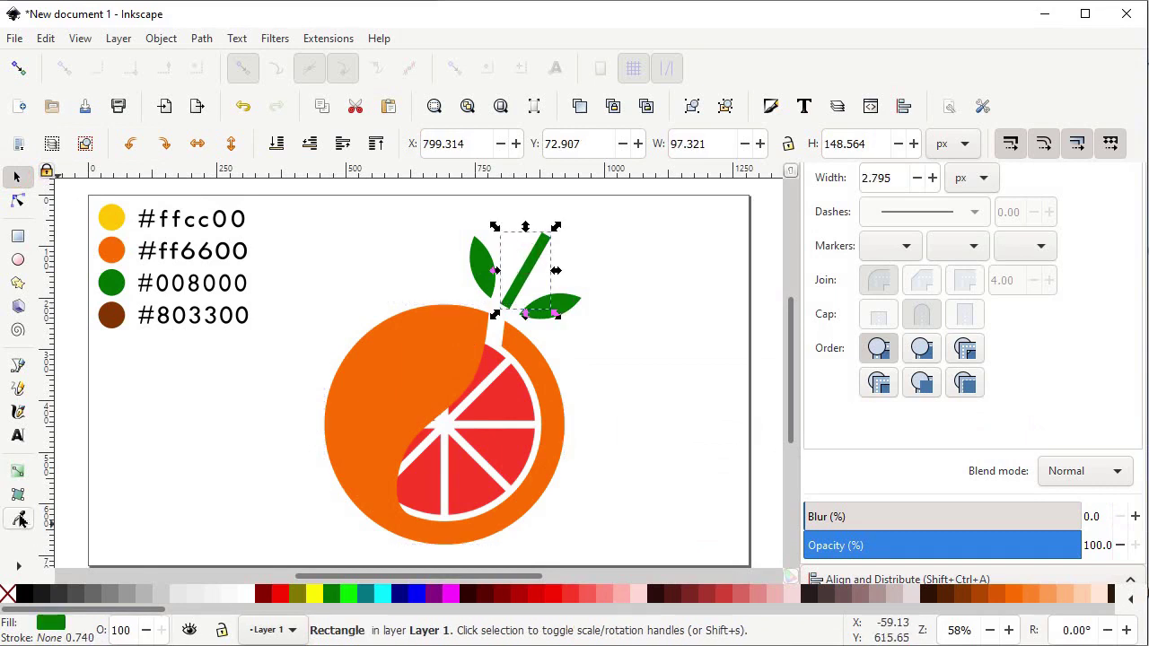
pyautogui.click(19, 519)
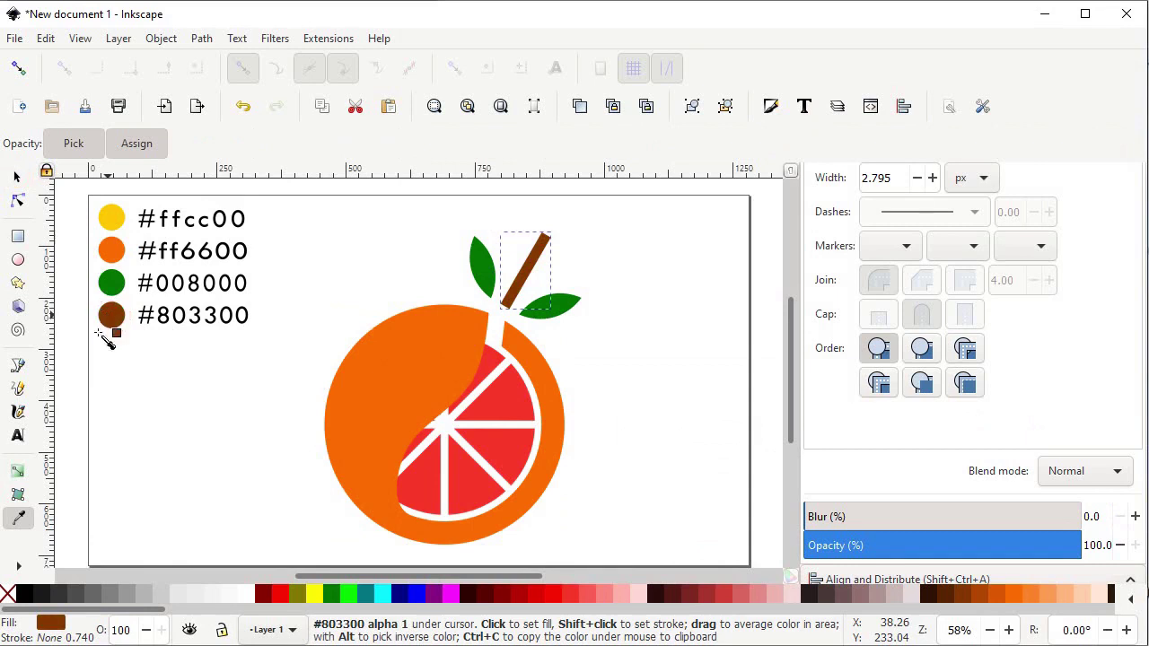
pyautogui.click(14, 179)
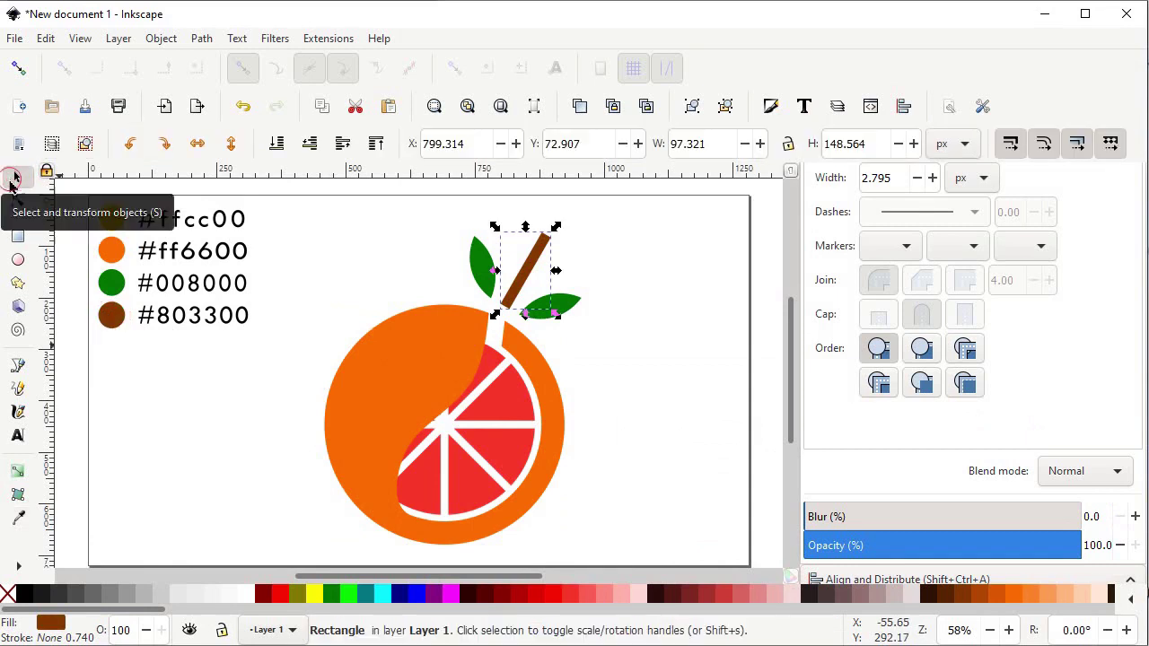
# - Apply a radial gradient to the red fruit segments, running from their centre to just past their outer edge
pyautogui.click(500, 440)
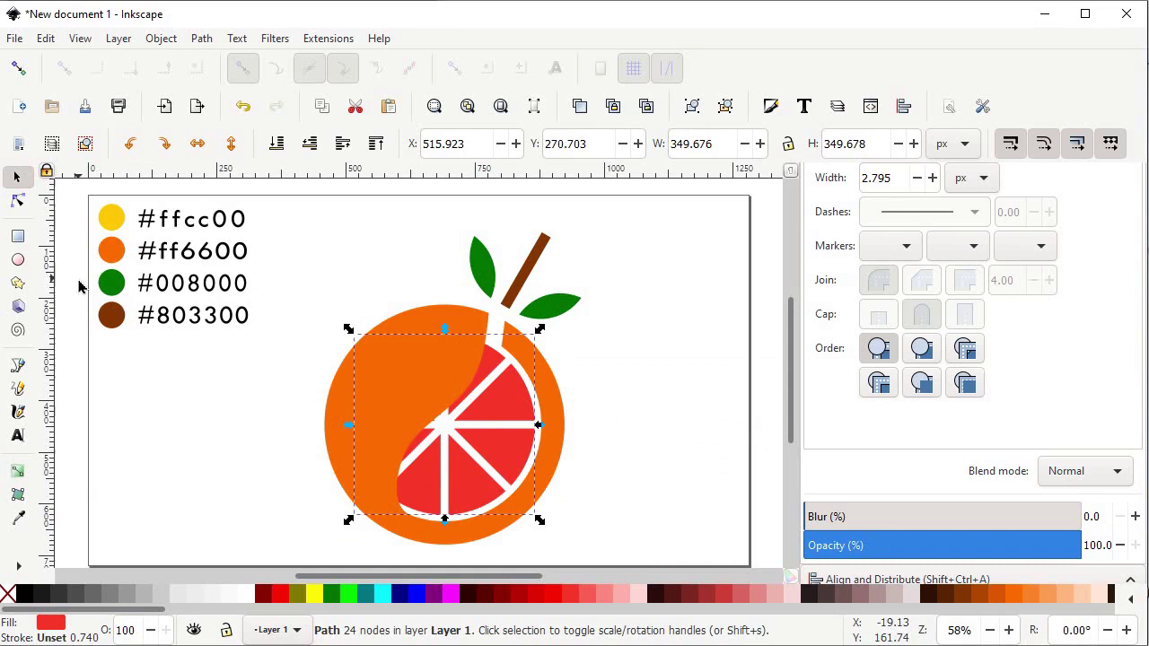
pyautogui.click(18, 471)
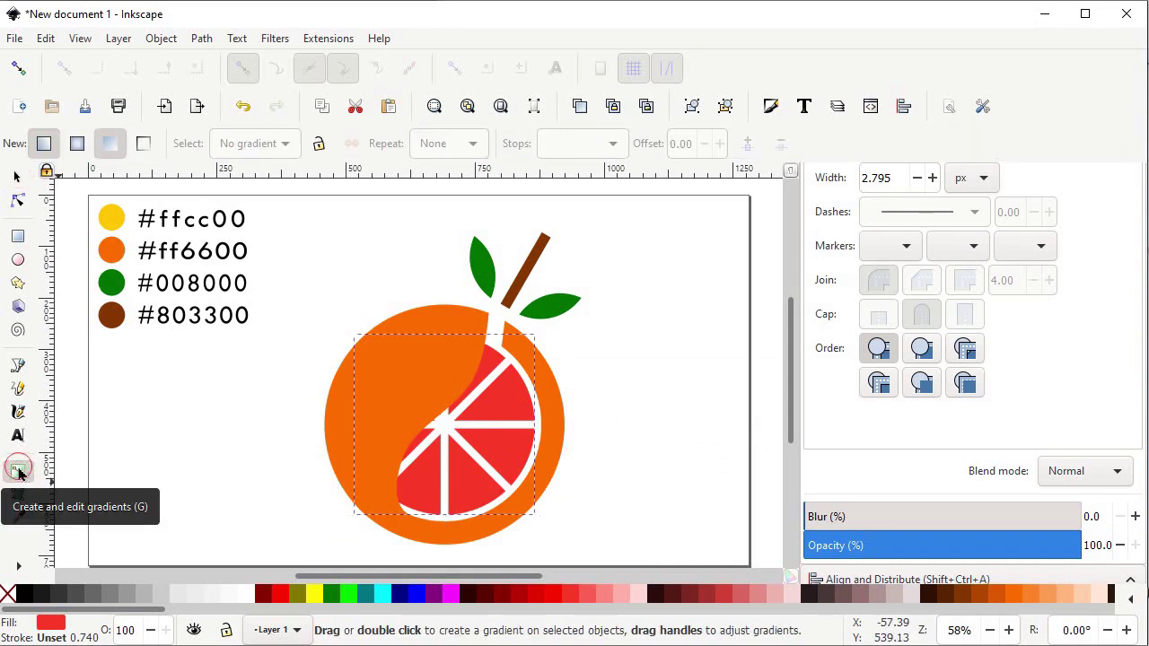
pyautogui.click(77, 144)
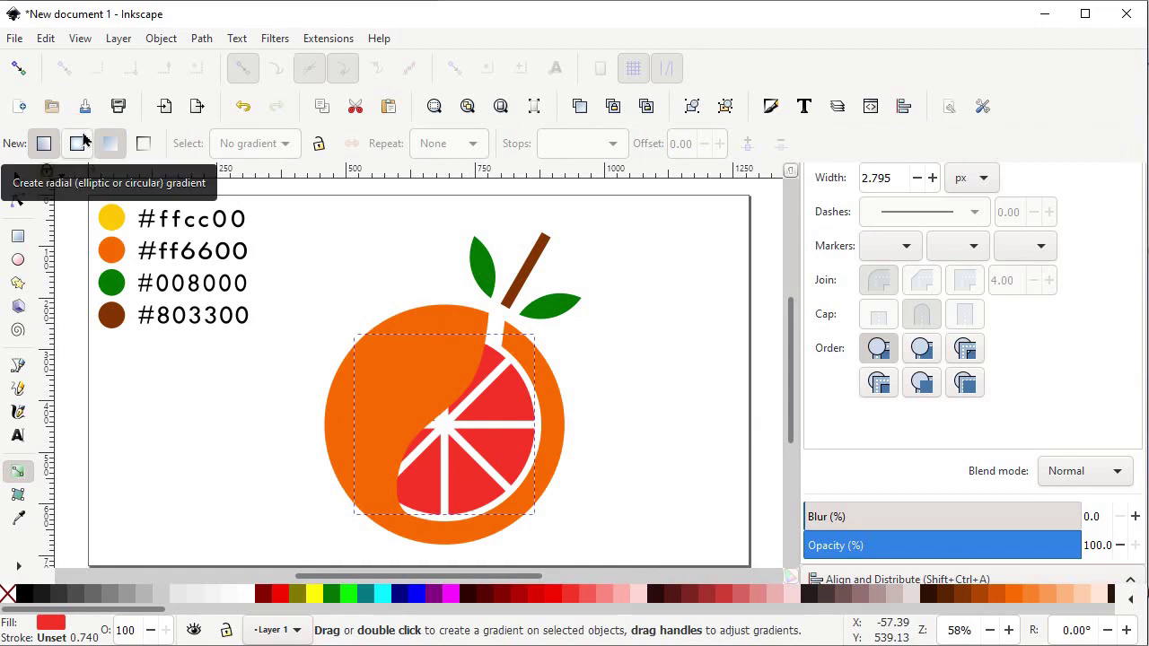
pyautogui.click(79, 145)
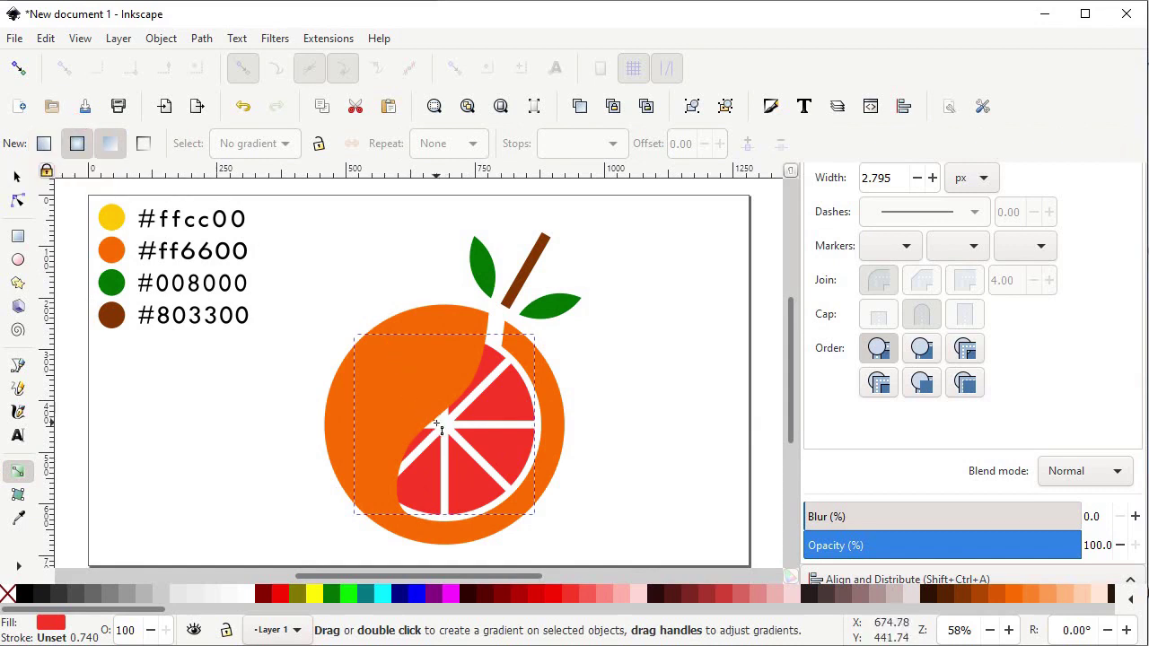
pyautogui.moveTo(443, 427); pyautogui.dragTo(538, 424)
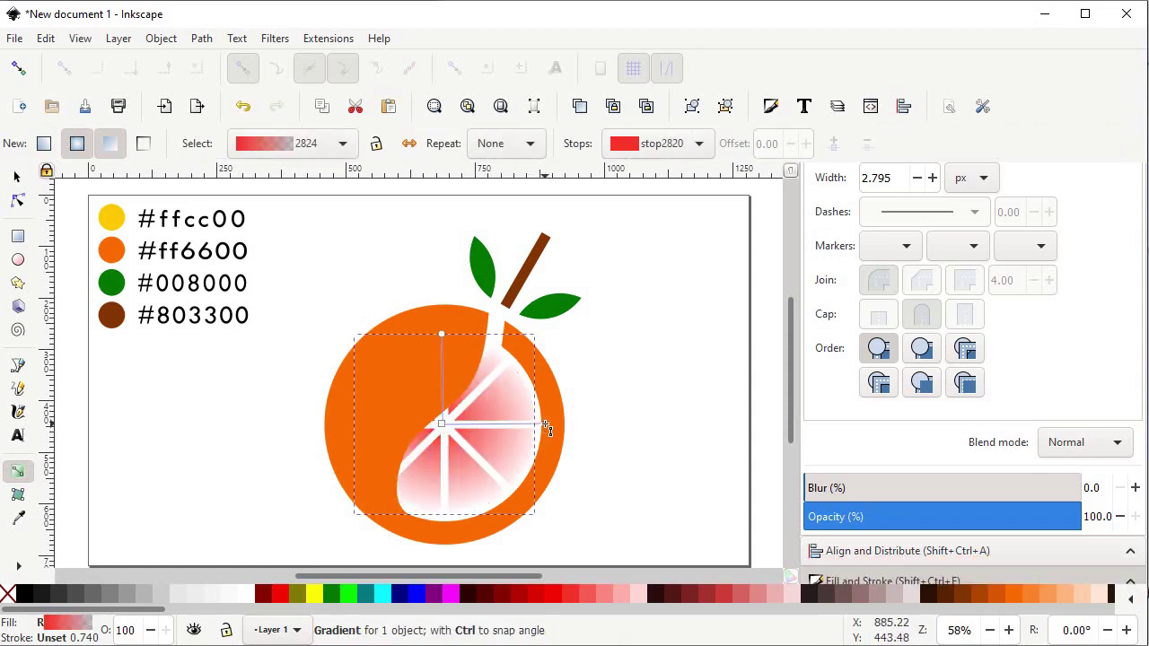
# - Set the gradient's centre stop to the yellow #ffcc00 sampled from the colour swatches
pyautogui.click(542, 424)
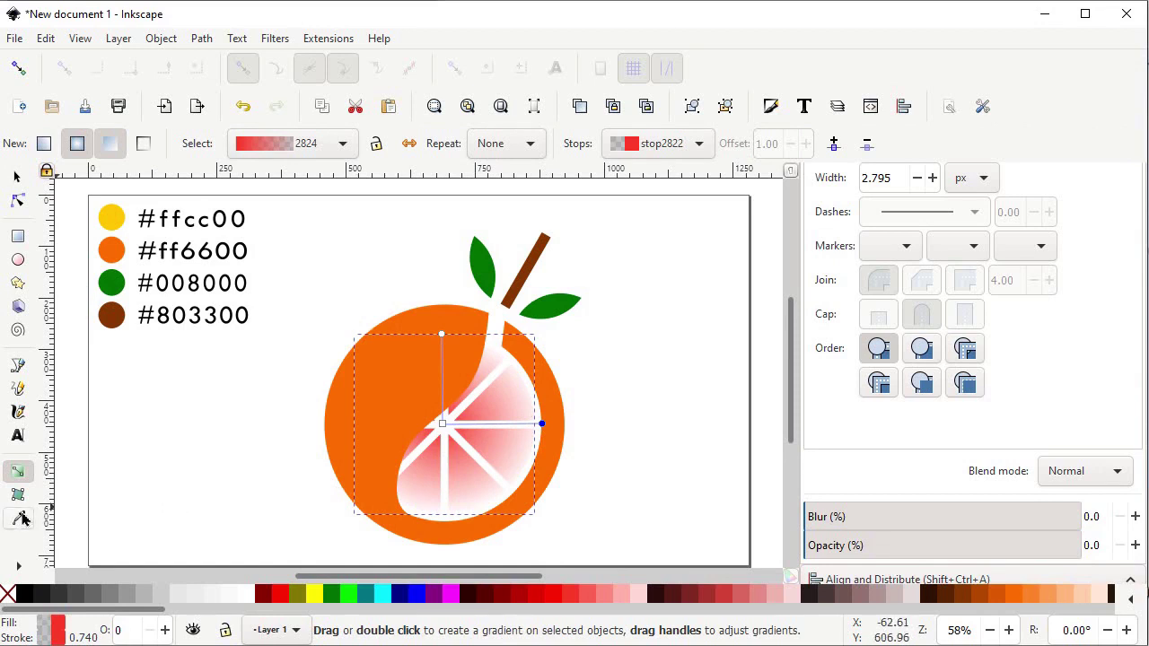
pyautogui.click(18, 518)
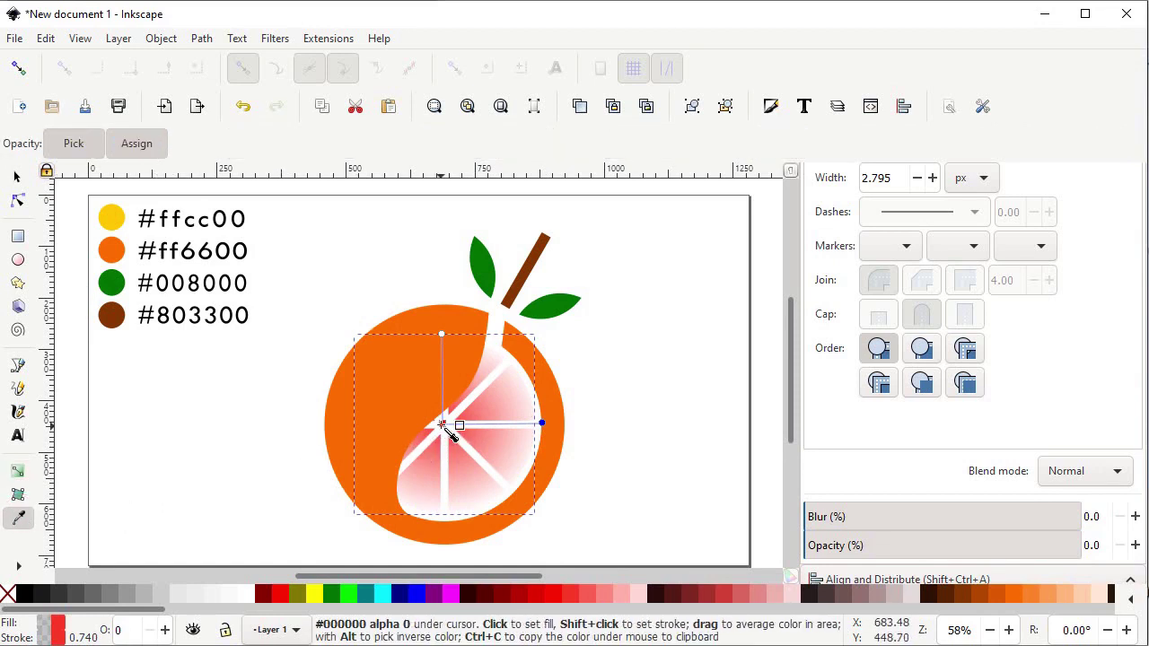
pyautogui.click(449, 429)
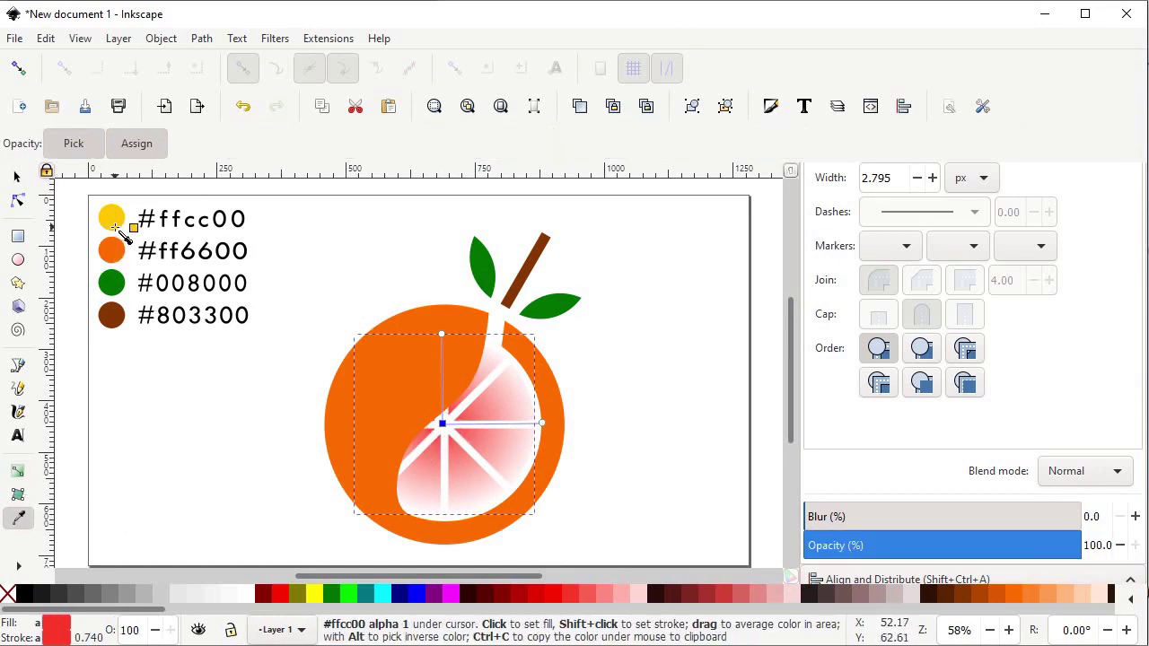
pyautogui.click(109, 220)
pyautogui.hotkey('ctrl', 'z')
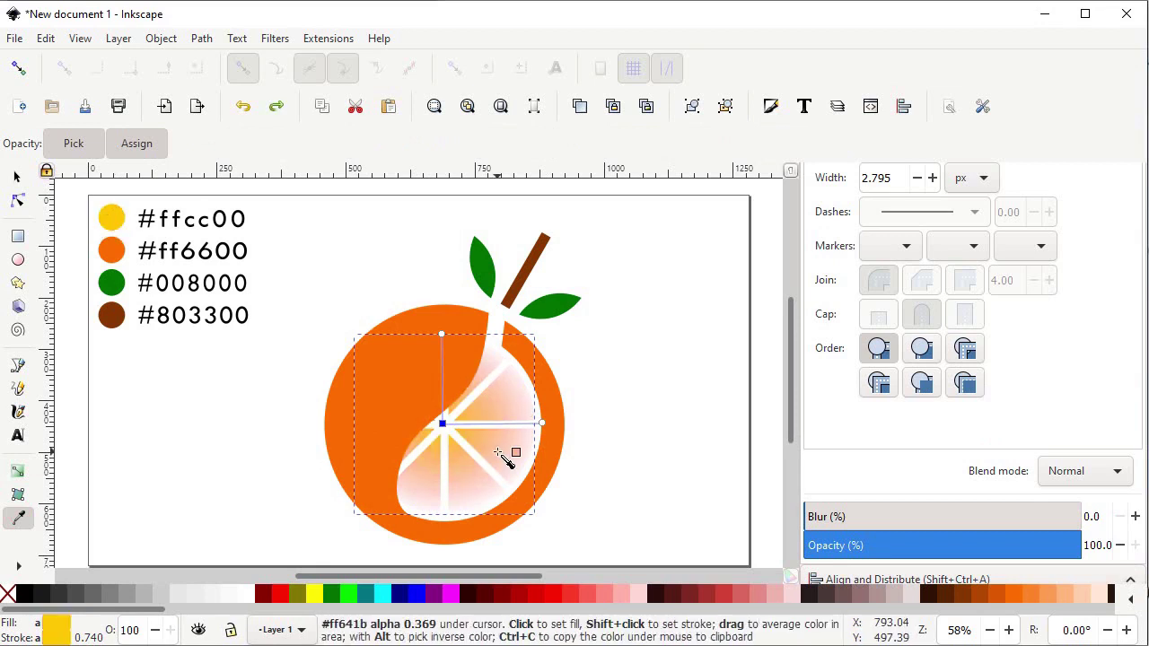
# - Make the gradient's outer stop white and extend both radius handles slightly outward over the orange ring
pyautogui.click(542, 423)
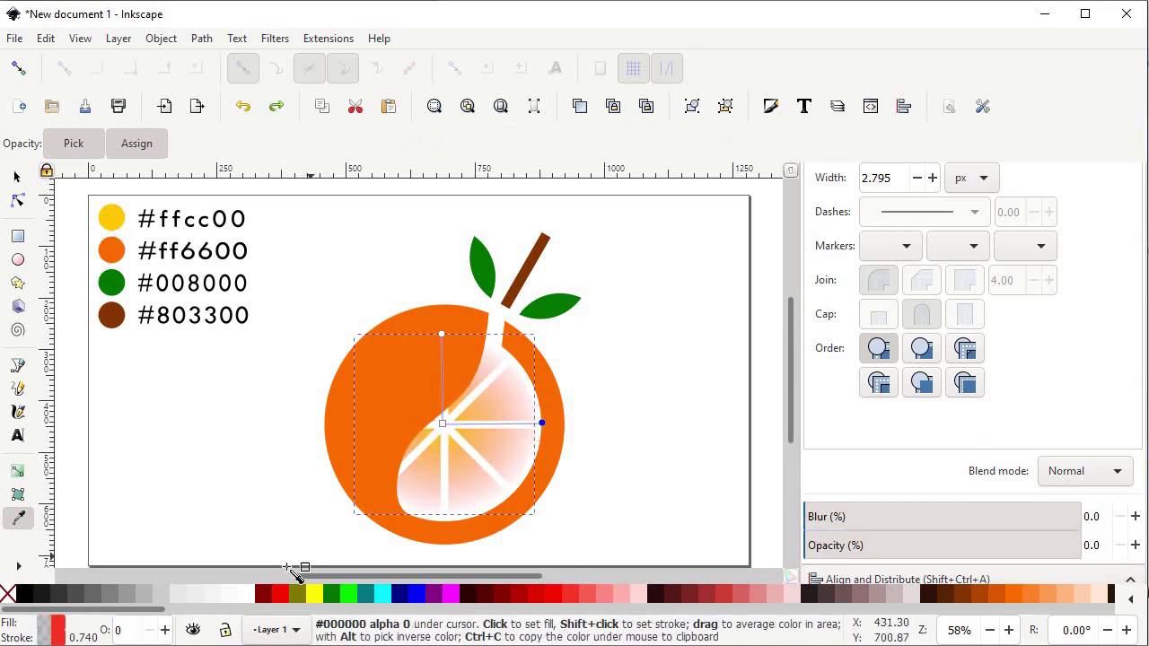
pyautogui.click(244, 597)
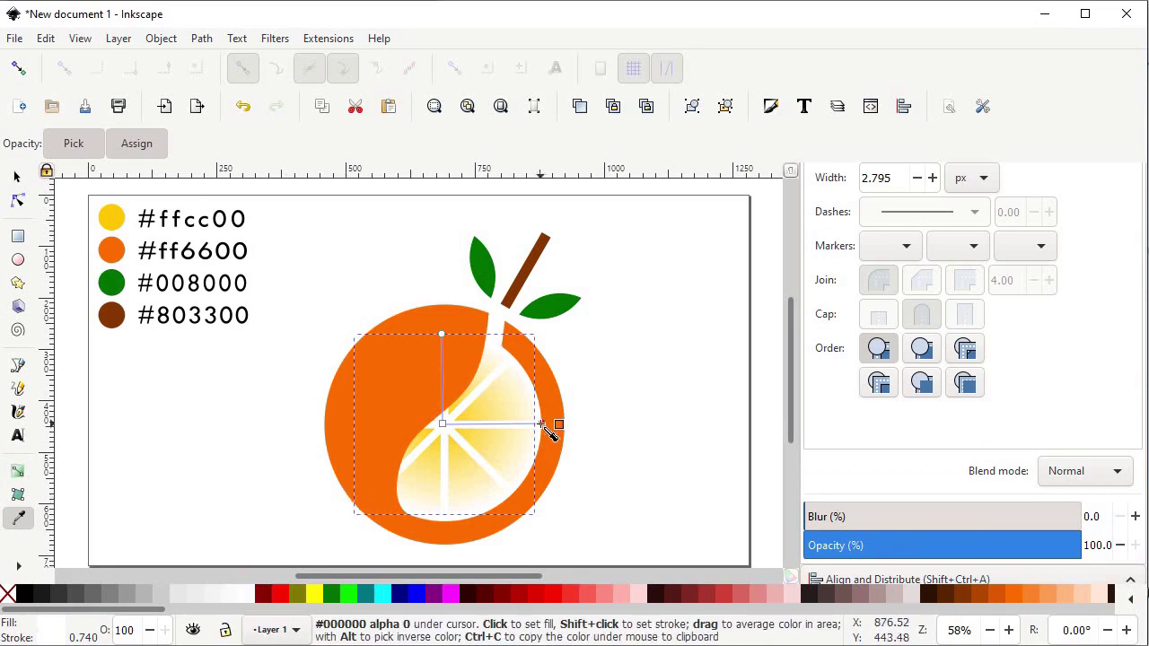
pyautogui.moveTo(541, 422); pyautogui.dragTo(558, 421)
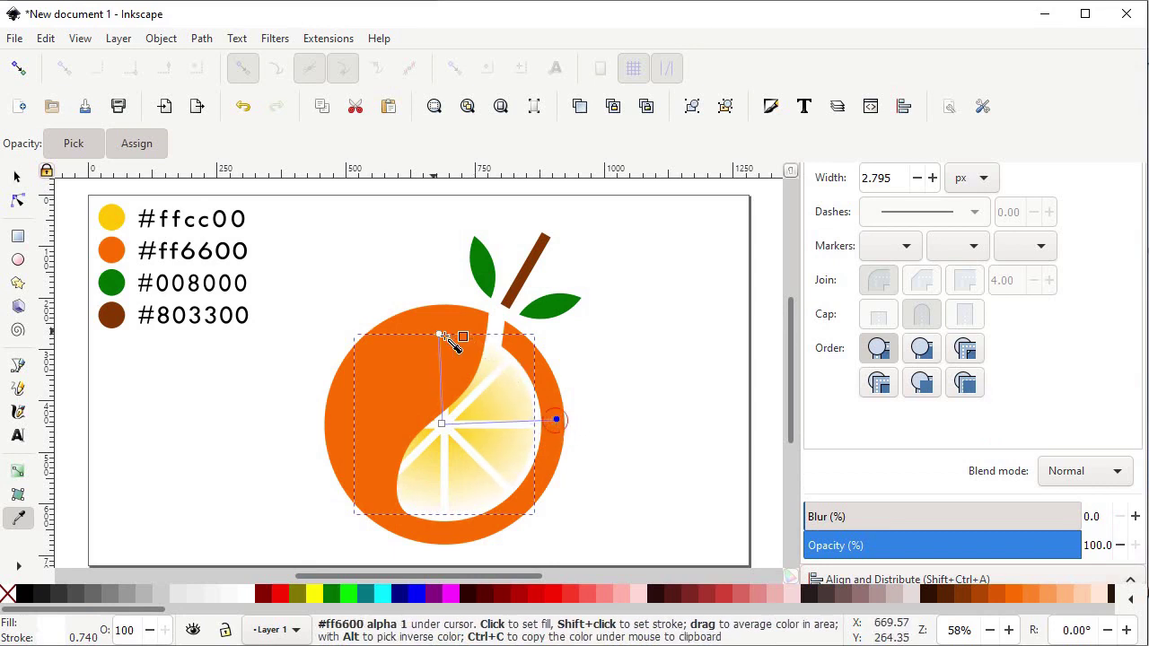
pyautogui.moveTo(437, 335); pyautogui.dragTo(437, 323)
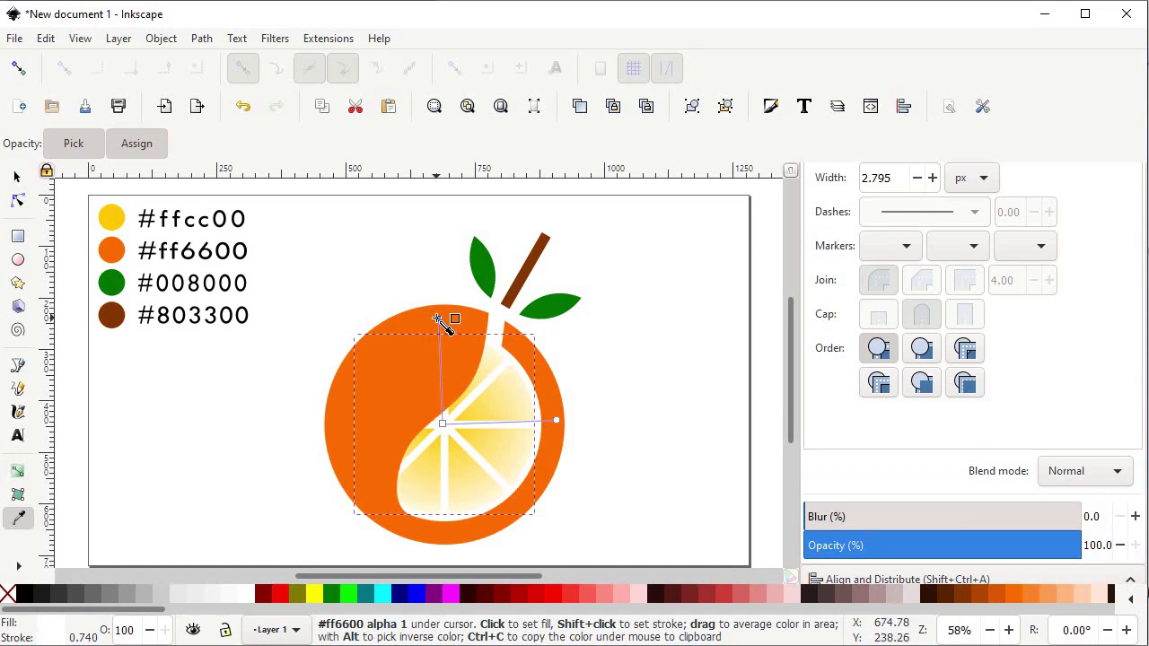
# - Delete the group of colour swatches and hex codes from the page
pyautogui.click(16, 177)
pyautogui.click(148, 231)
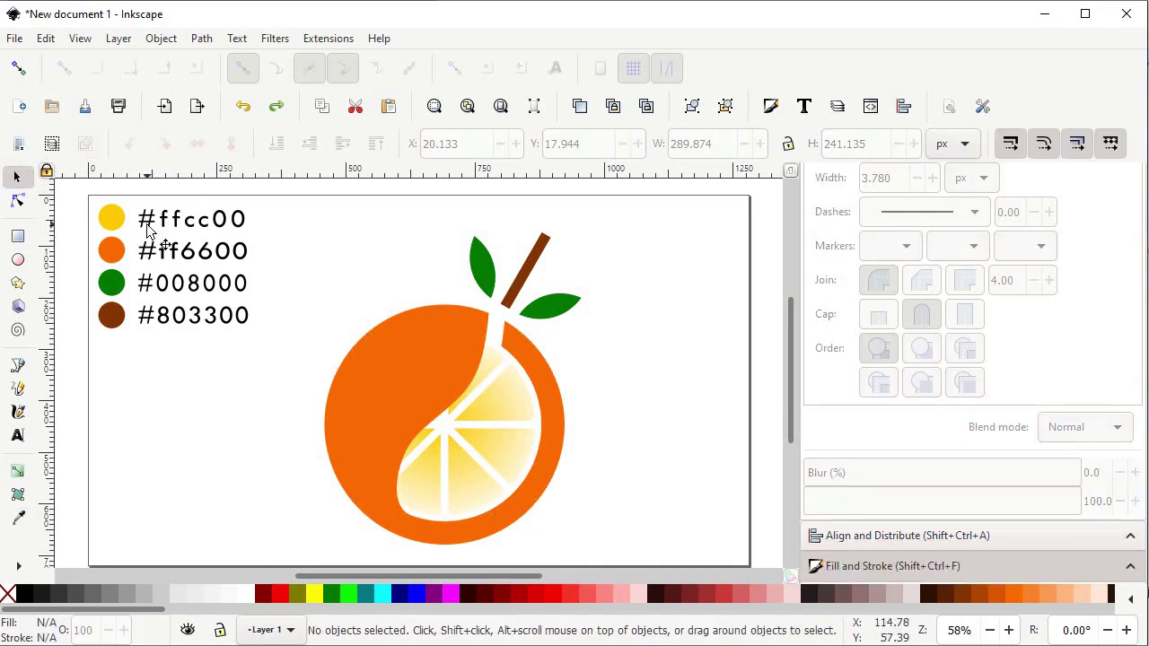
pyautogui.click(115, 225)
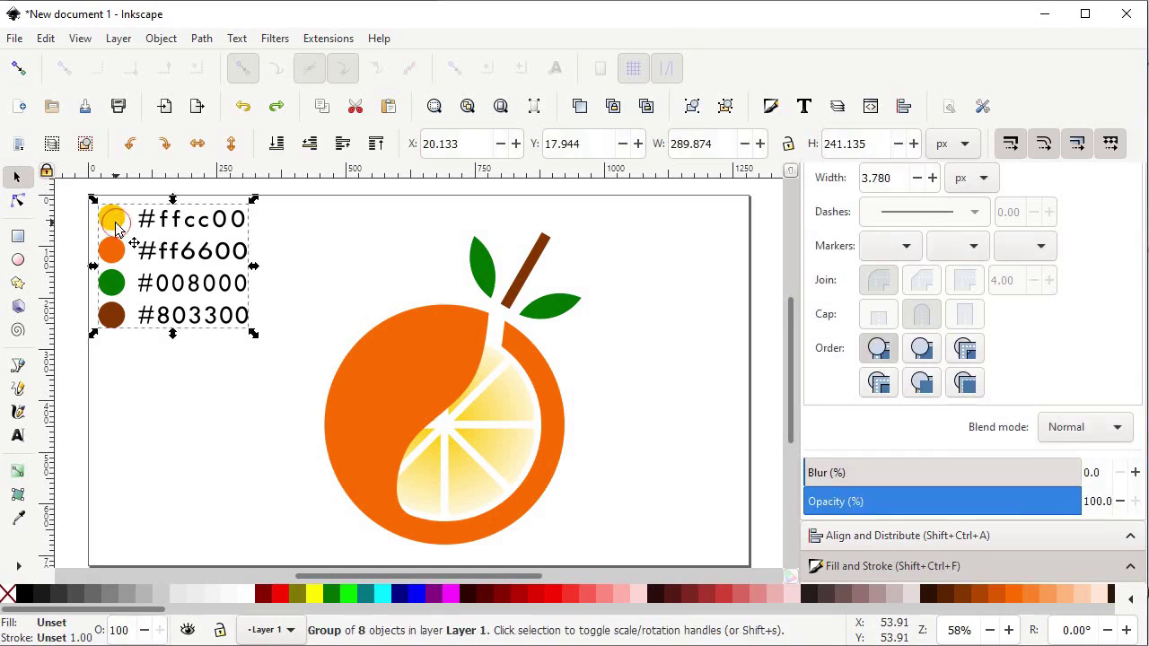
pyautogui.press('Delete')
# - Select the whole orange emblem, move it up and to the left to about X 355, Y 36 px, and deselect it
pyautogui.moveTo(649, 213); pyautogui.dragTo(269, 558)
pyautogui.moveTo(492, 530); pyautogui.dragTo(439, 508)
pyautogui.click(659, 478)
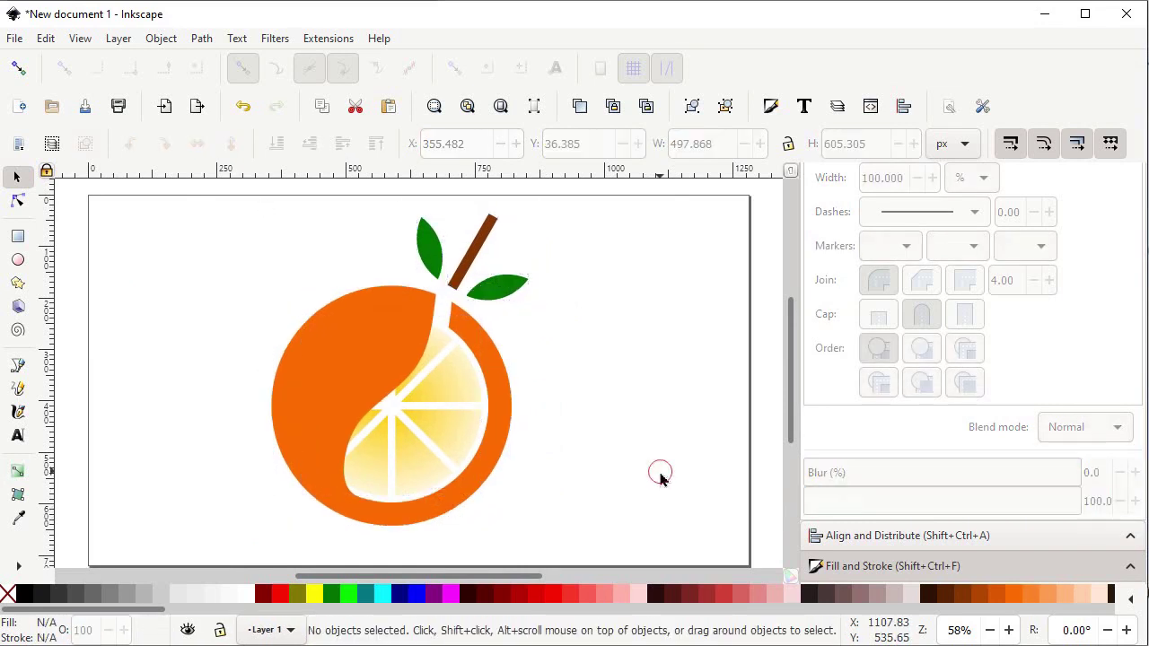